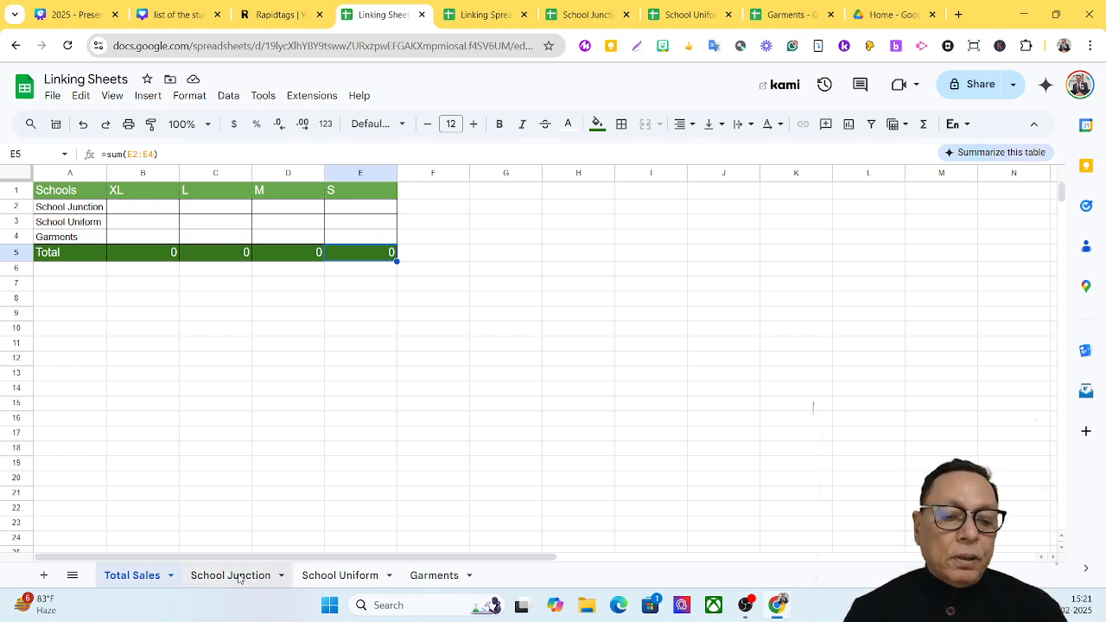
Review the School Junction, School Uniform and Garments sheets, and return to the Total Sales sheet.
left_click(237, 577)
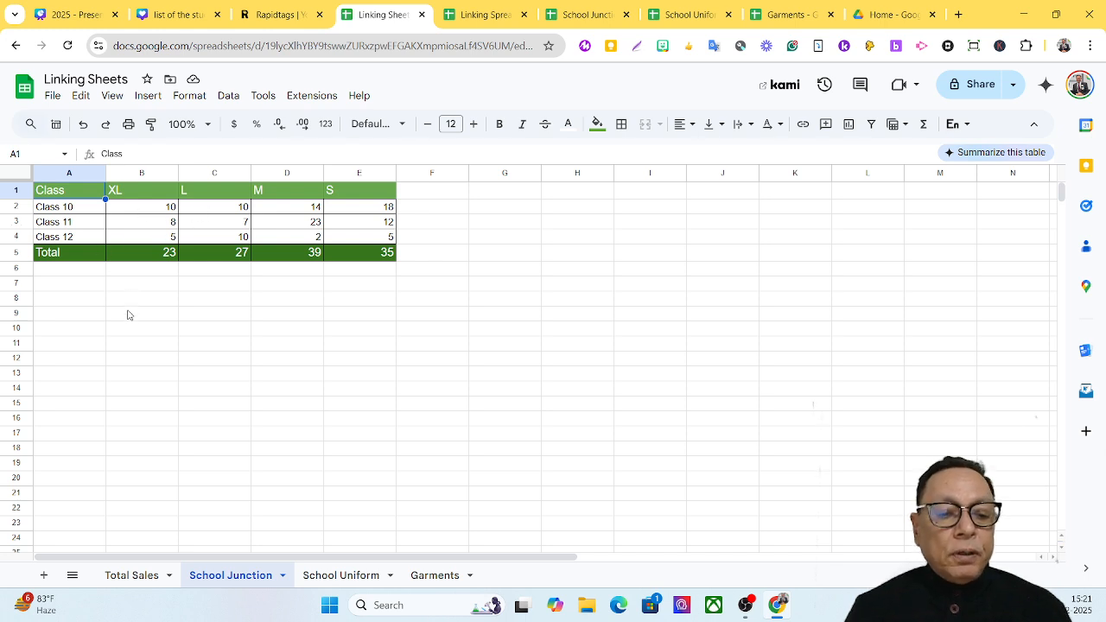
left_click(327, 578)
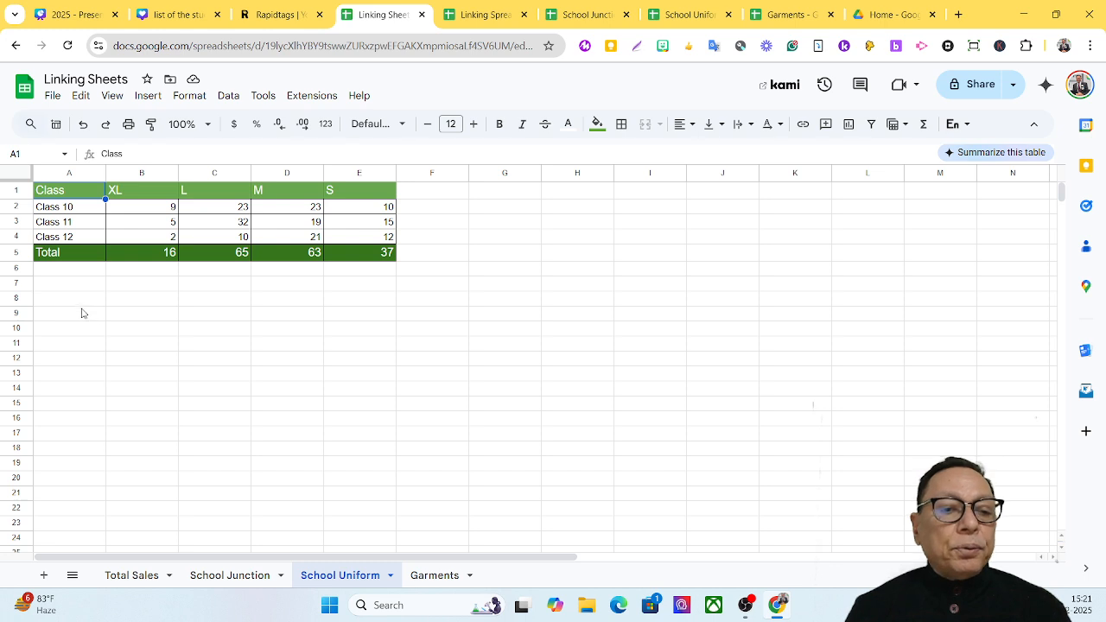
left_click(436, 581)
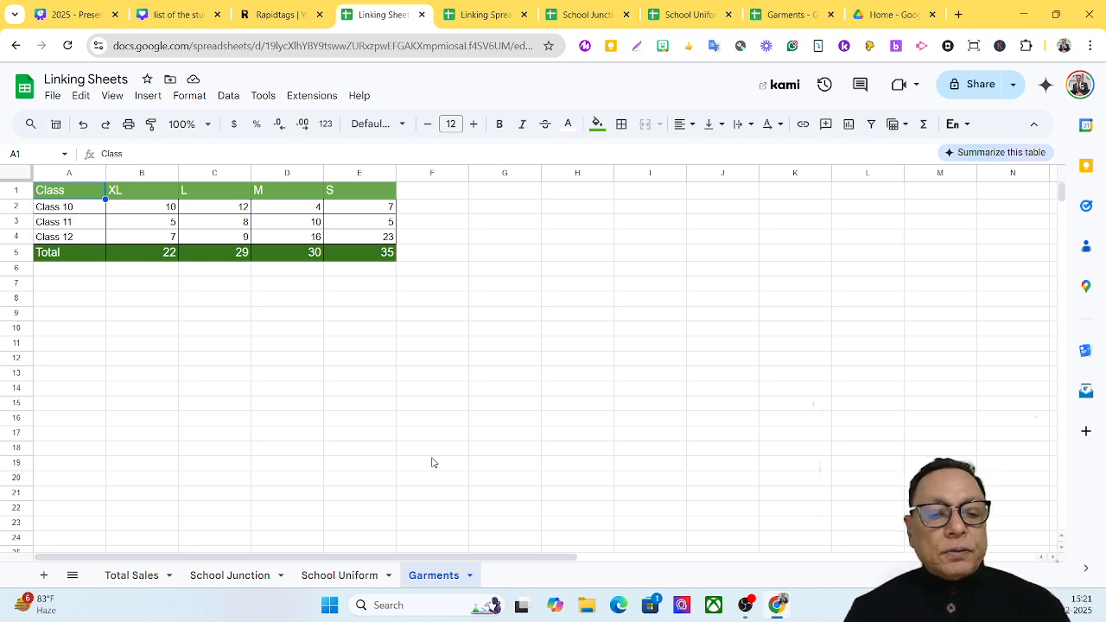
left_click(122, 577)
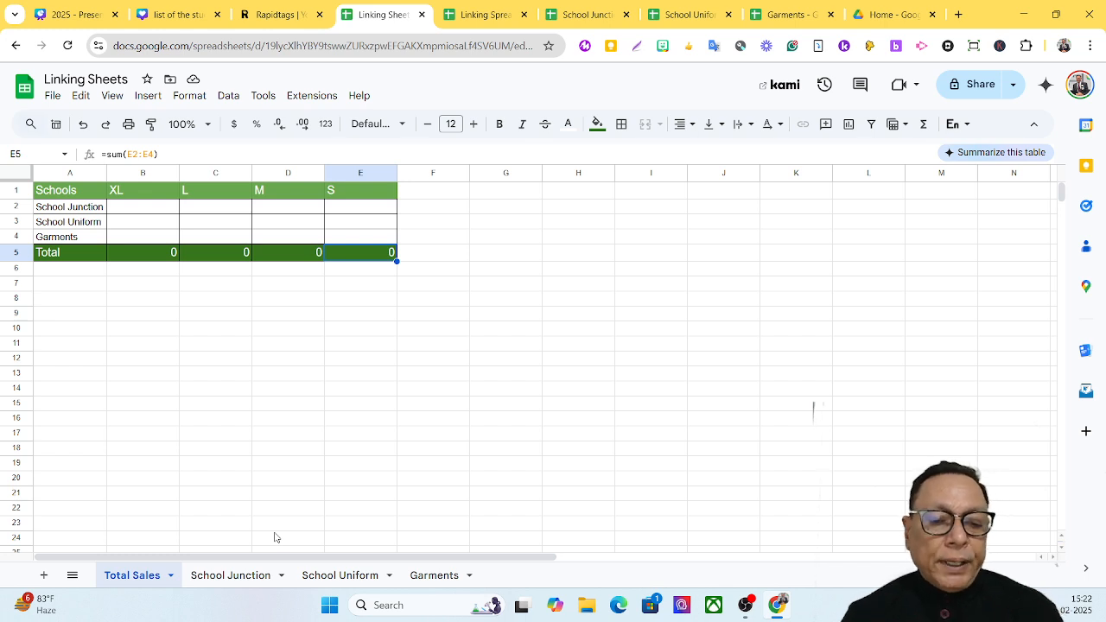
On the School Junction sheet, enter the formula =e3 in cell E10 and inspect it.
left_click(248, 575)
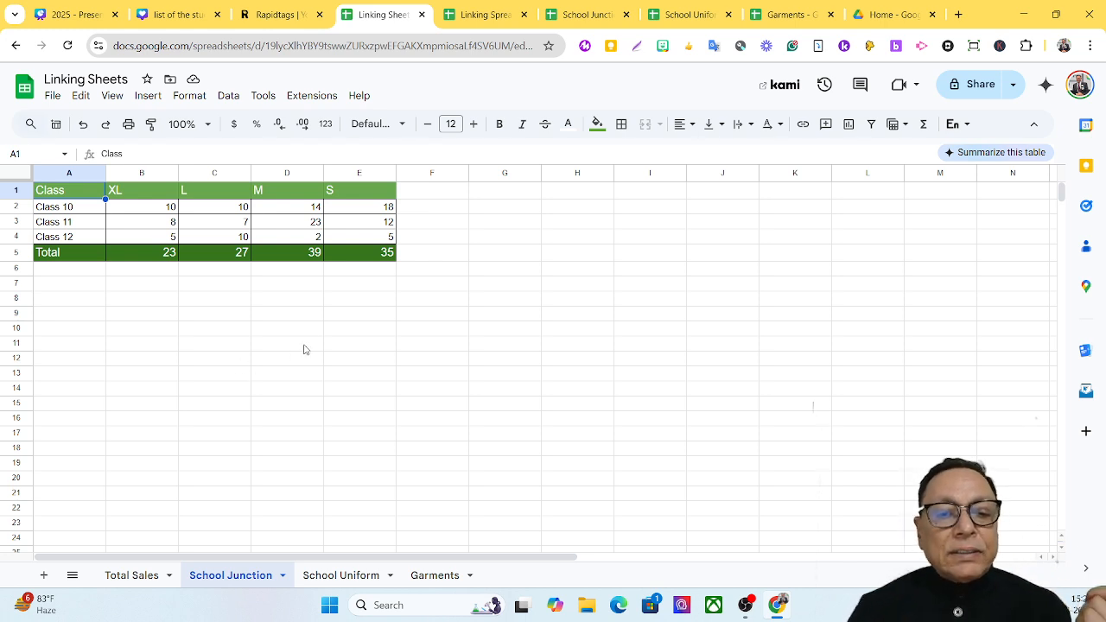
left_click(338, 333)
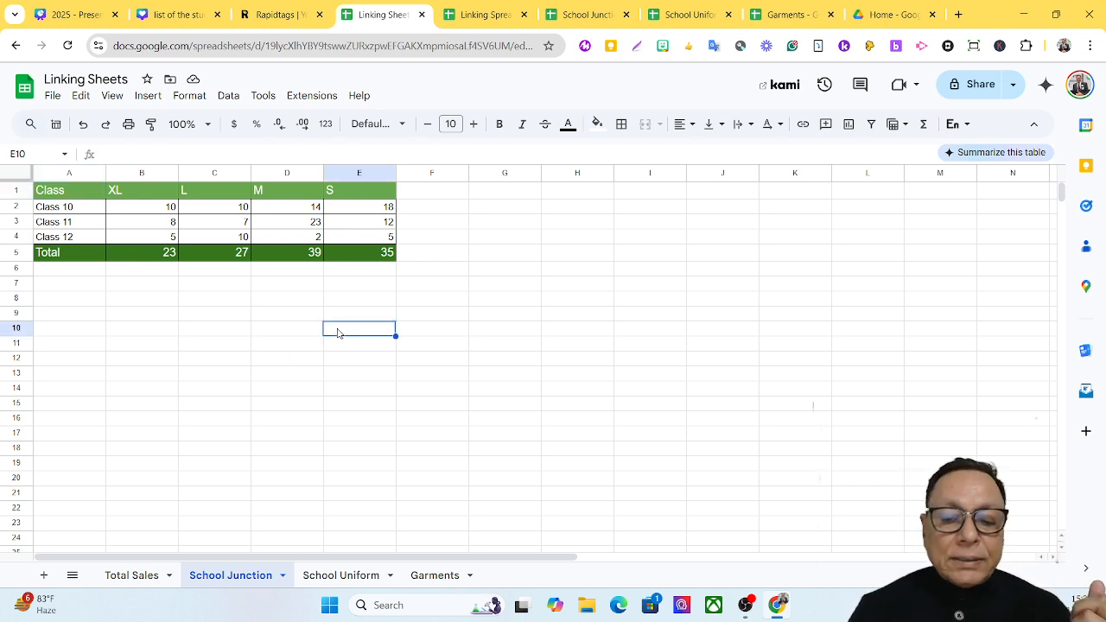
type("=")
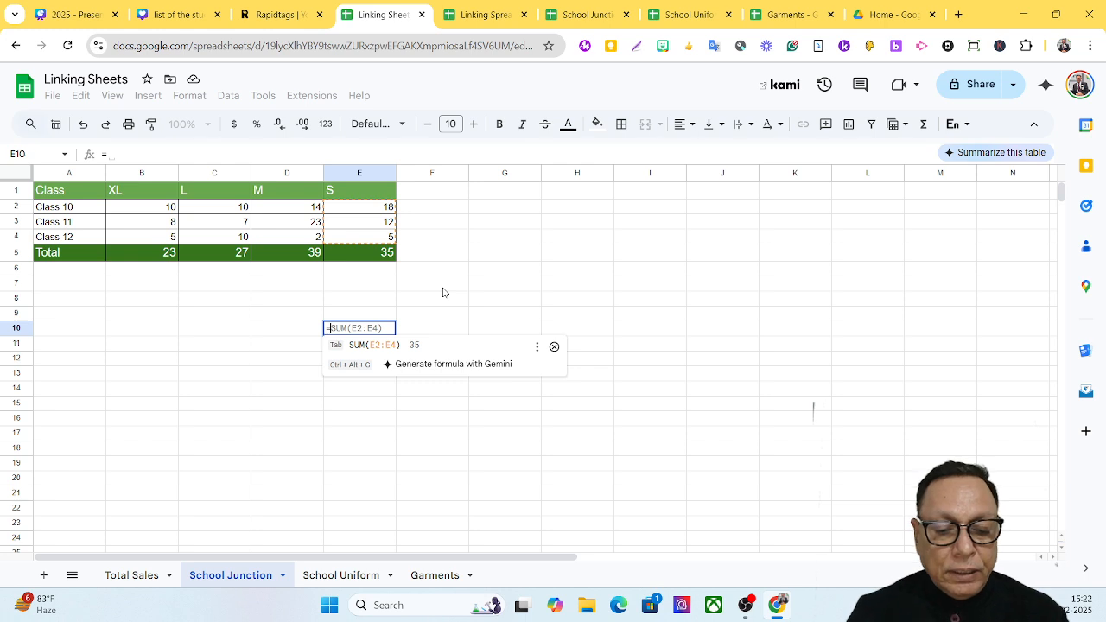
type("e3")
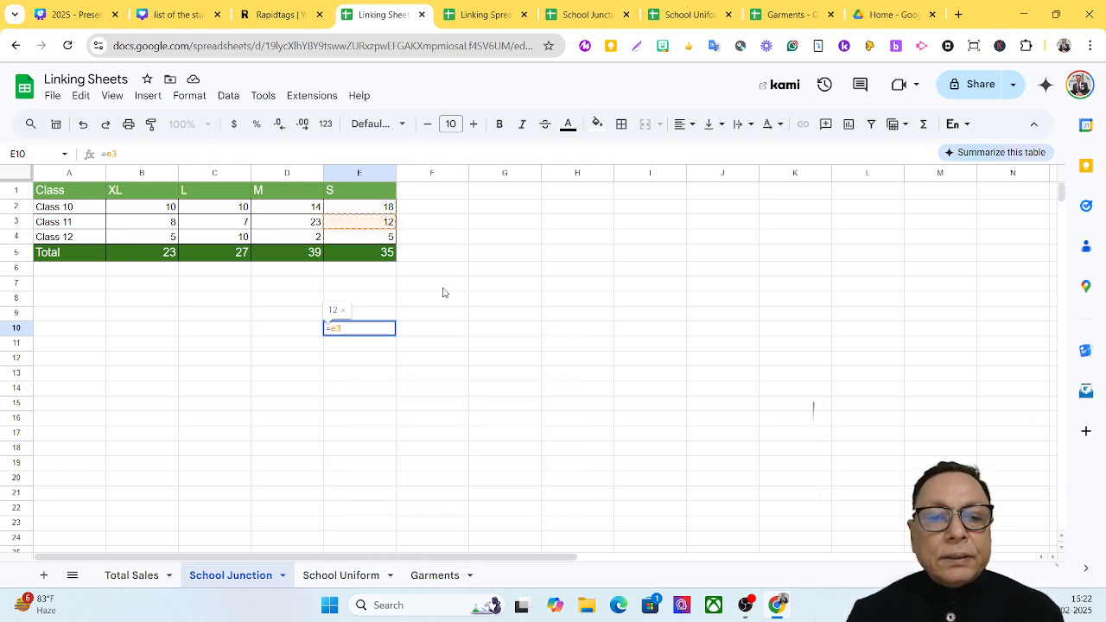
key("Return")
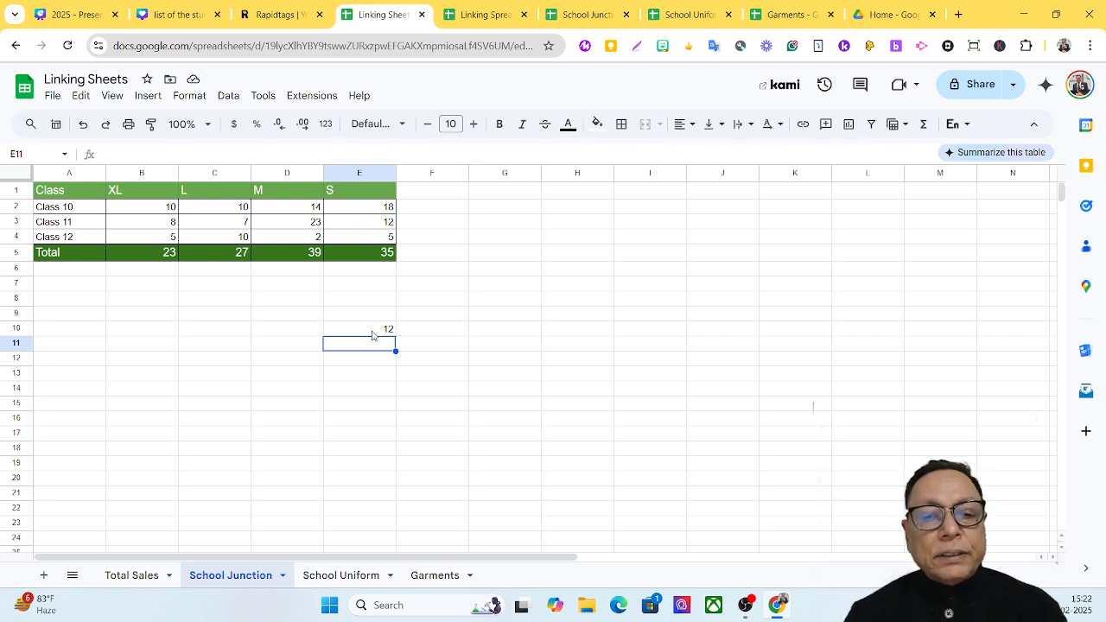
left_click(378, 331)
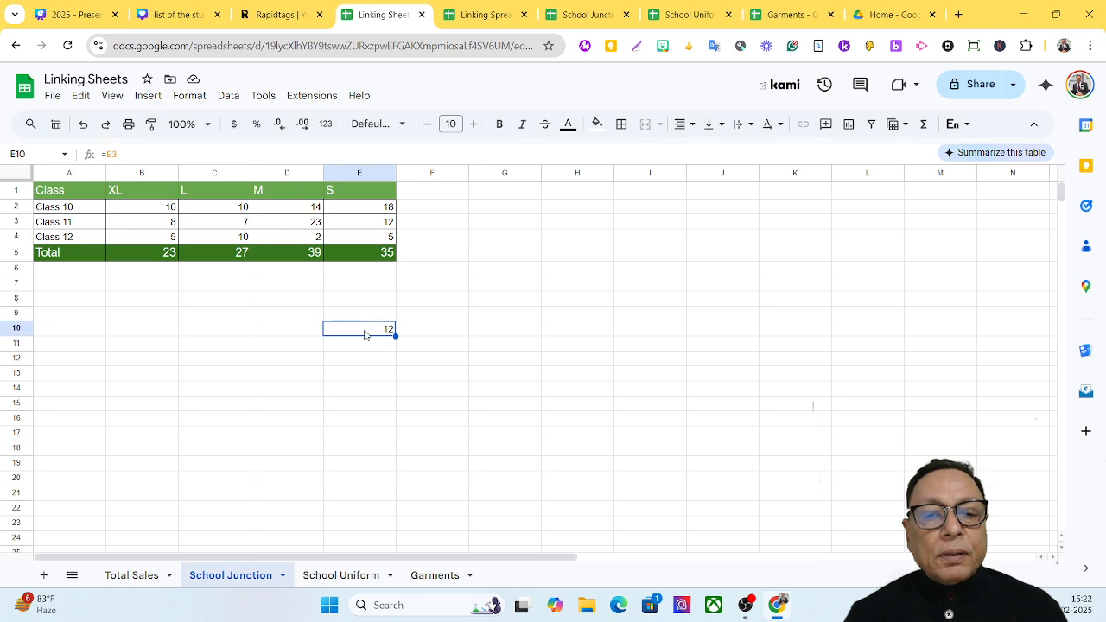
Set the Class 11 quantity for size S in cell E3 to 15, and clear the formula from E10.
left_click(372, 225)
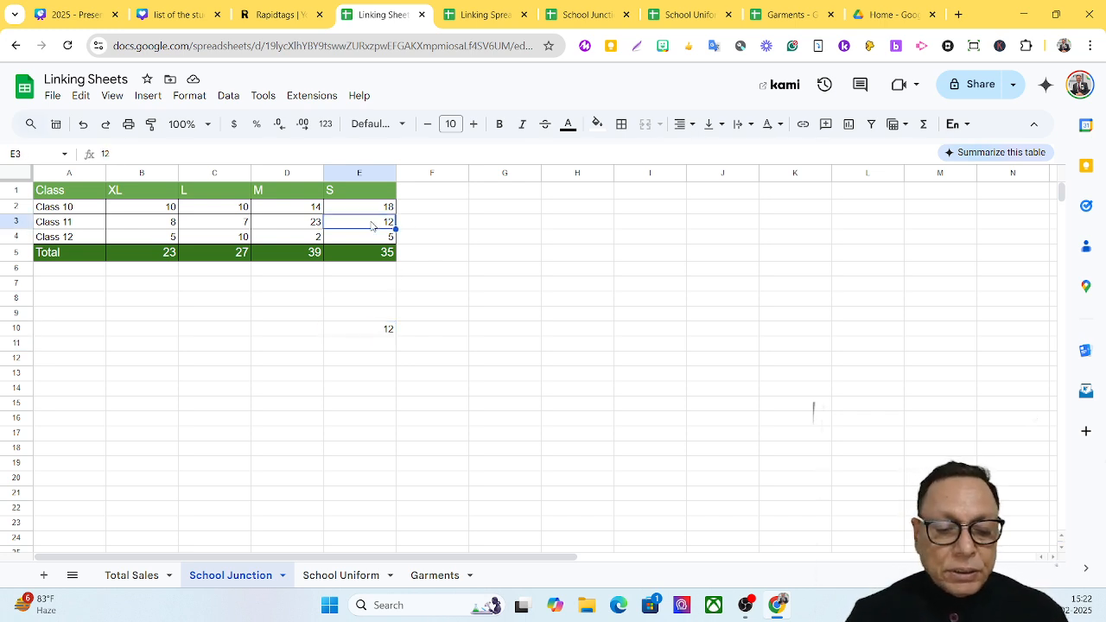
type("15")
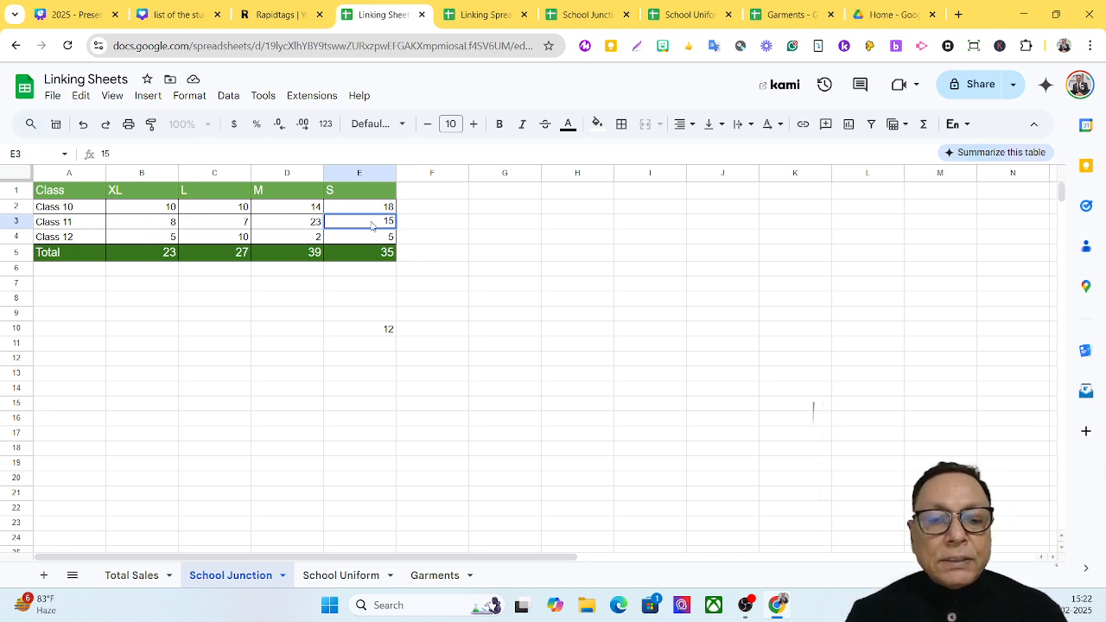
key("Return")
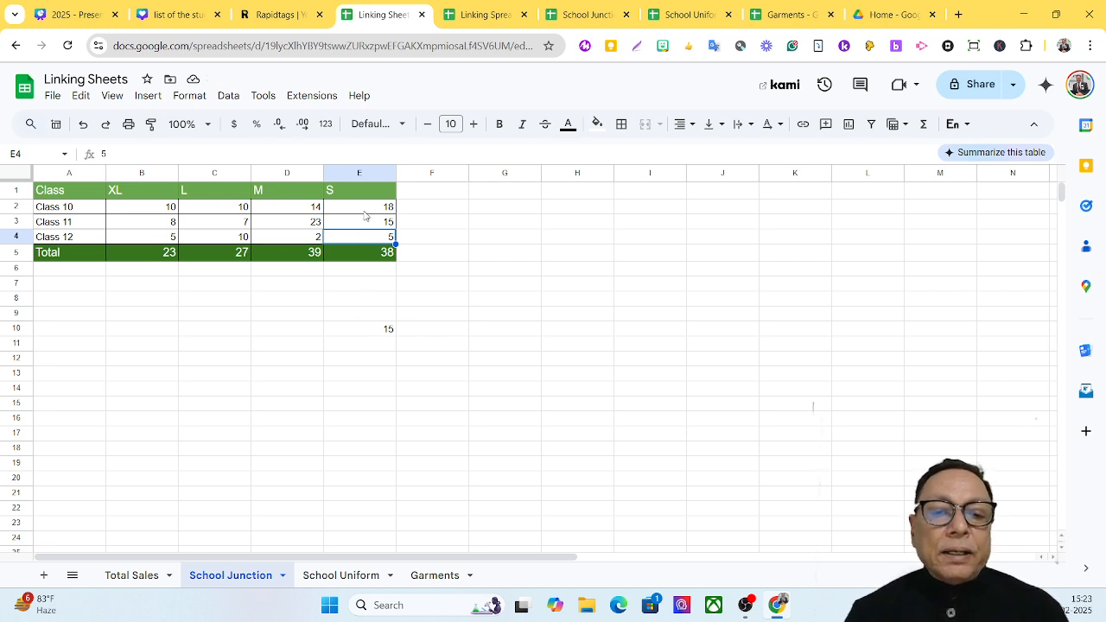
left_click(393, 333)
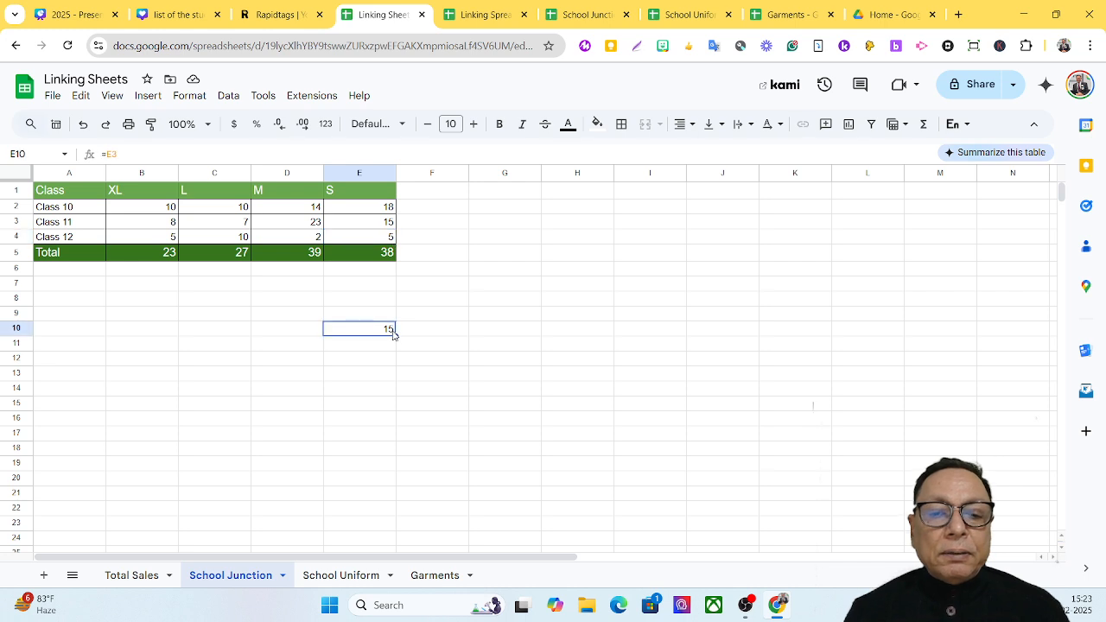
key("Delete")
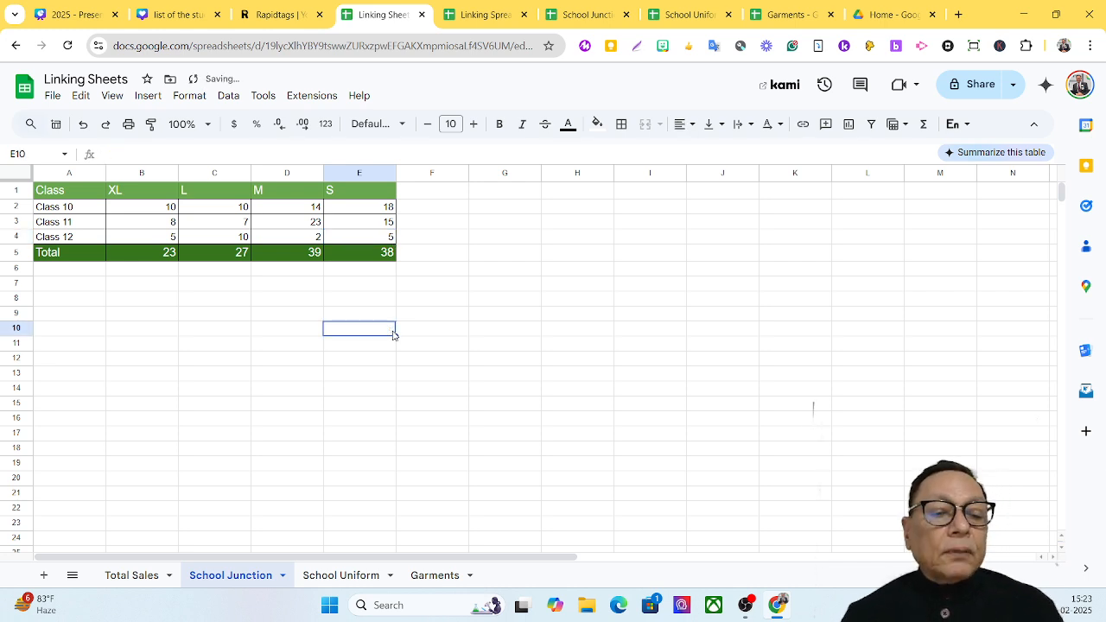
Compare the School Uniform, Garments and School Junction sheets with the Total Sales summary.
left_click(337, 579)
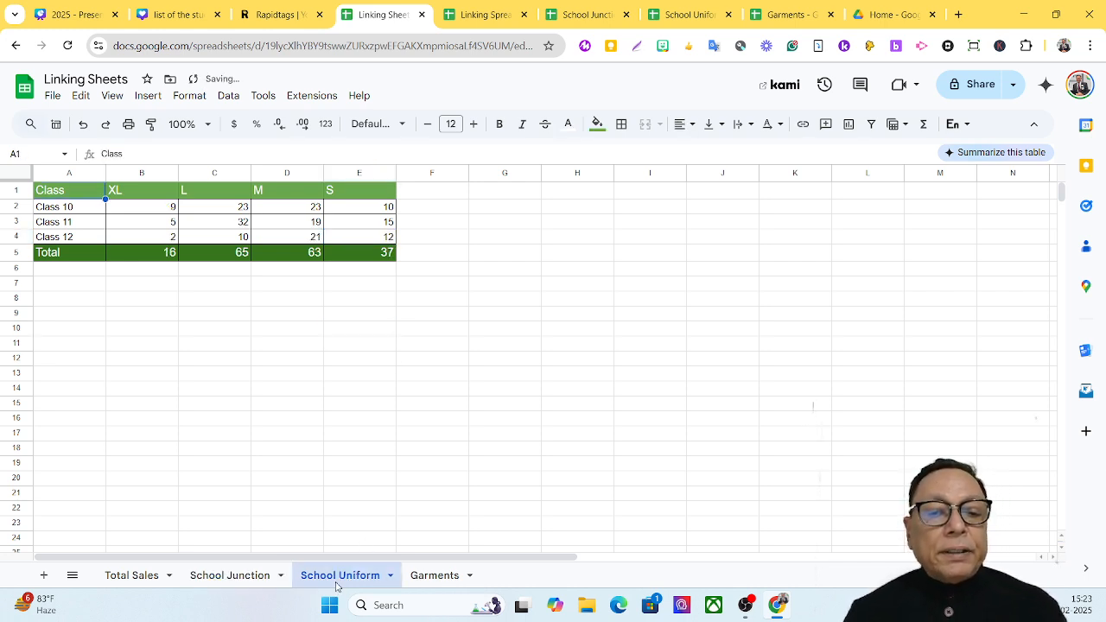
left_click(446, 577)
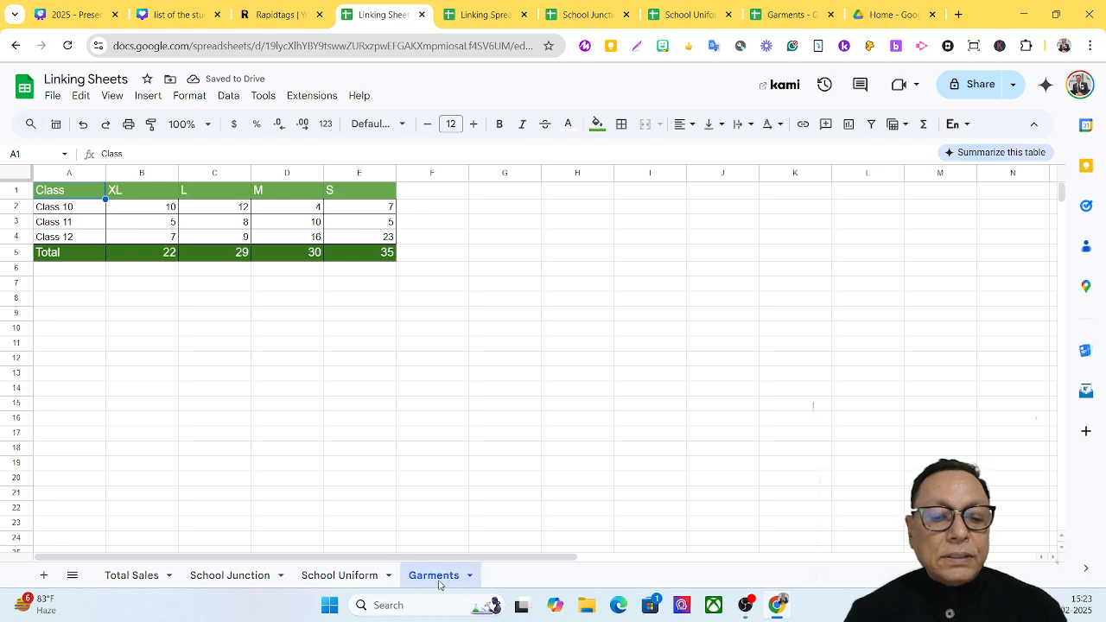
left_click(123, 575)
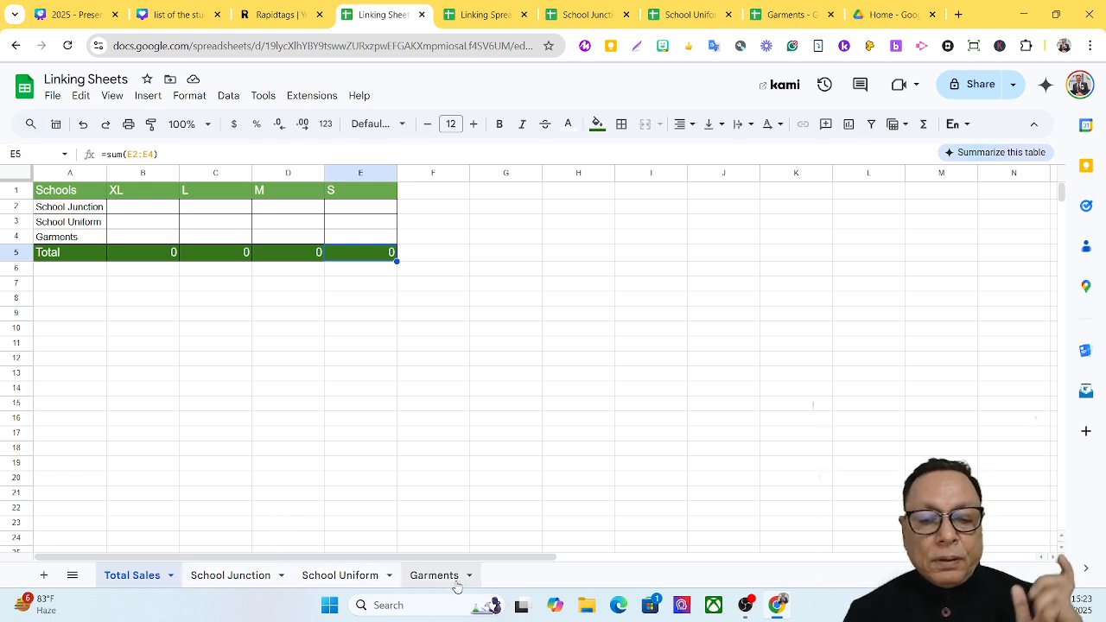
left_click(248, 576)
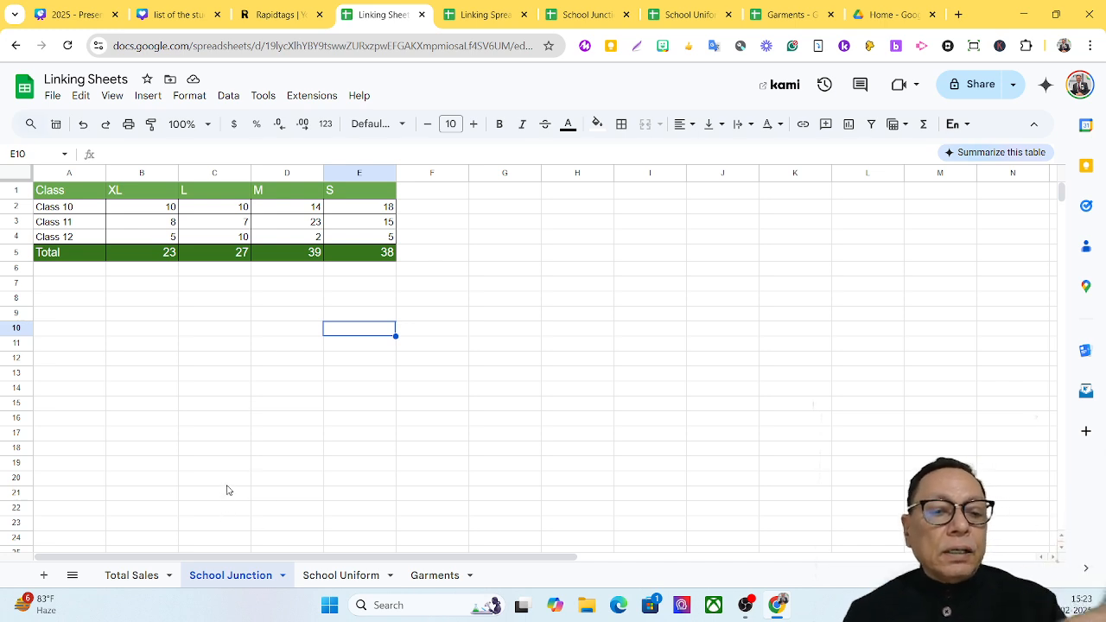
left_click(153, 579)
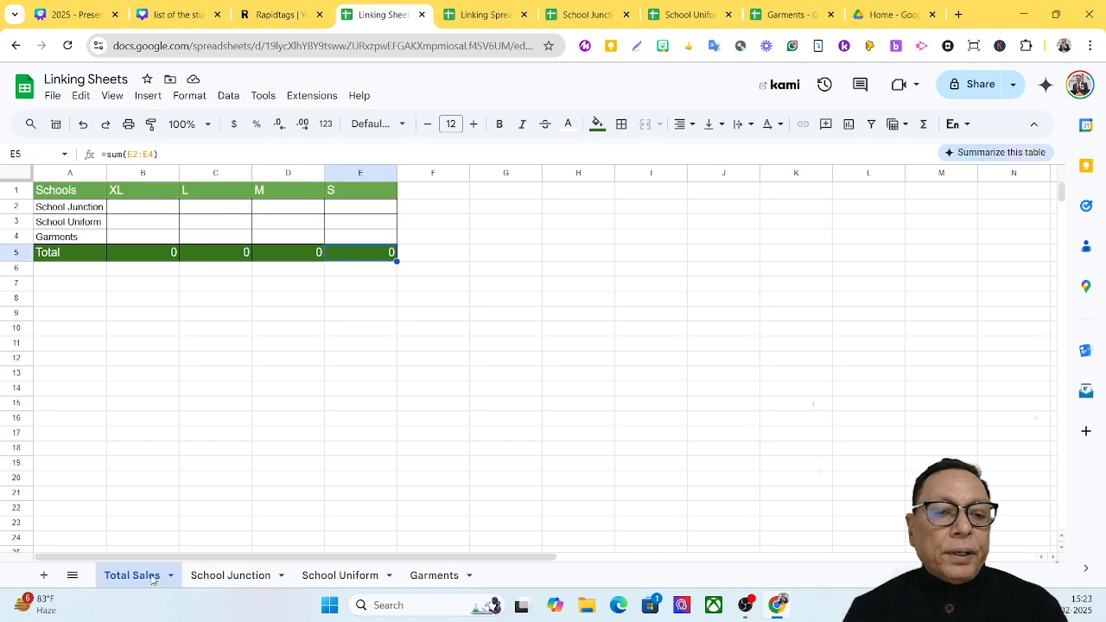
left_click(223, 581)
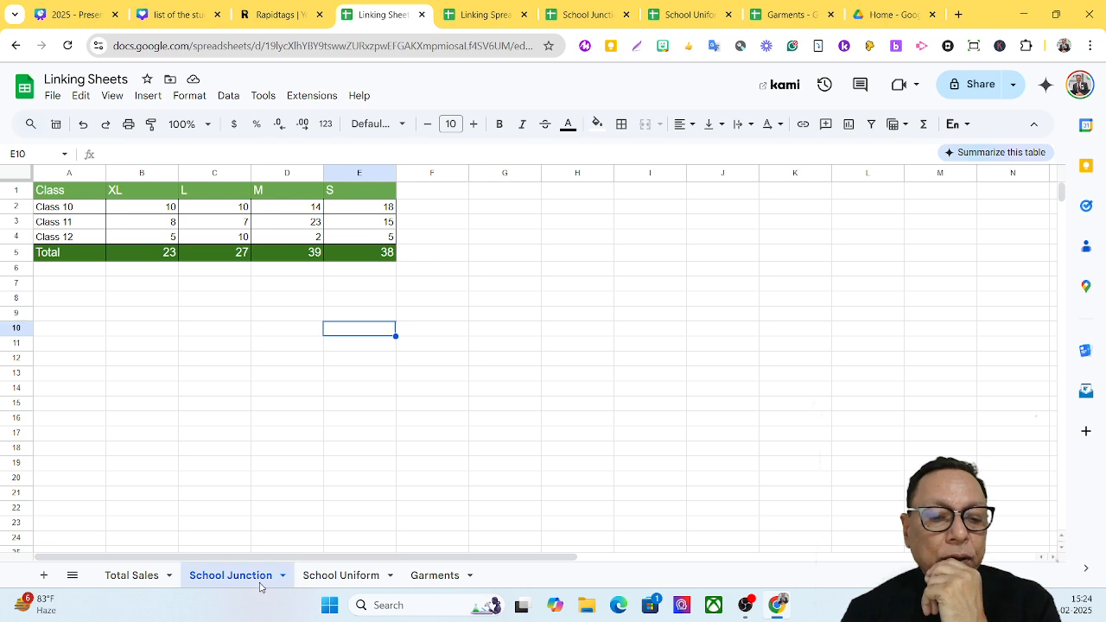
On the Total Sales sheet, start a formula in cell B2 for School Junction's XL value with =school junction.
left_click(132, 576)
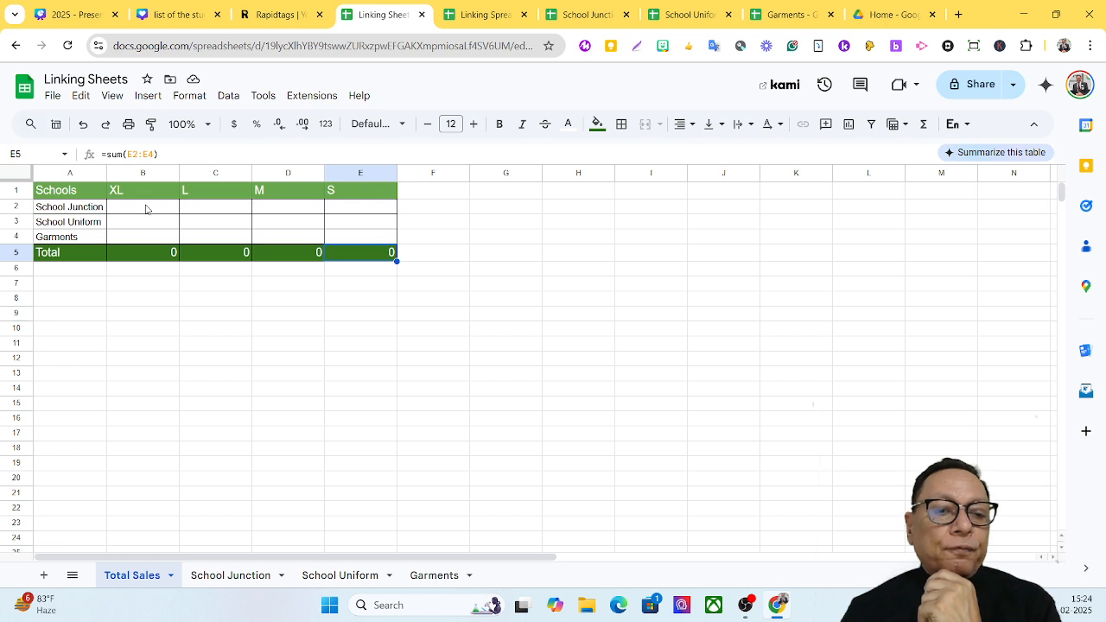
left_click(147, 209)
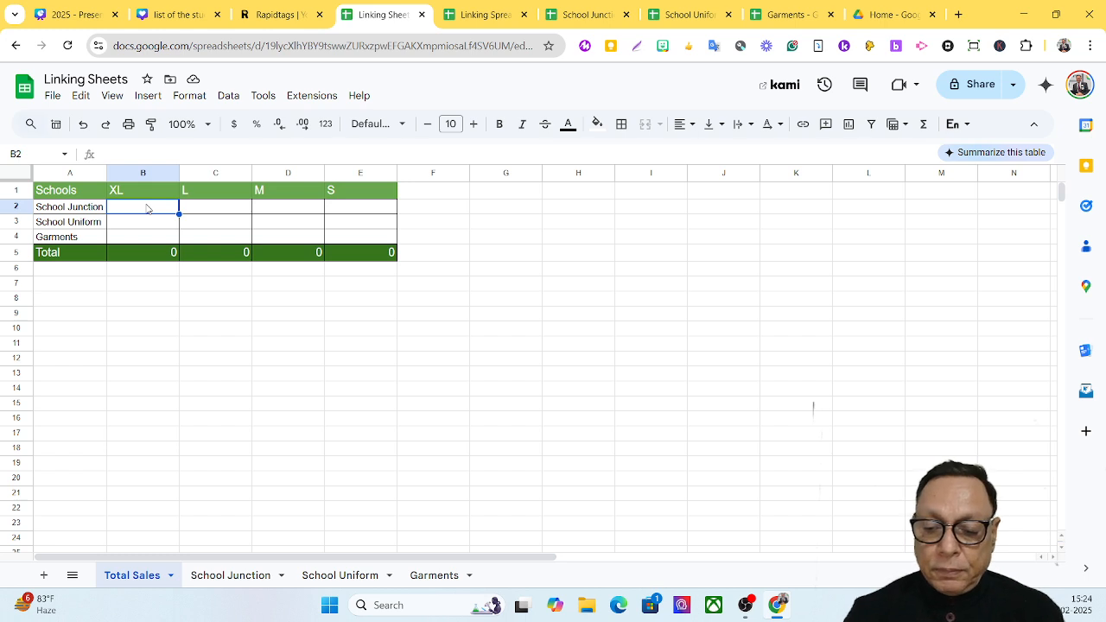
type("=")
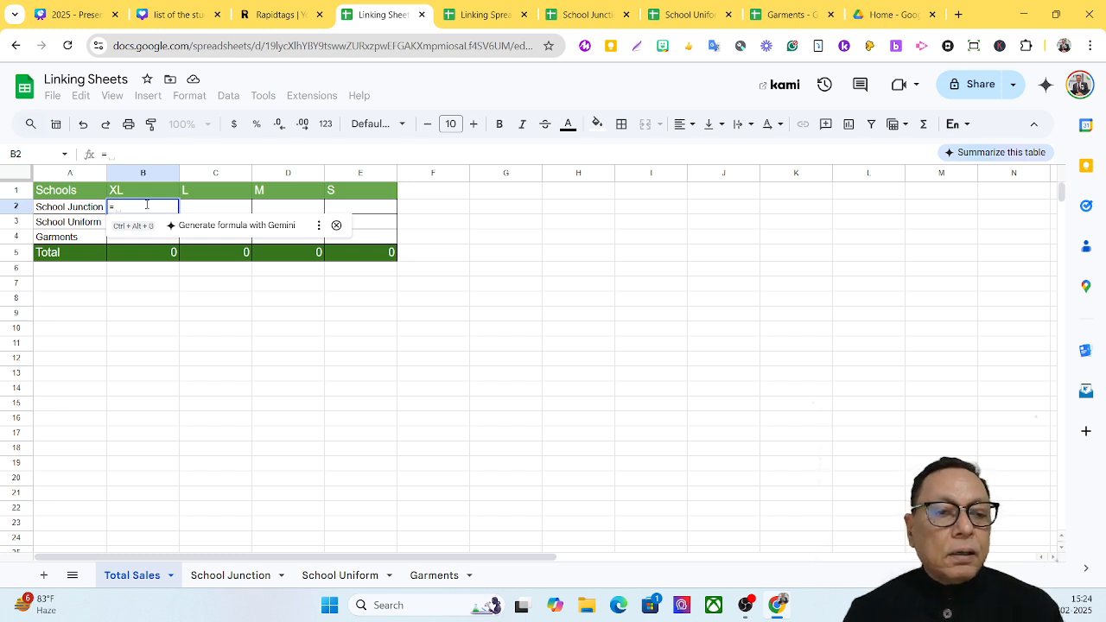
key("ctrl+plus")
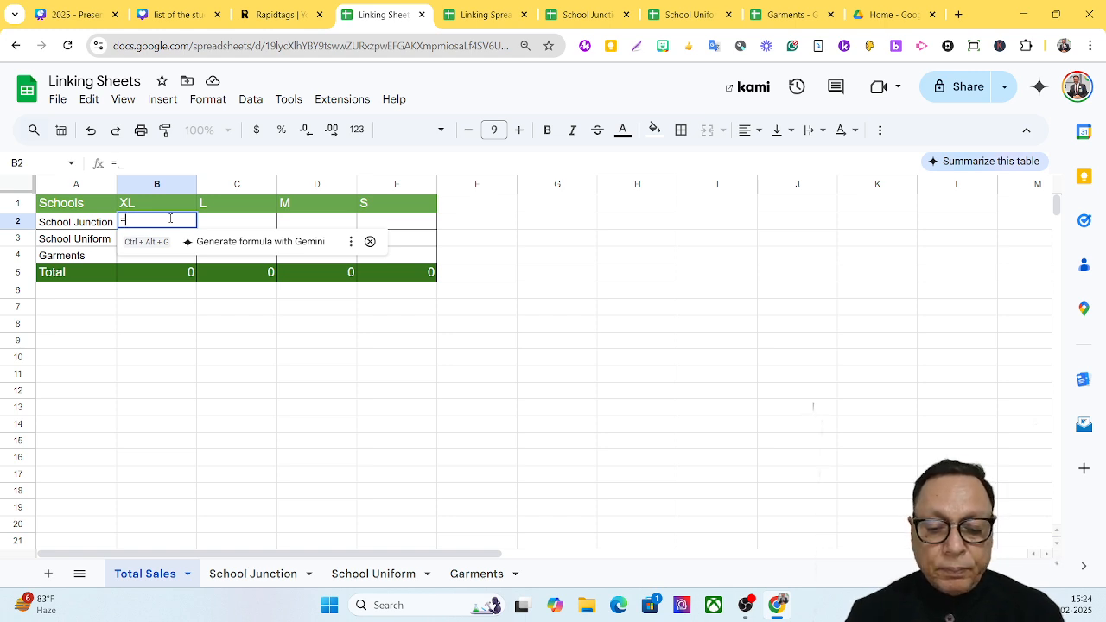
type("sc")
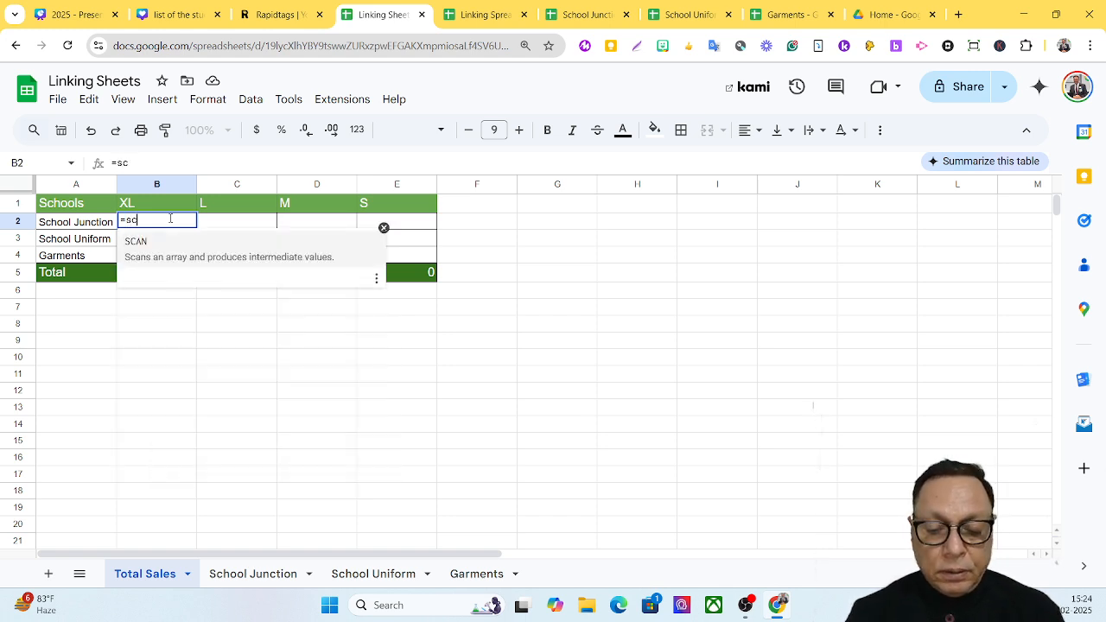
type("hool")
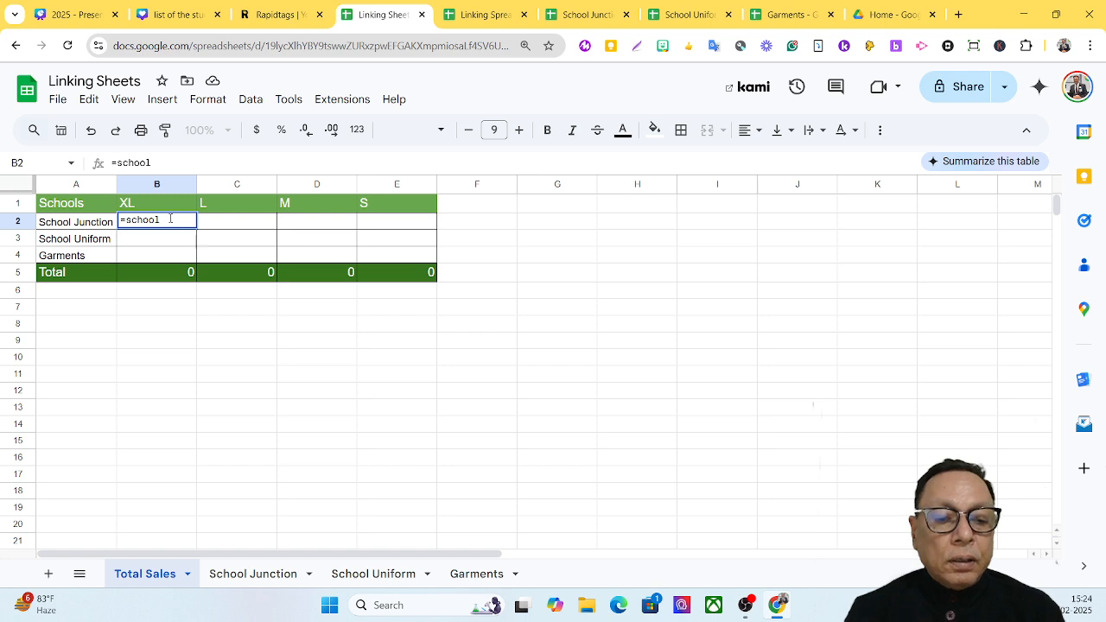
type(" ju")
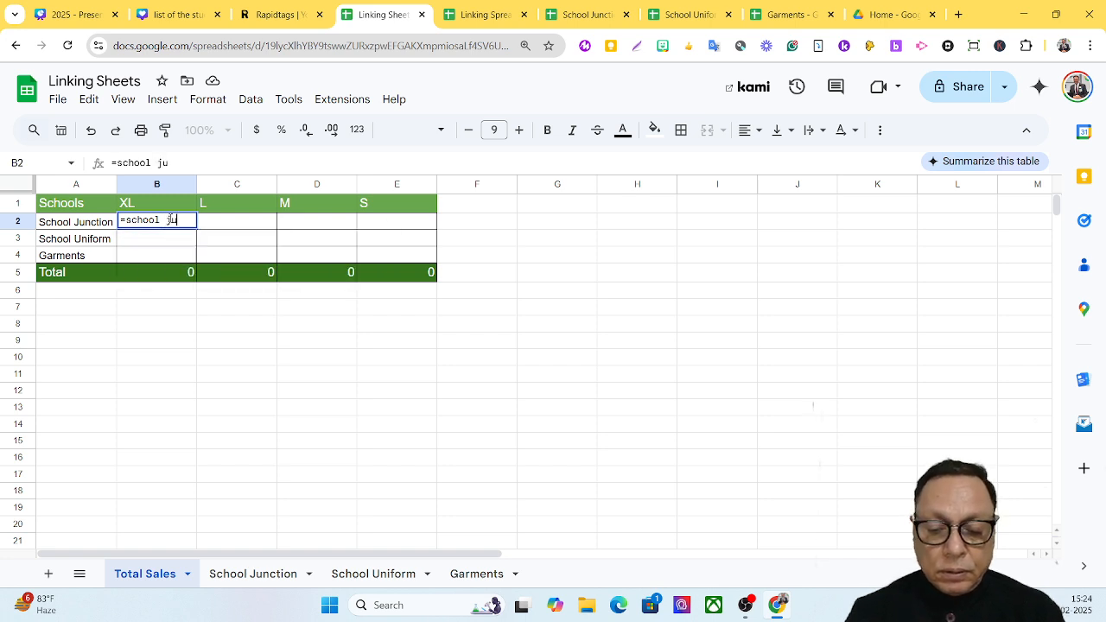
type("nction")
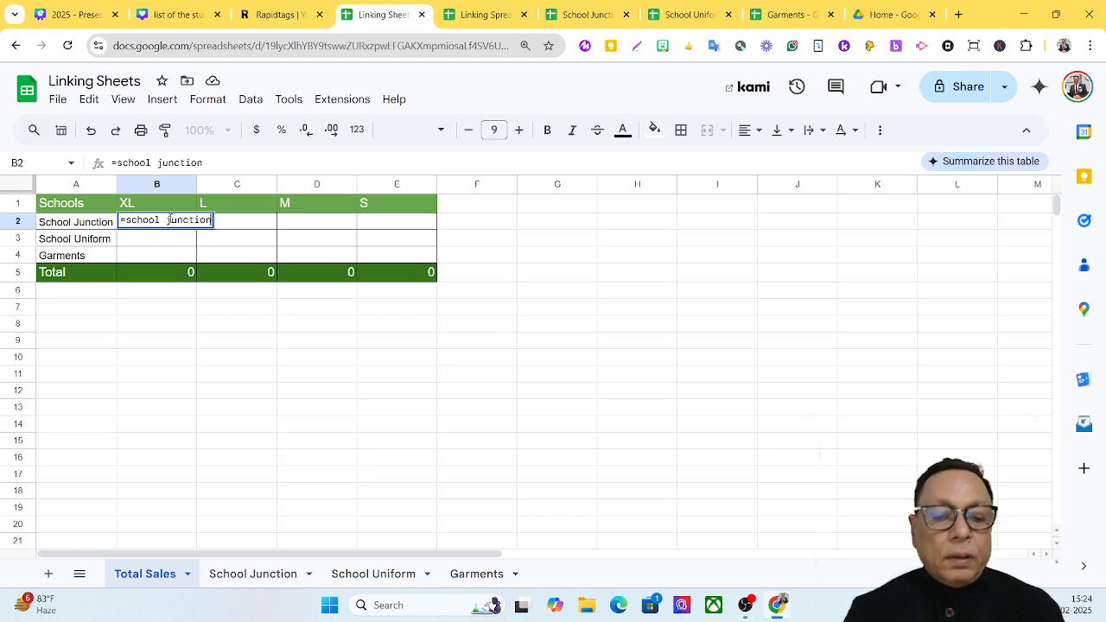
Enclose the sheet name in the B2 formula in single quotes so it reads ='school junction'.
type("'")
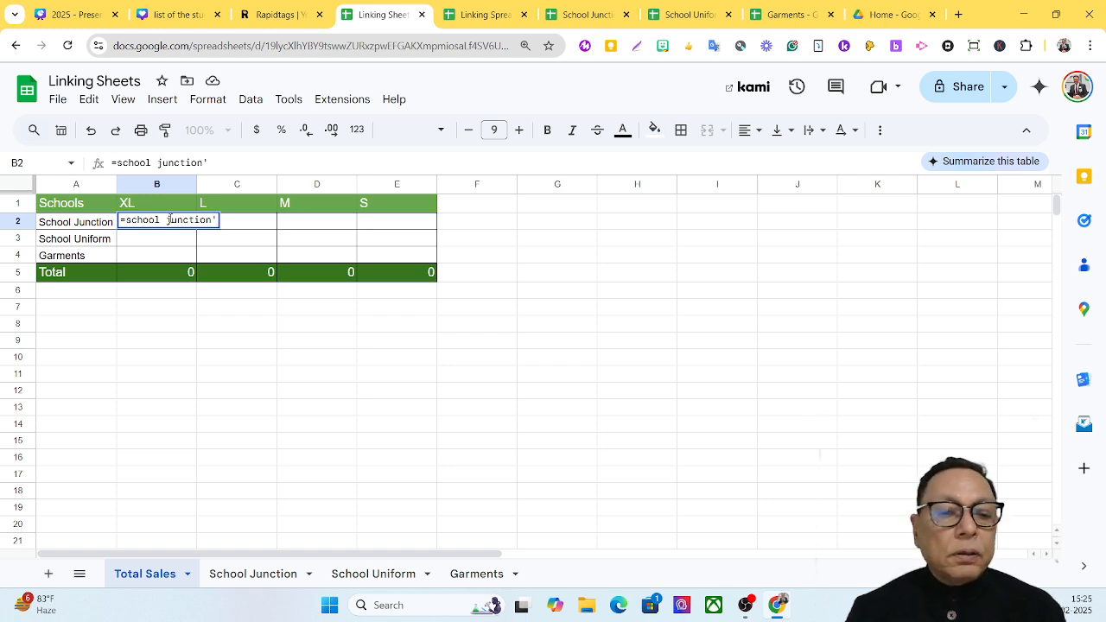
left_click(170, 219)
key("Left")
key("Left")
key("Left")
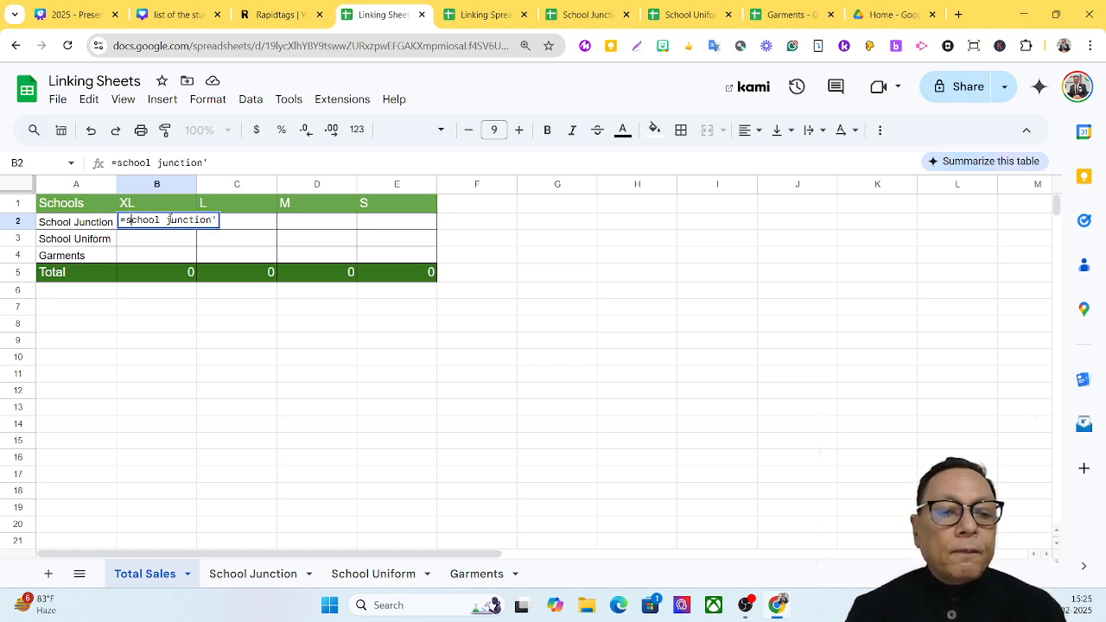
type("'")
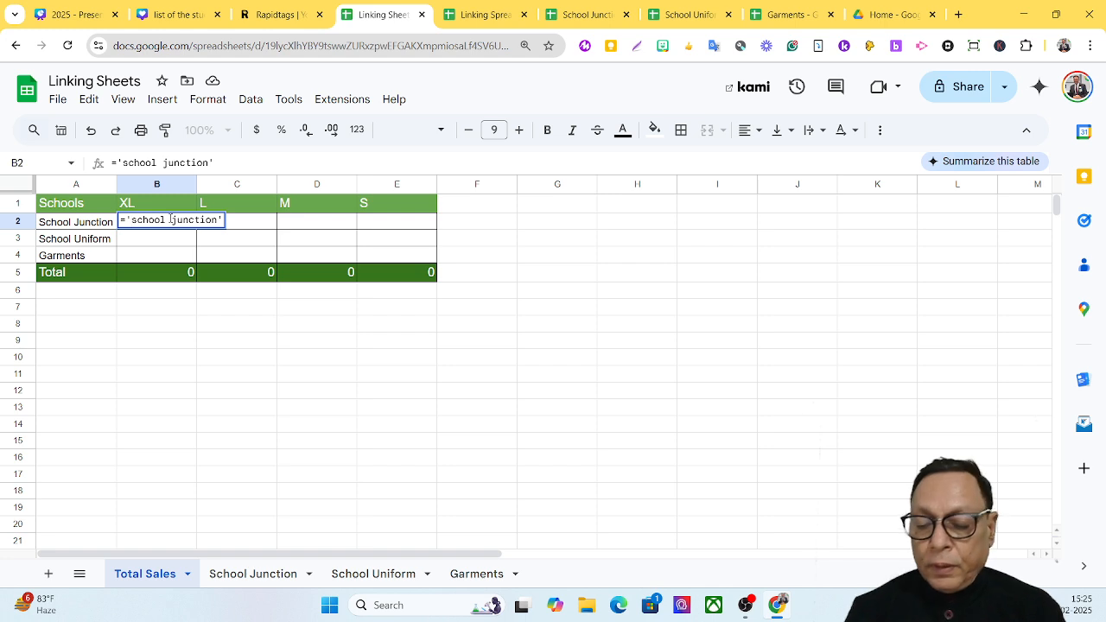
Add an exclamation mark after the quoted sheet name in cell B2's formula so it reads ='school junction'!
key("Right")
key("Right")
key("Right")
key("Right")
key("Right")
key("Right")
key("Right")
key("Right")
key("Right")
key("Right")
key("Right")
key("Right")
key("Right")
key("Right")
key("Right")
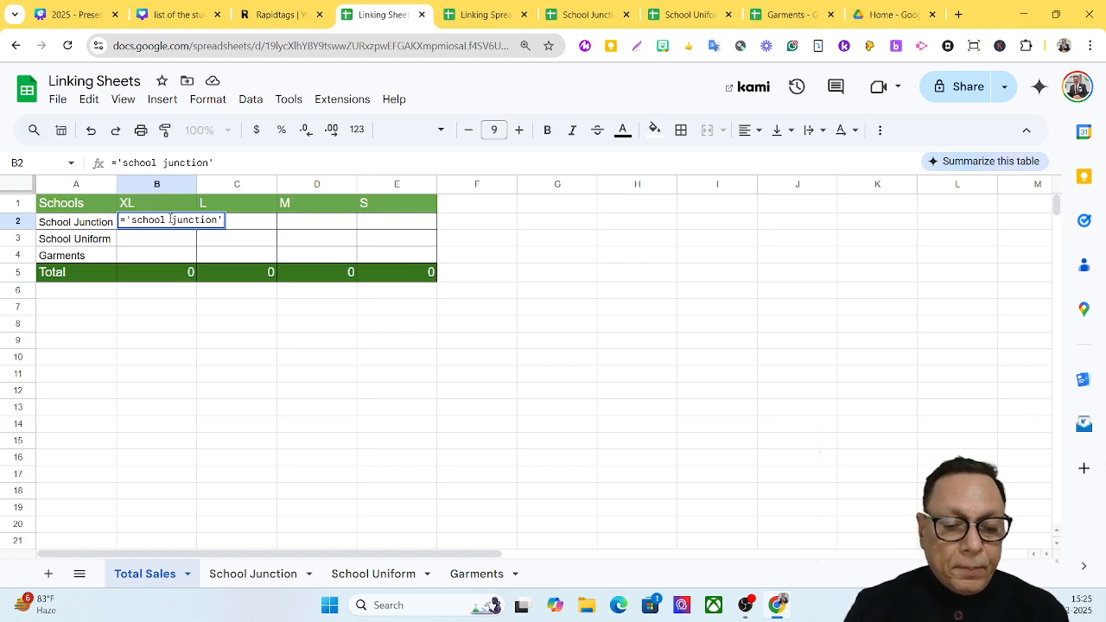
type("!")
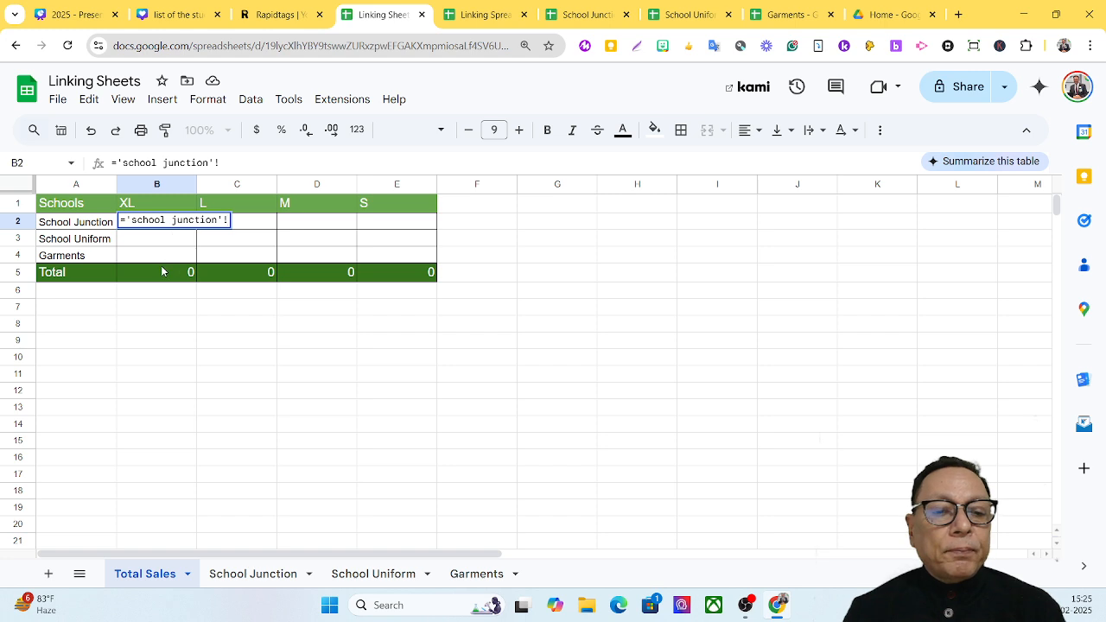
Check the totals row on the School Junction sheet, and complete Total Sales cell B2's formula as ='school junction'!b5:e5.
left_click(235, 563)
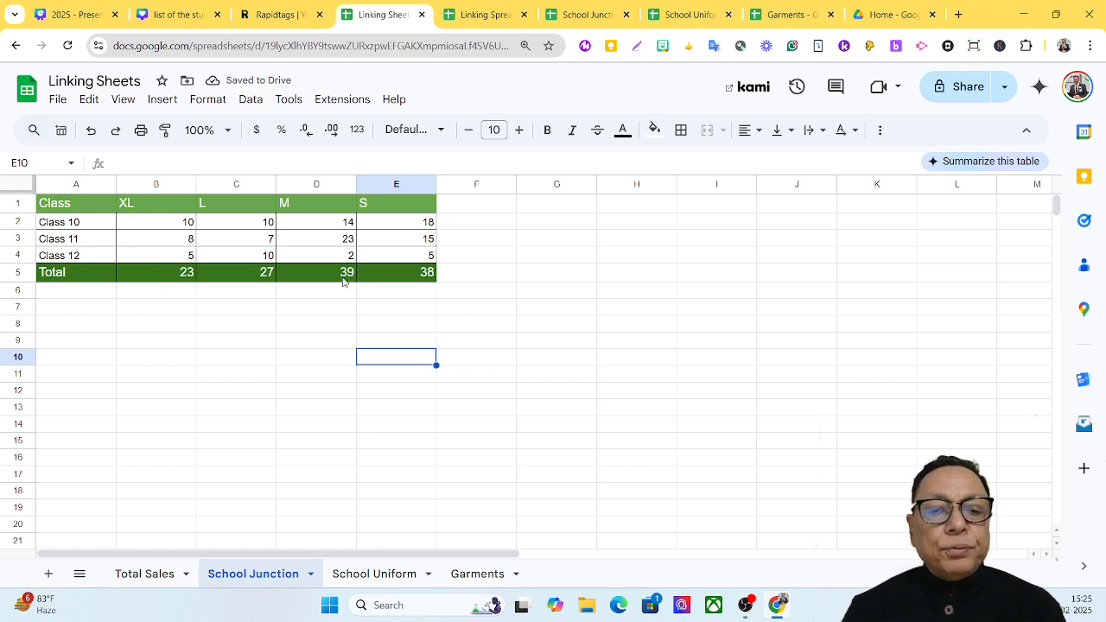
left_click(147, 574)
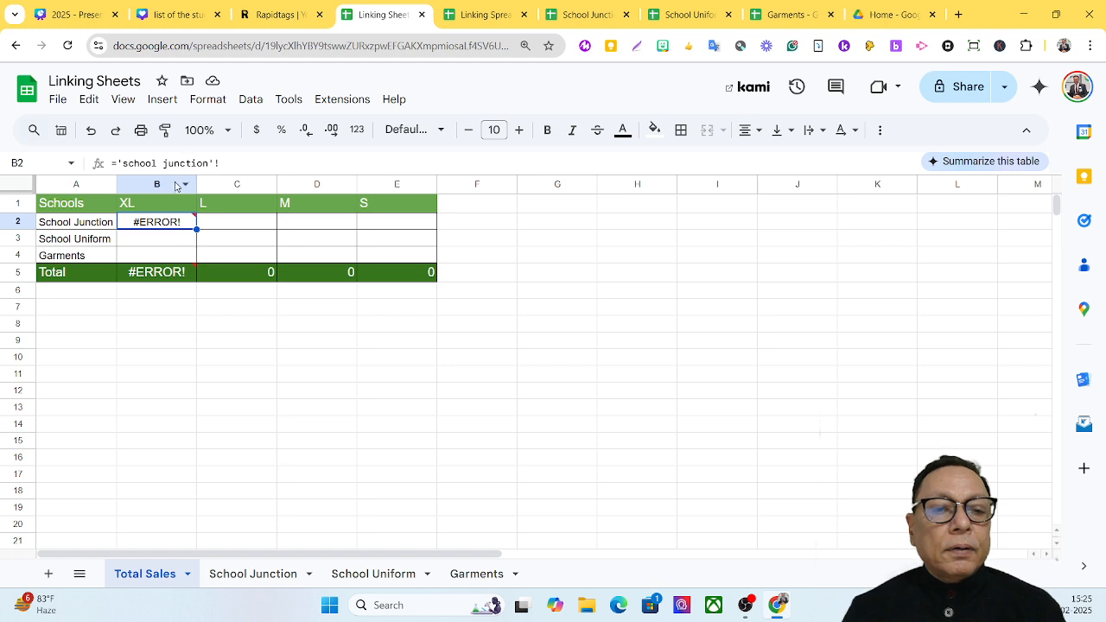
left_click(220, 163)
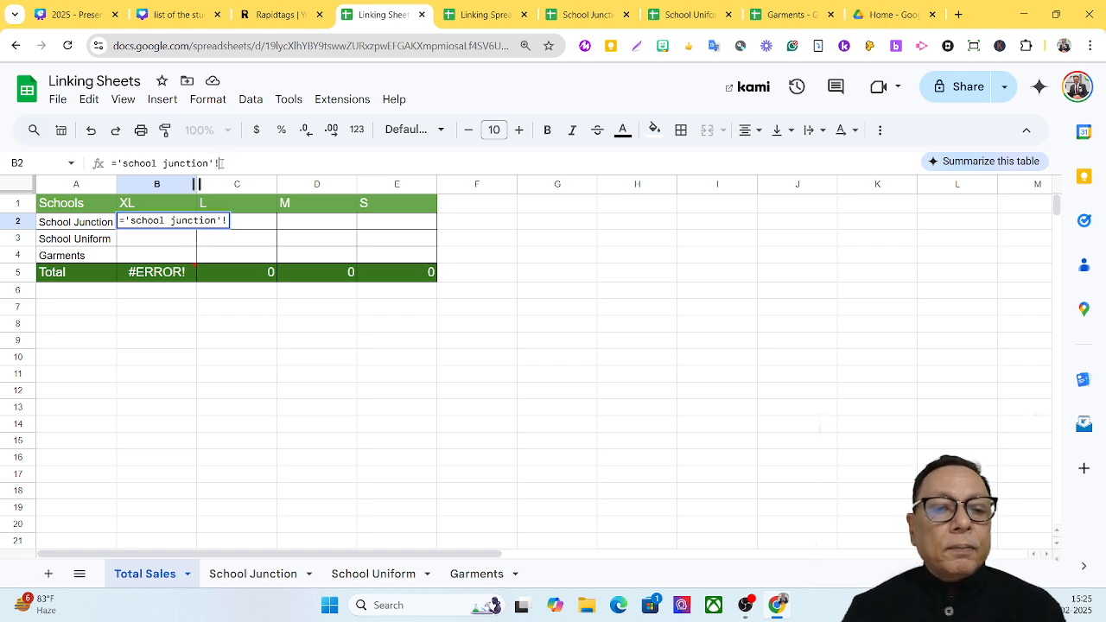
type("b5")
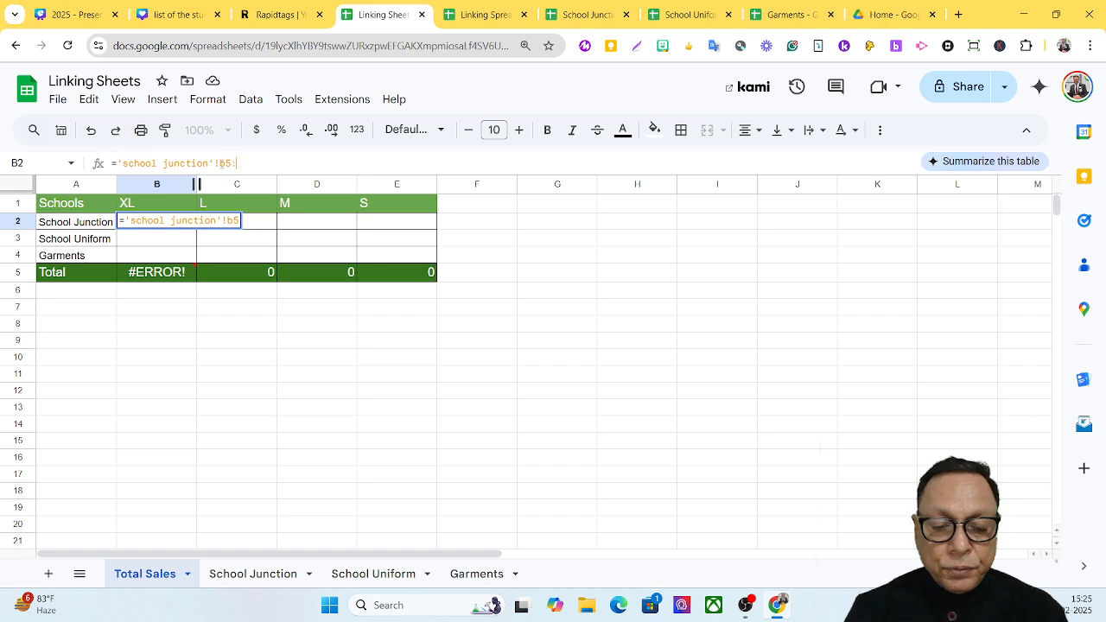
type(":e")
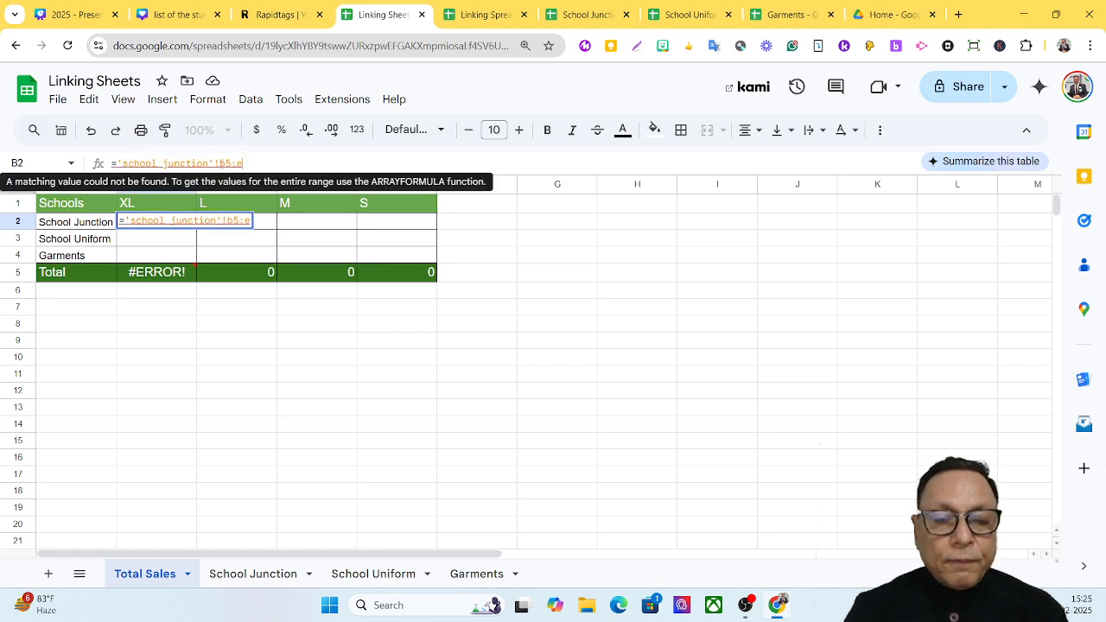
type("5")
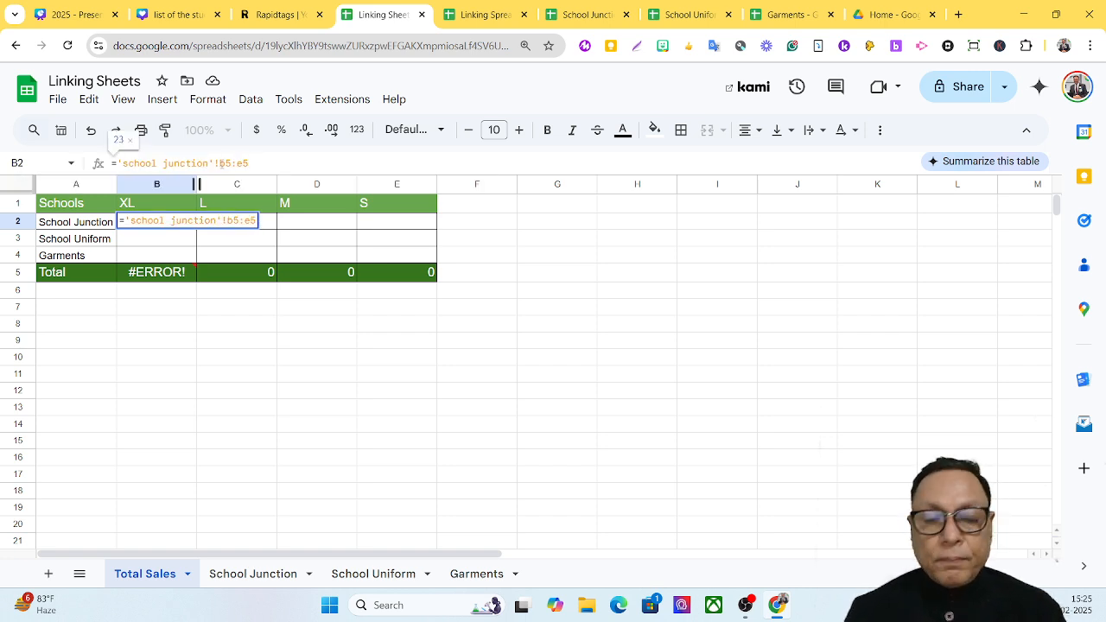
key("Return")
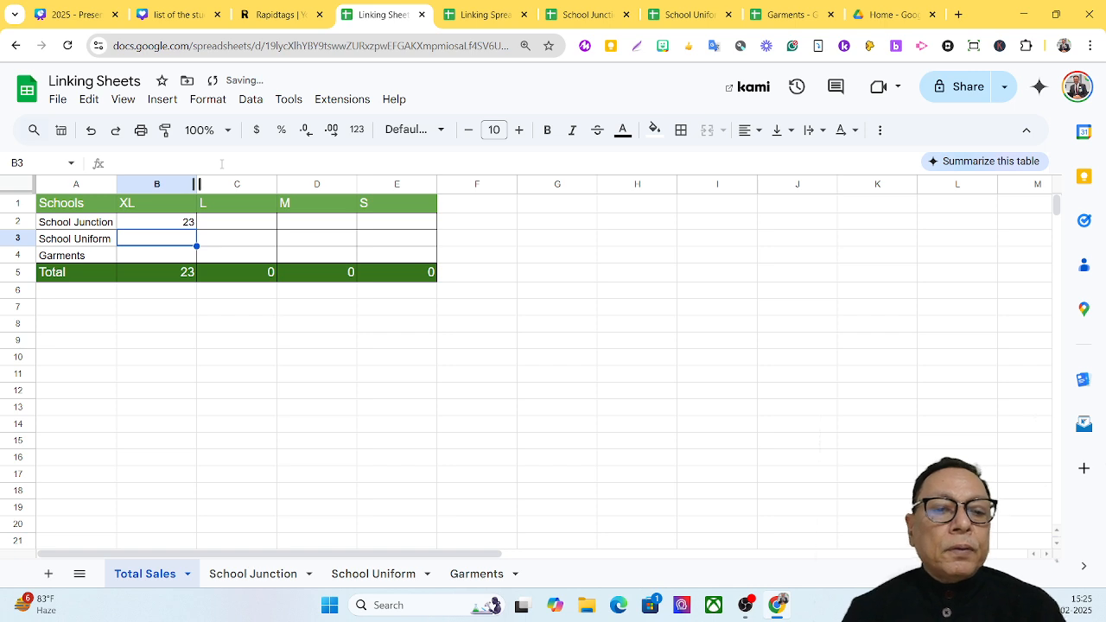
Wrap the B2 reference in ARRAYFORMULA so it reads =ARRAYFORMULA('School Junction'!B5:E5).
left_click(144, 222)
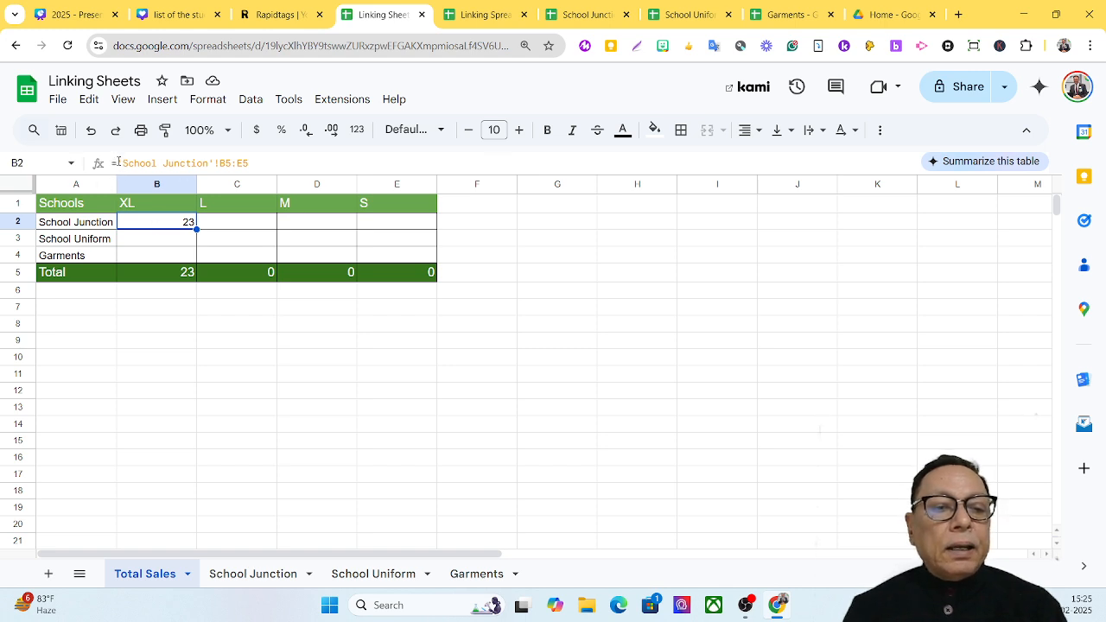
left_click(117, 162)
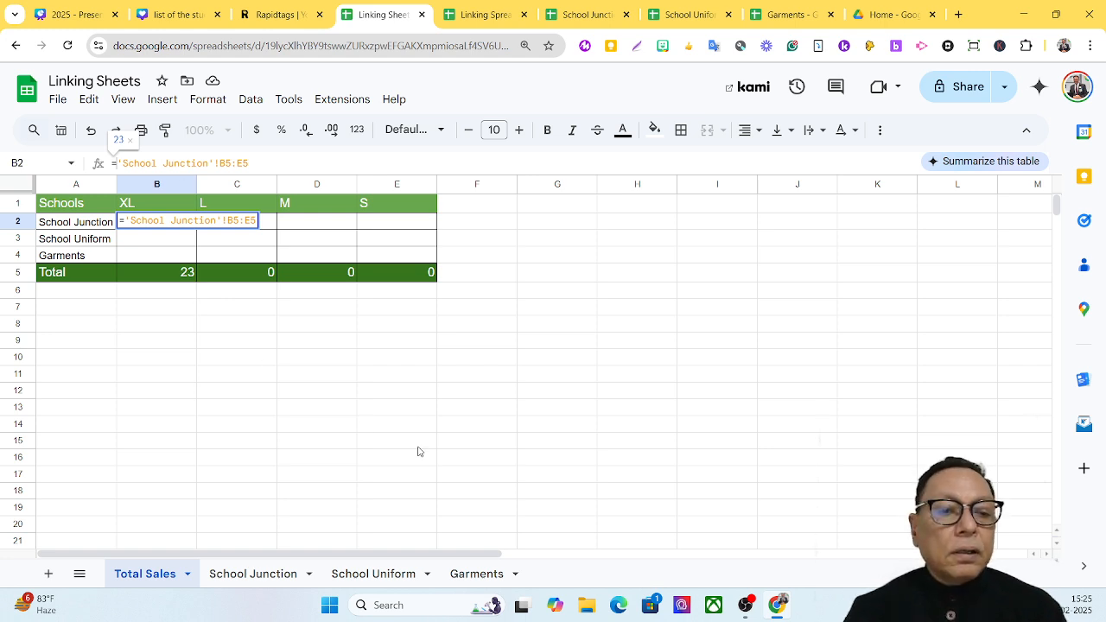
type("ARRAYFORMULA(")
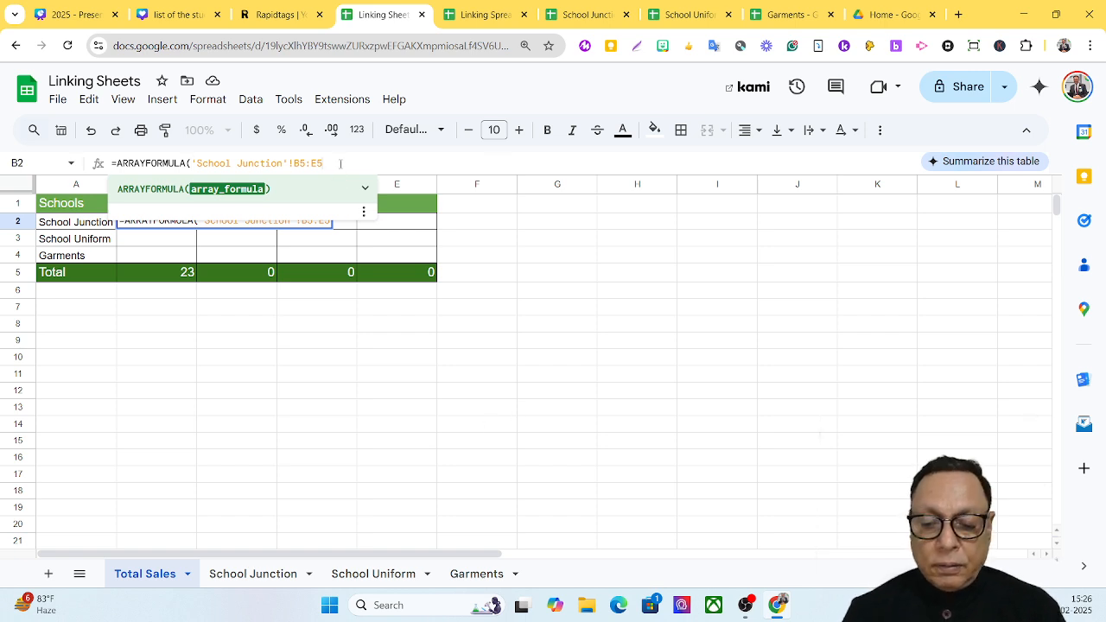
type(")")
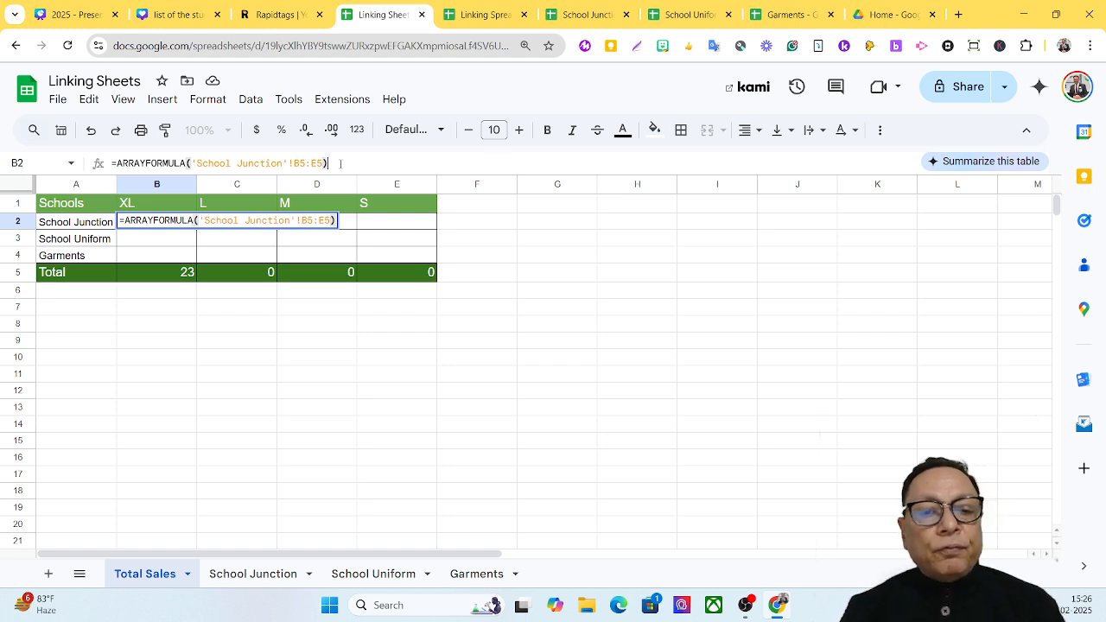
key("Return")
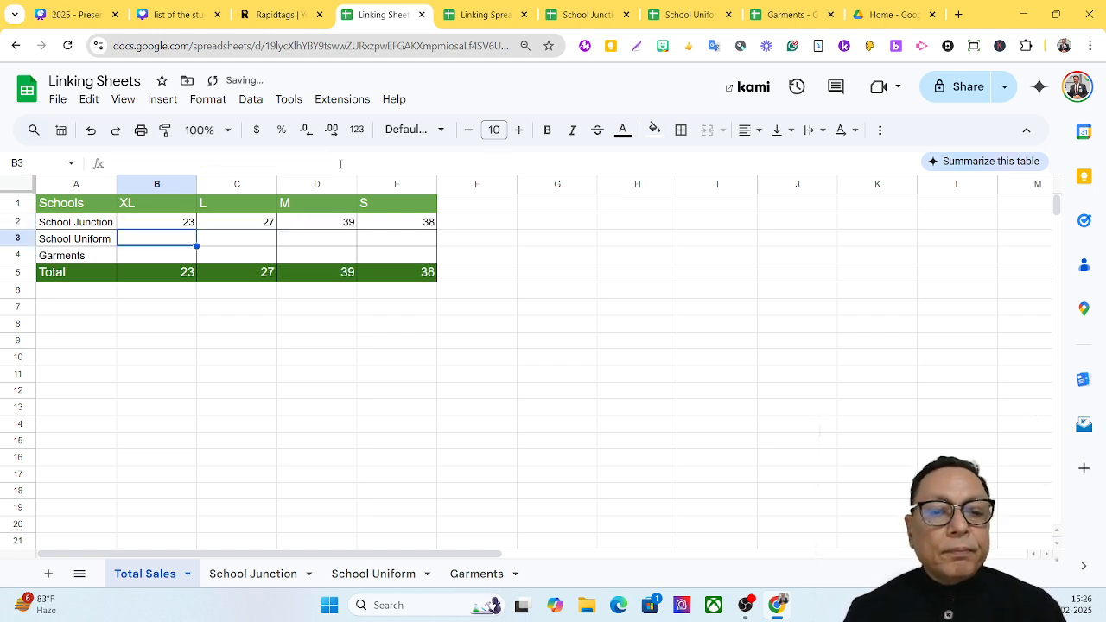
Copy the B2 array formula into cell B3 and change its sheet name to School Uniform.
left_click(172, 228)
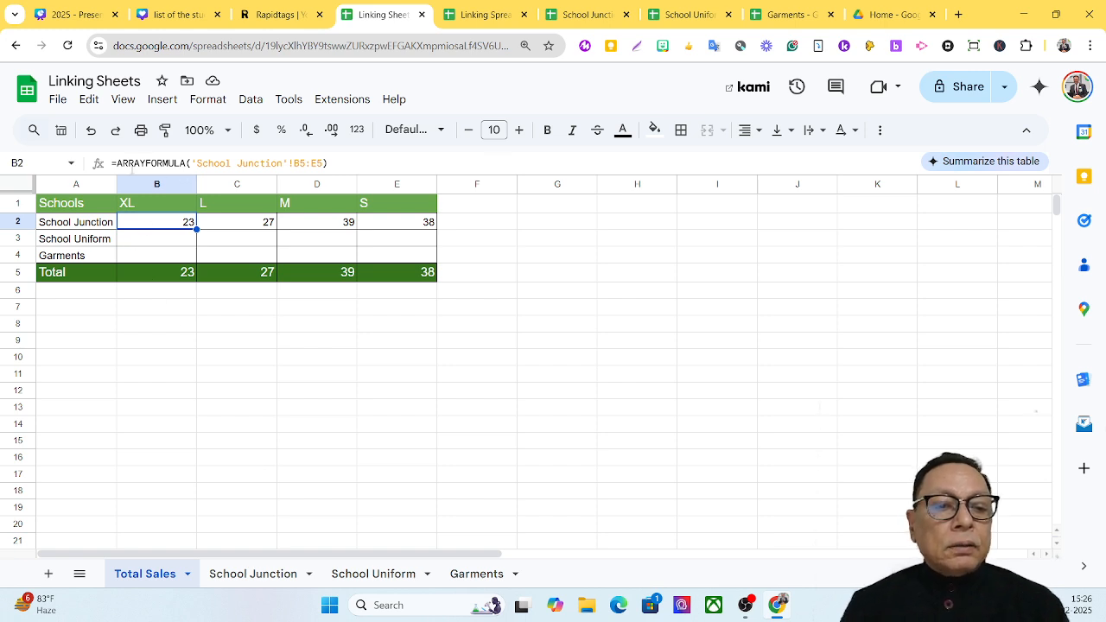
key("ctrl+c")
left_click(134, 242)
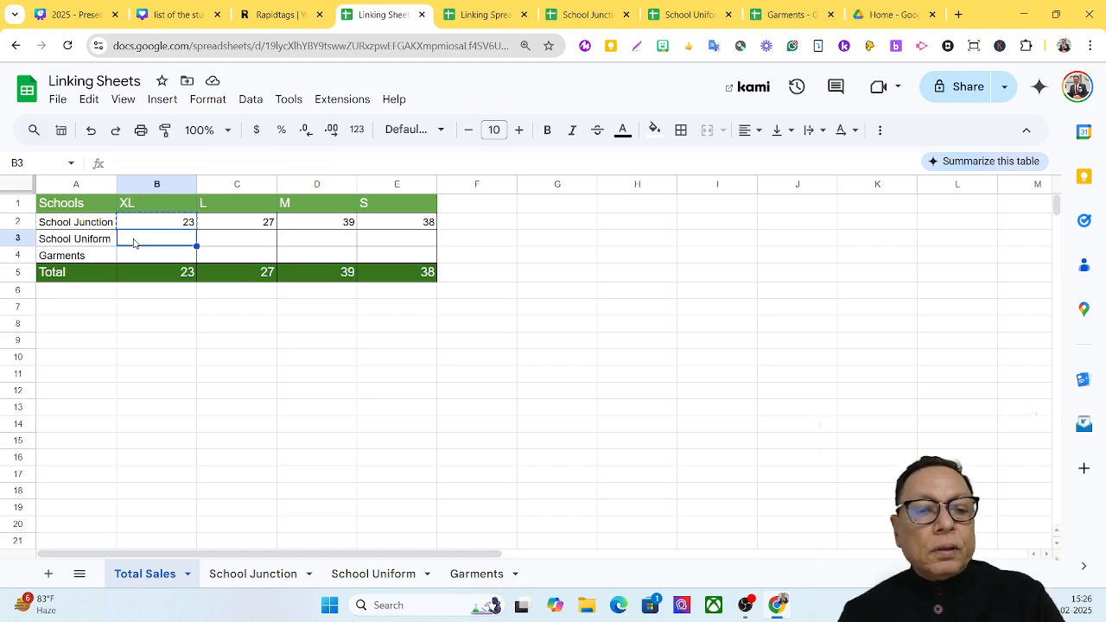
key("ctrl+v")
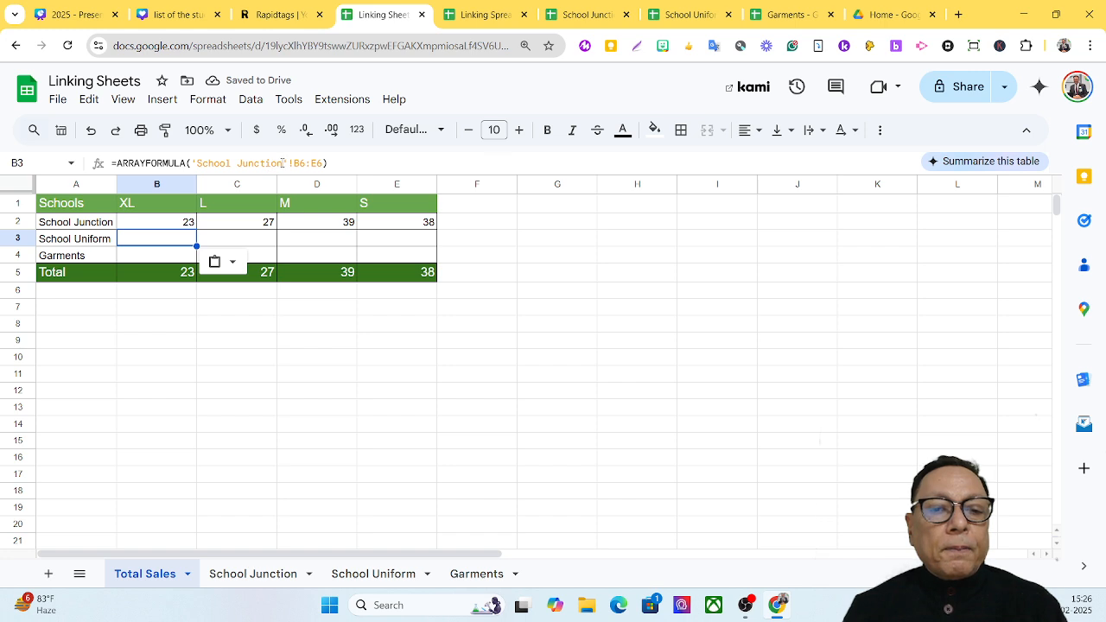
left_click_drag(283, 162, 196, 162)
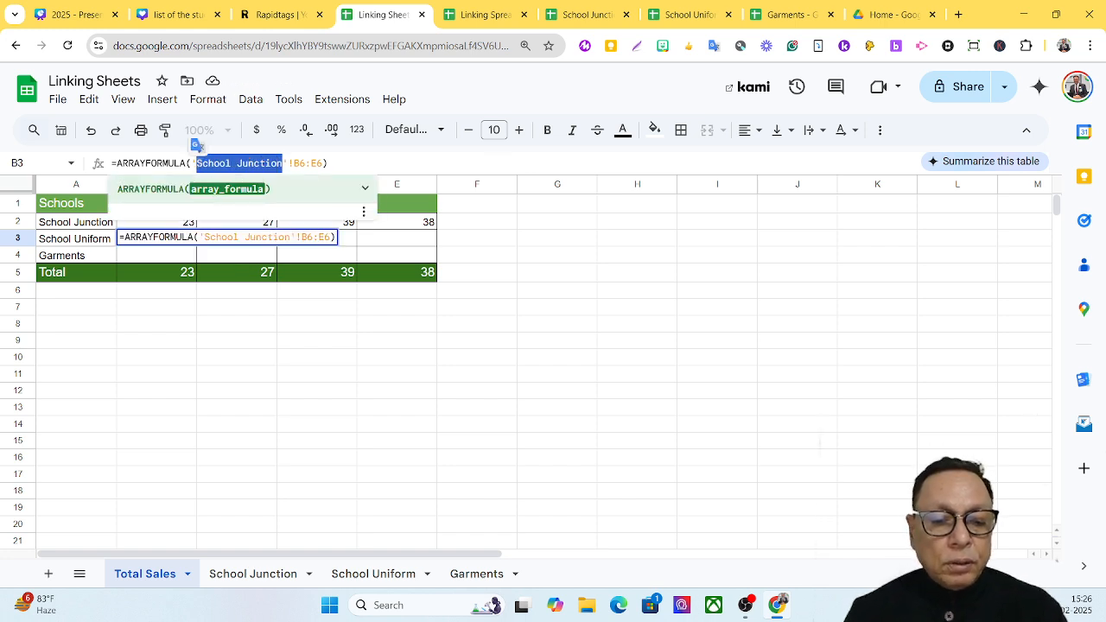
type("School")
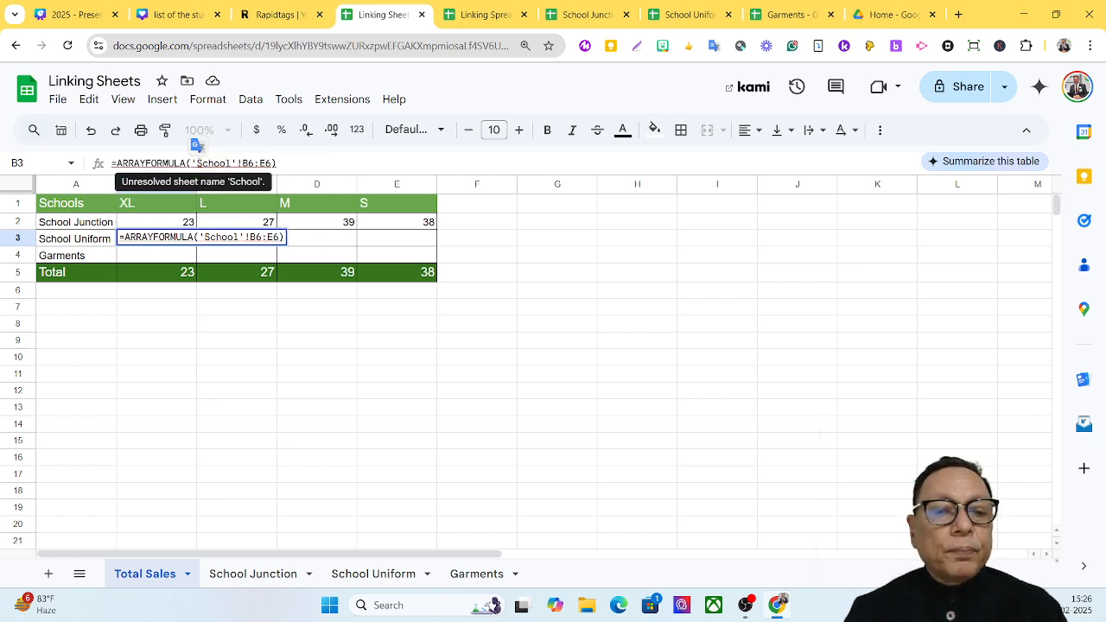
type(" Uniform")
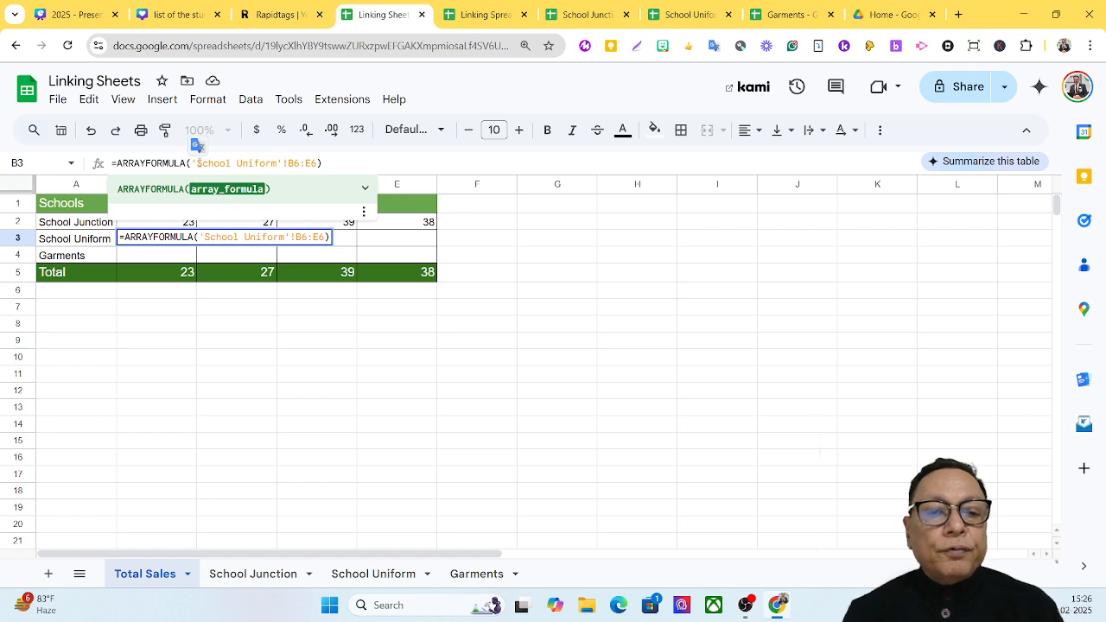
Change the cell range in the B3 School Uniform formula to b25:E5.
double_click(293, 164)
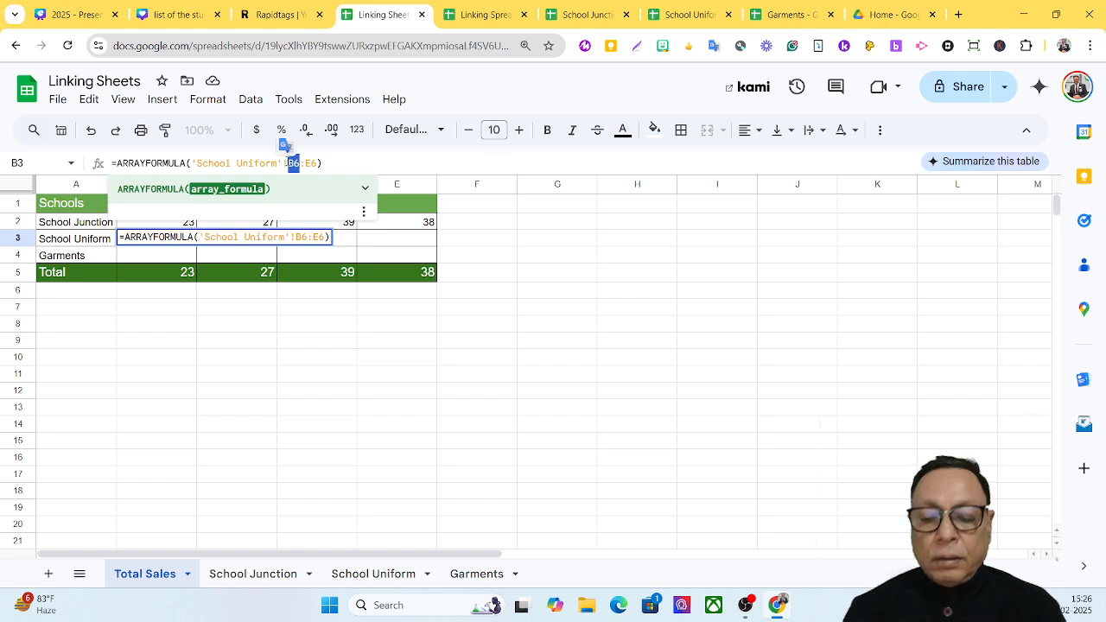
type("b2")
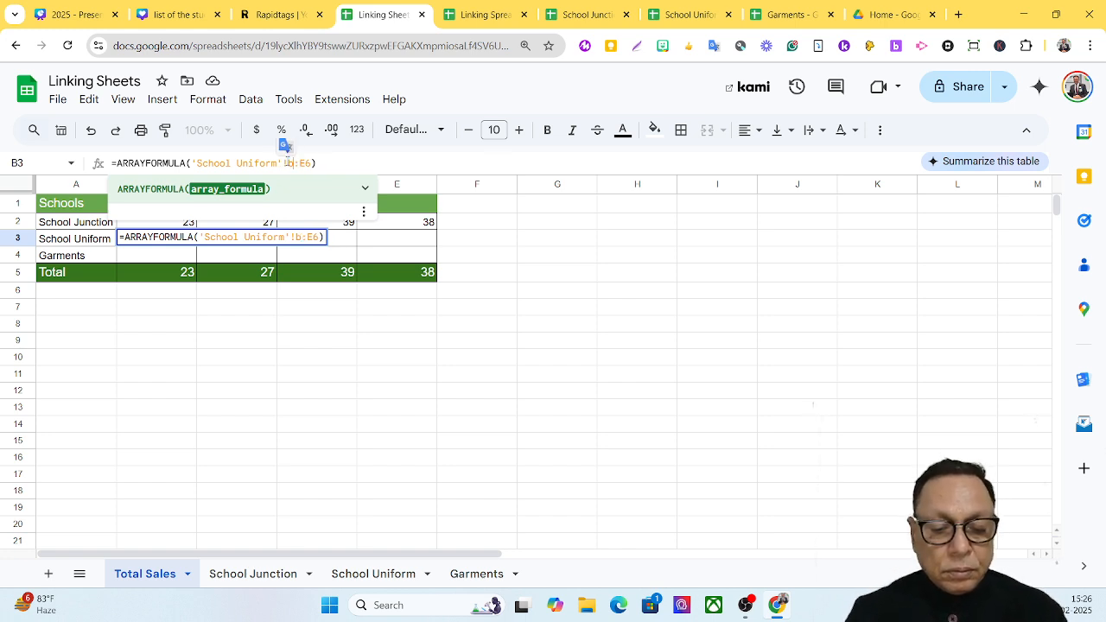
type(":")
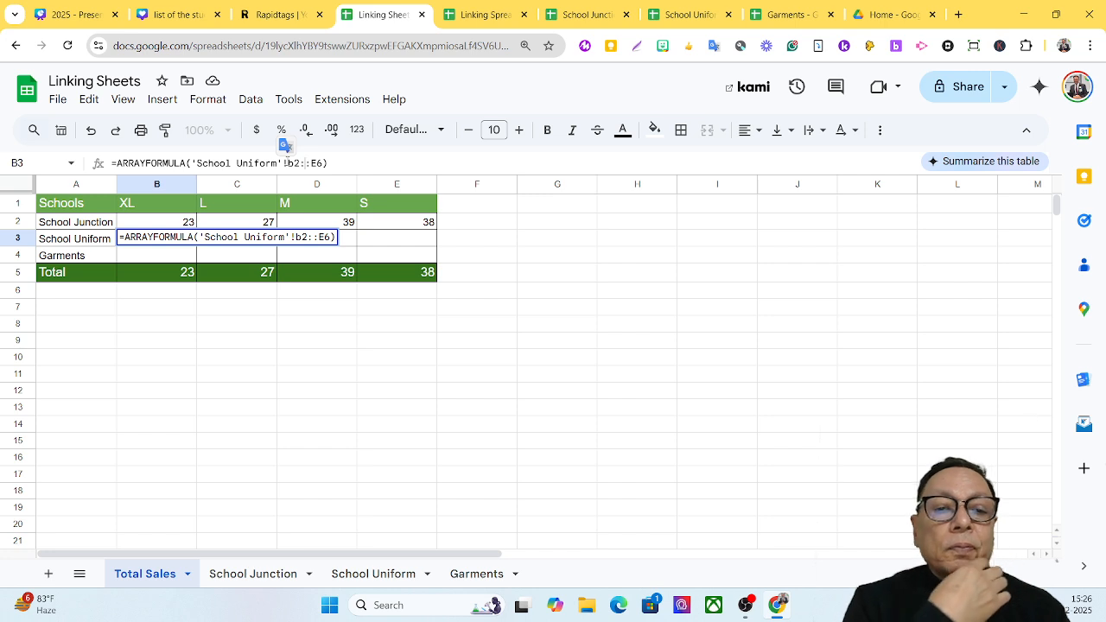
key("BackSpace")
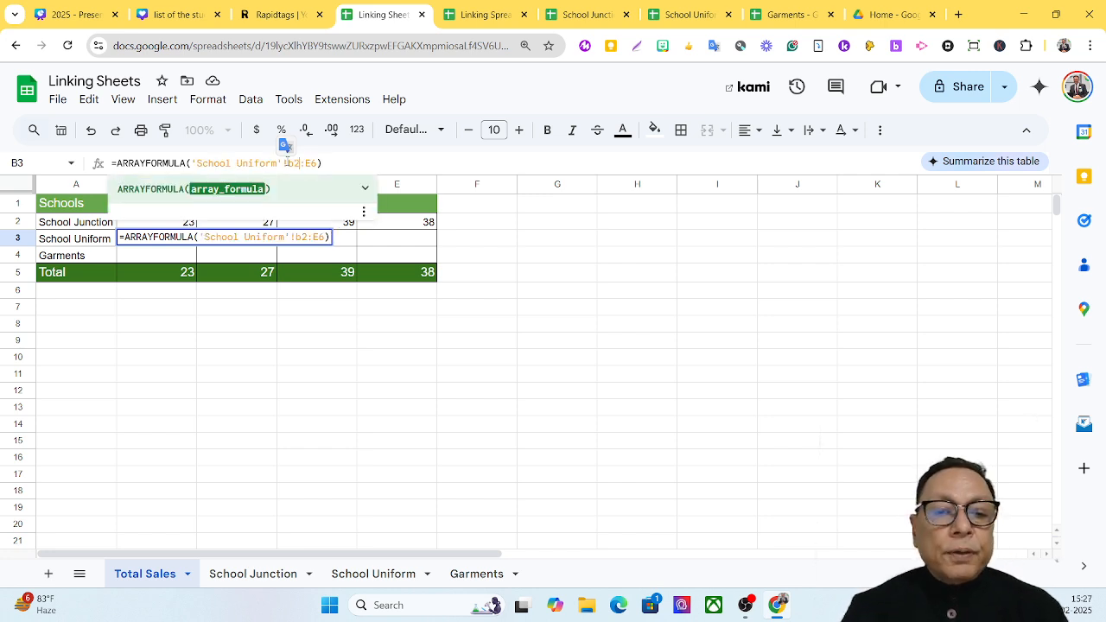
type("5")
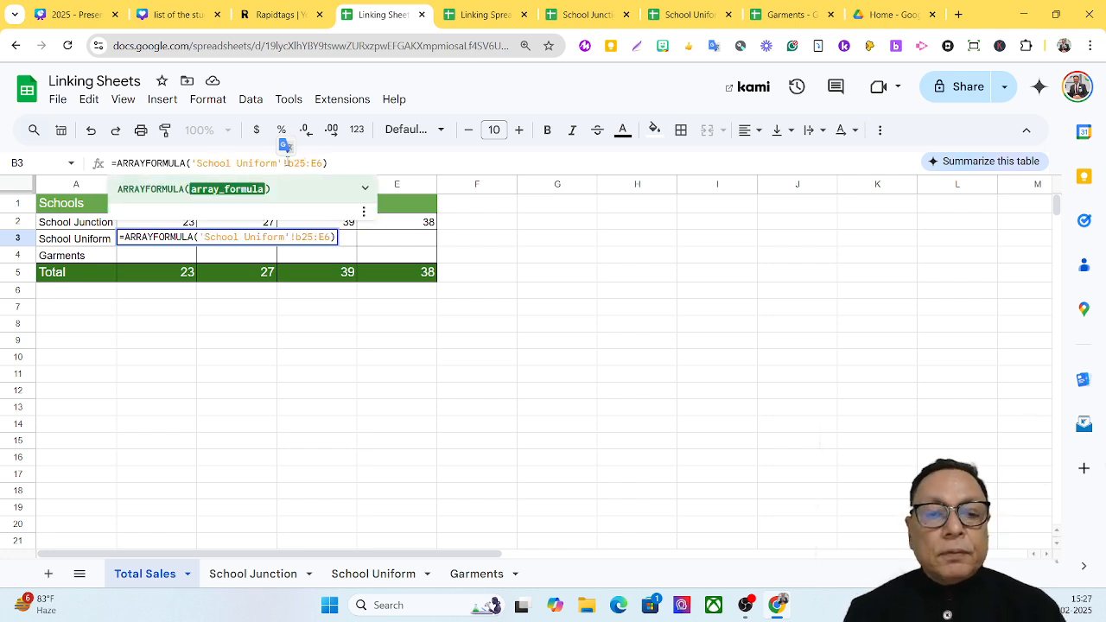
key("BackSpace")
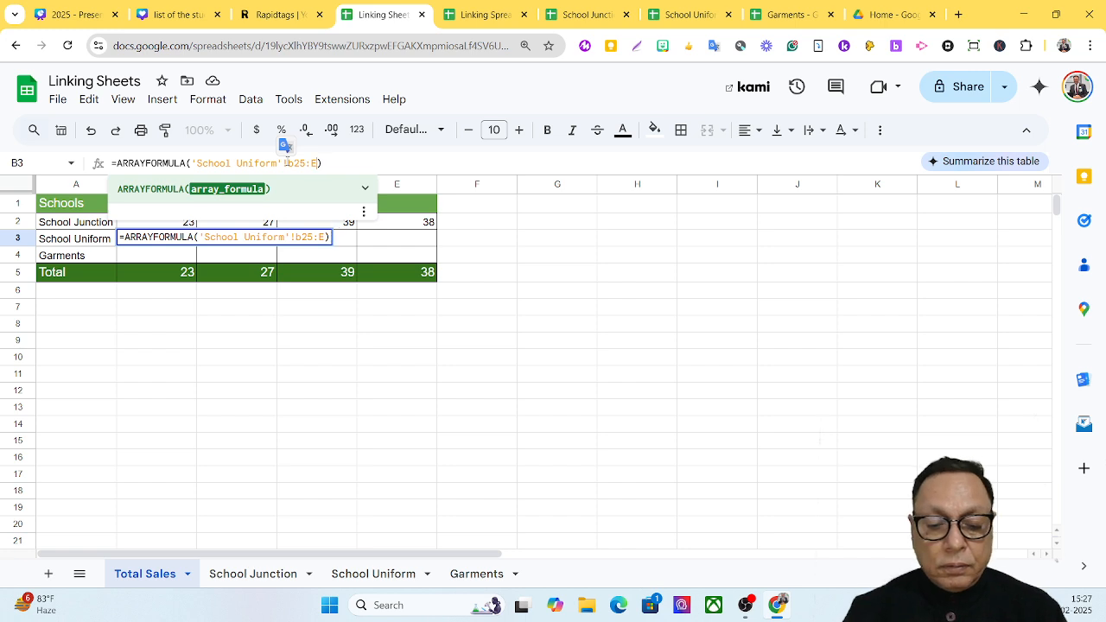
type("5")
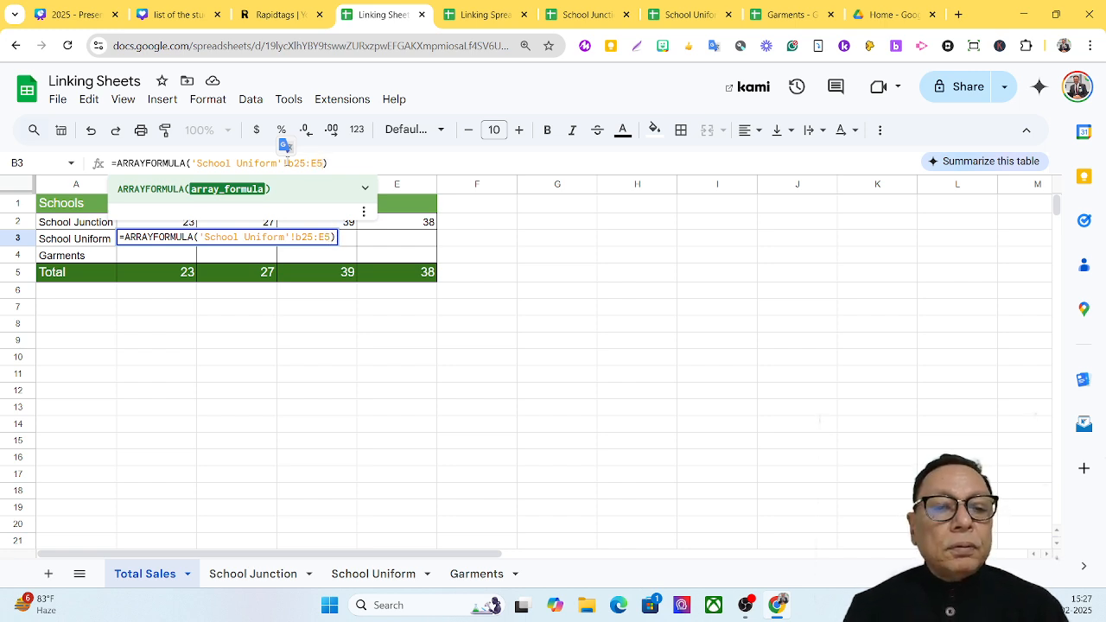
key("Return")
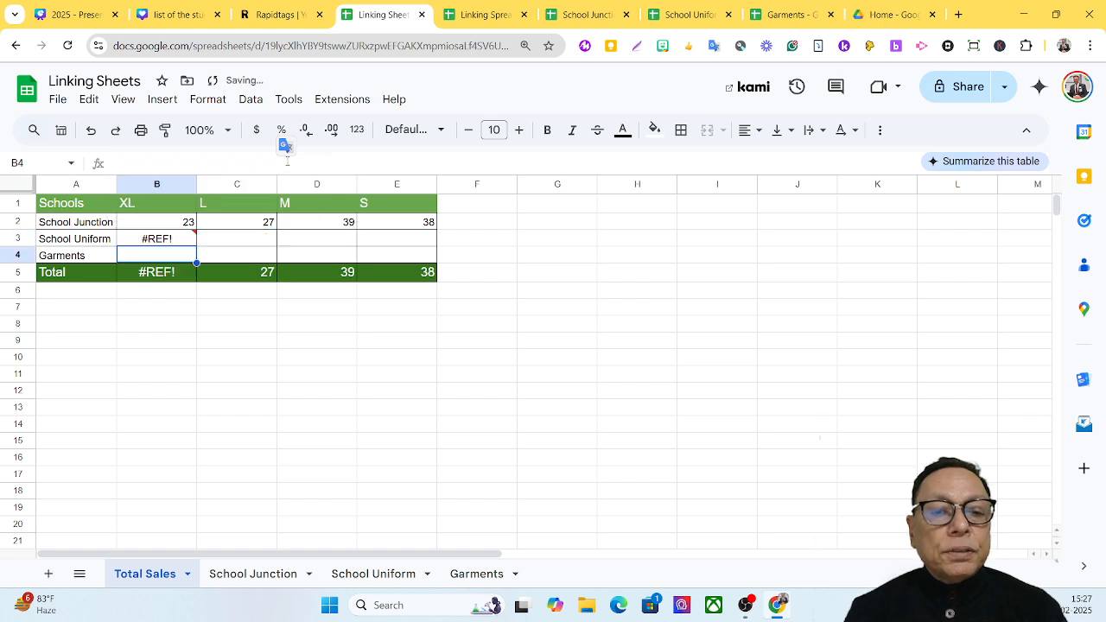
Correct the range in the B3 formula so it reads =ARRAYFORMULA('School Uniform'!B5:E5).
left_click(173, 245)
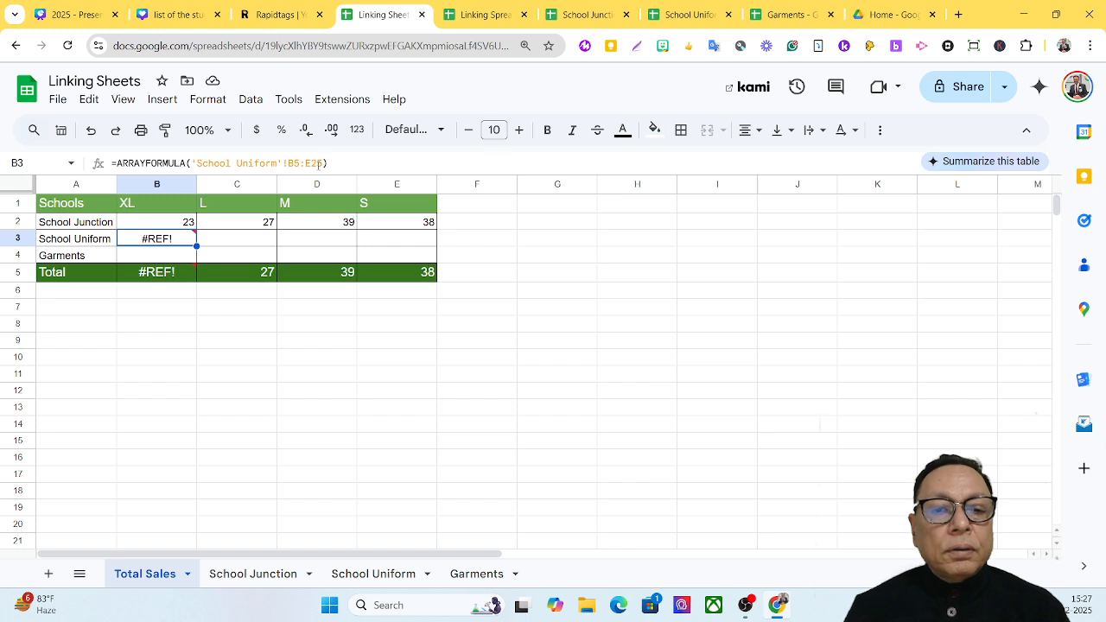
left_click(319, 164)
key("BackSpace")
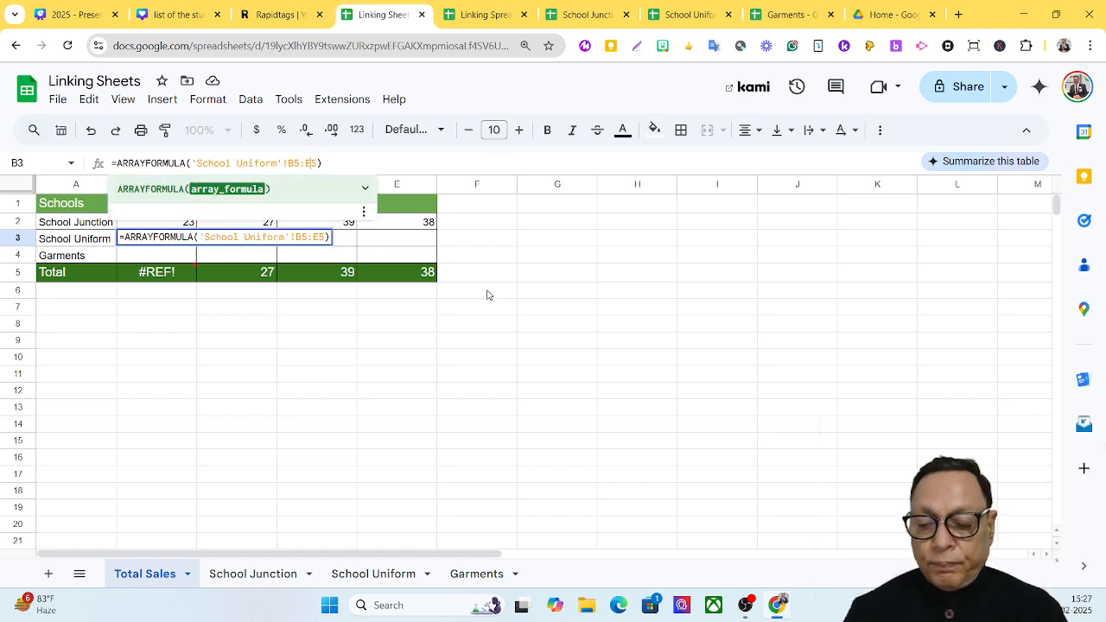
key("Return")
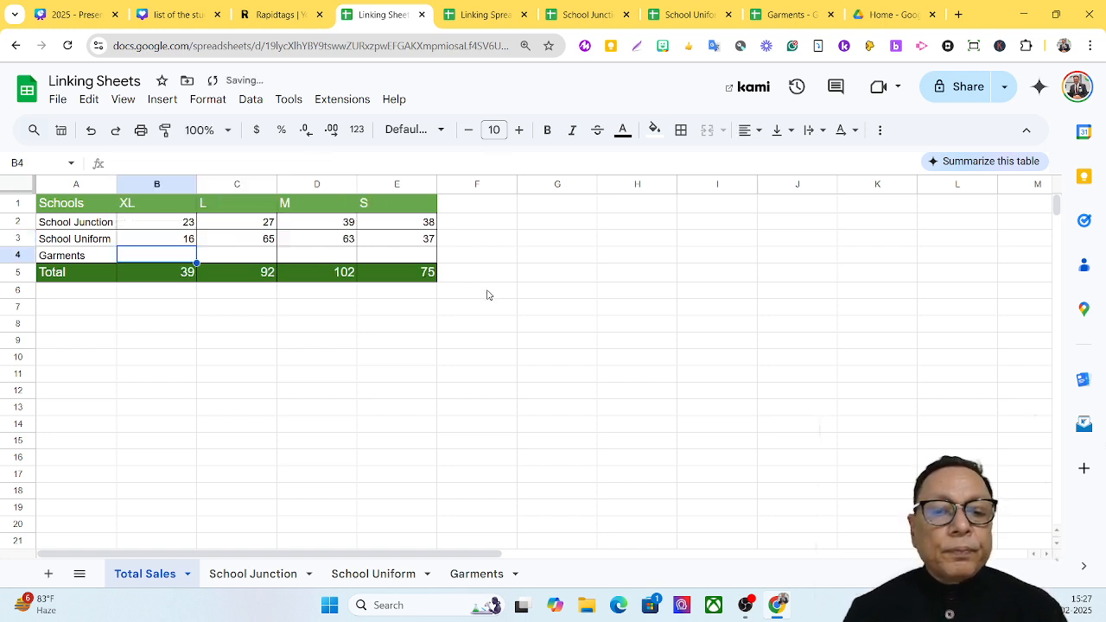
left_click(173, 243)
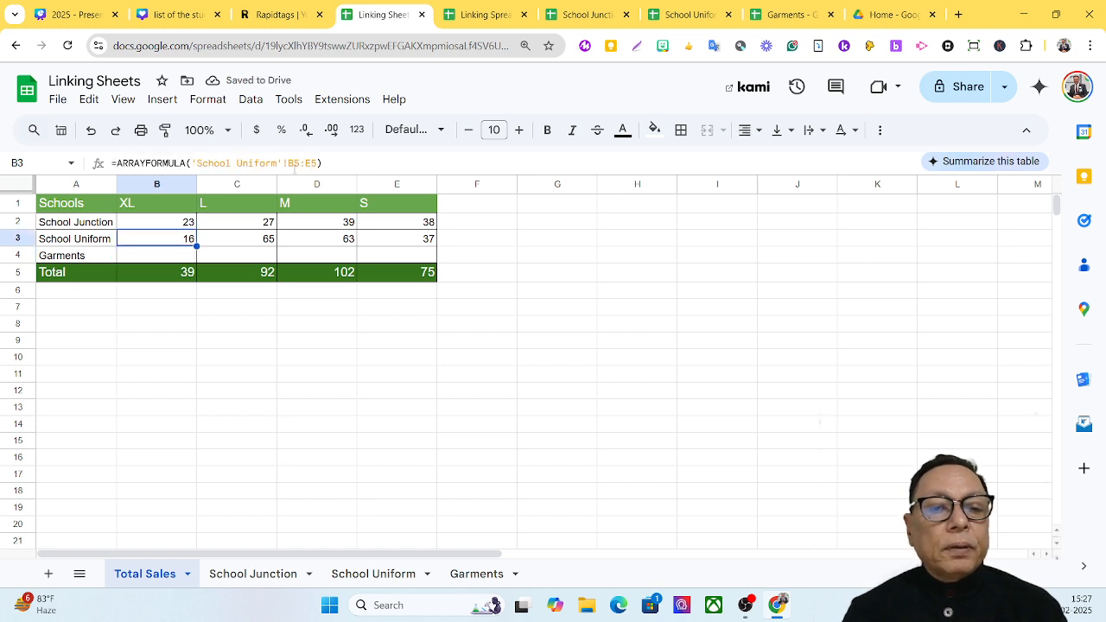
Enter =ARRAYFORMULA(garments!b5:e5) in cell B4 of Total Sales to link the Garments size totals.
left_click(148, 257)
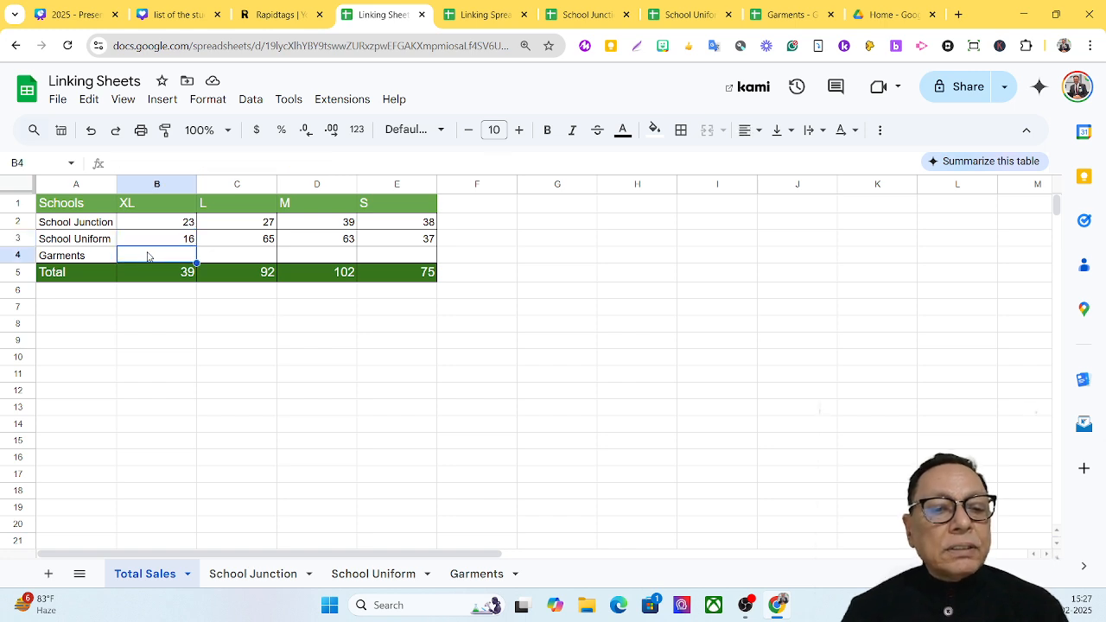
type("=")
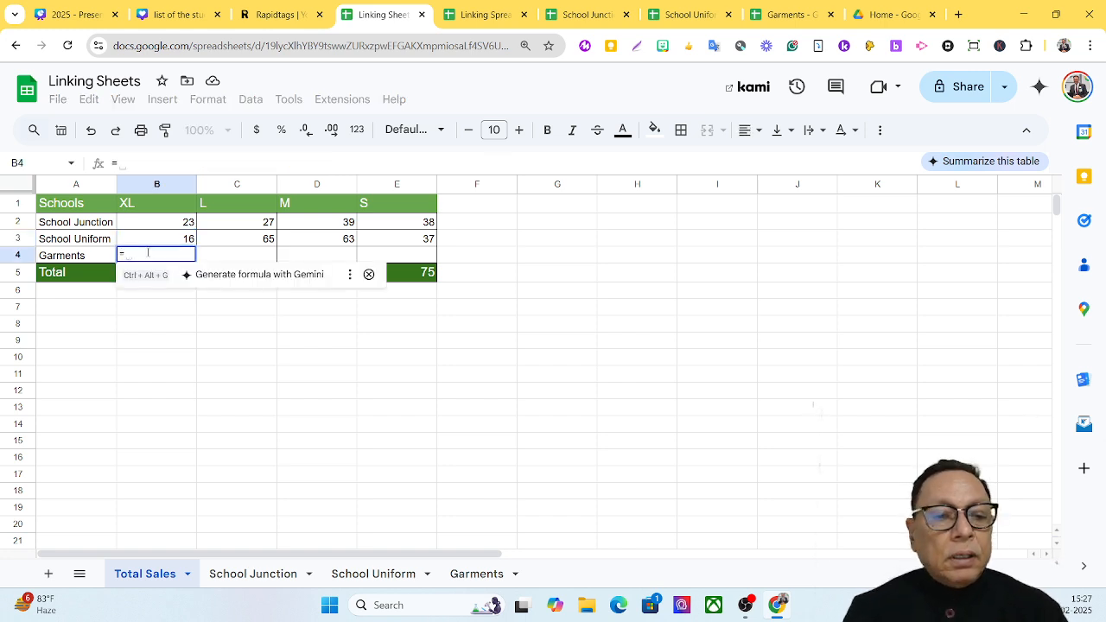
type("arr")
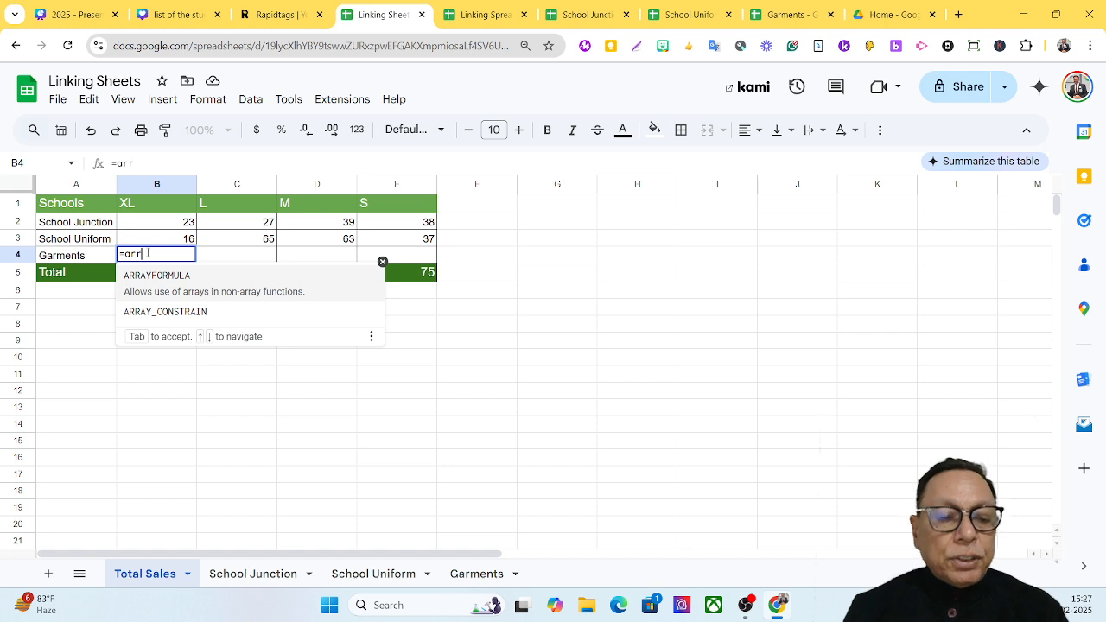
key("Tab")
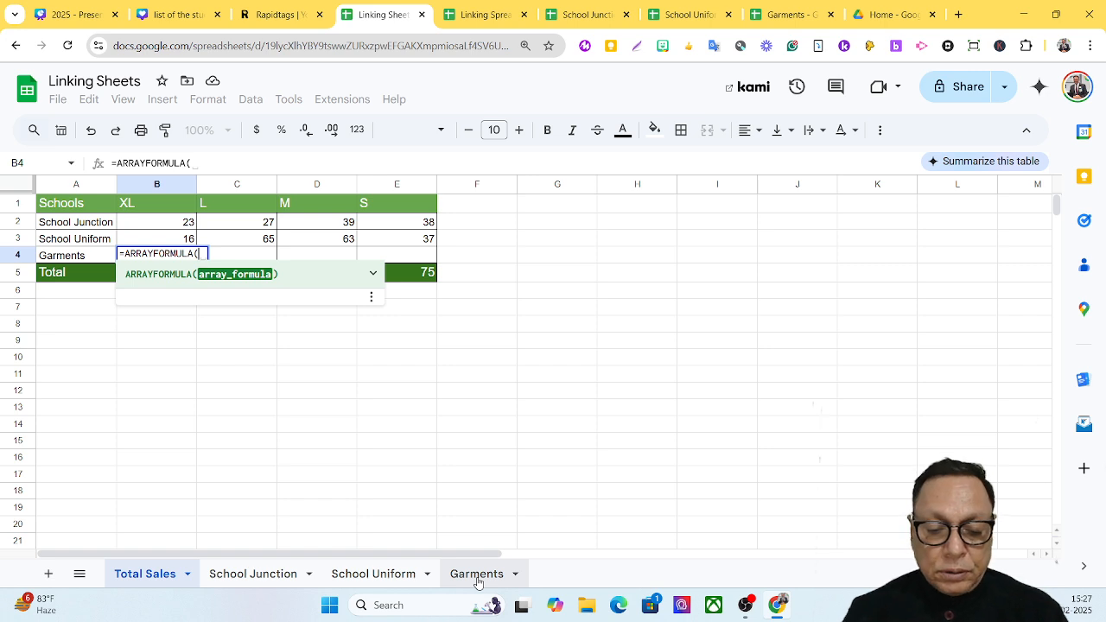
type("garme")
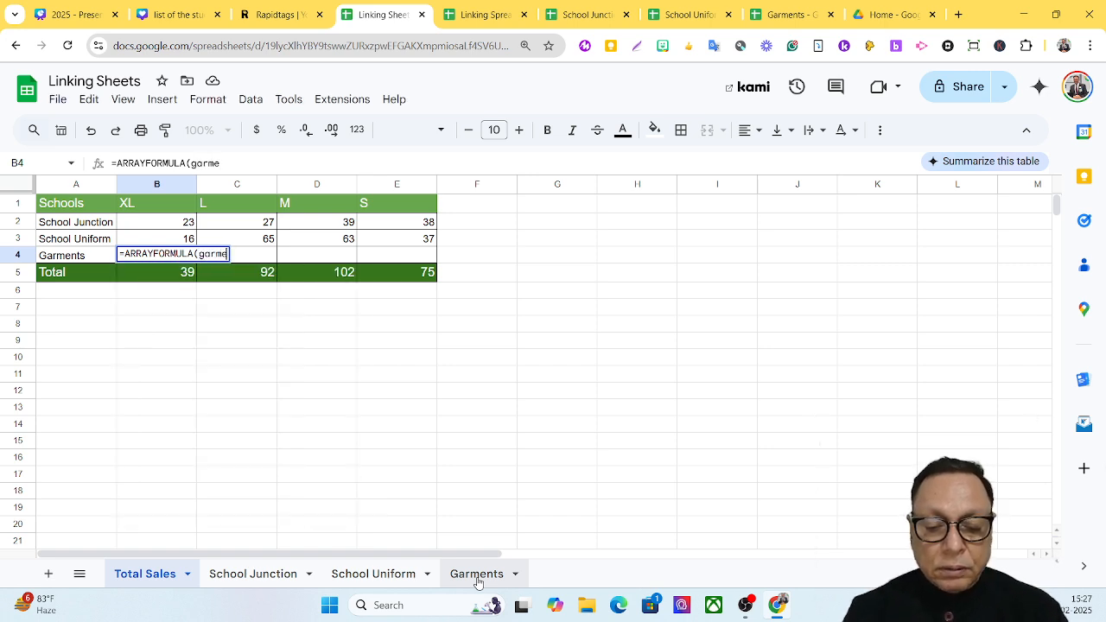
type("nts")
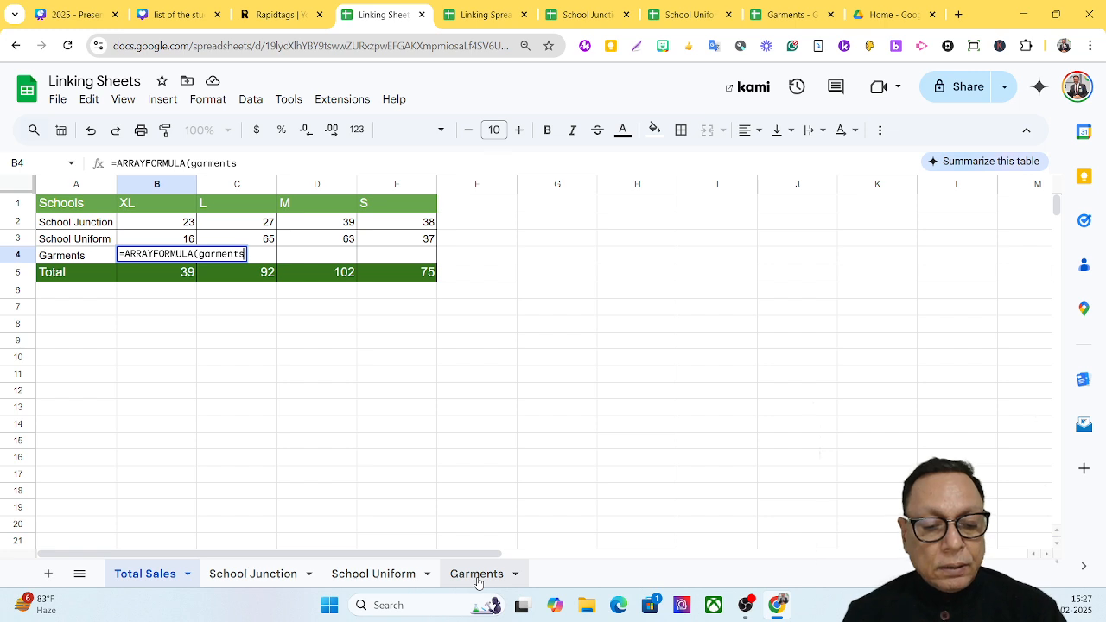
type("!")
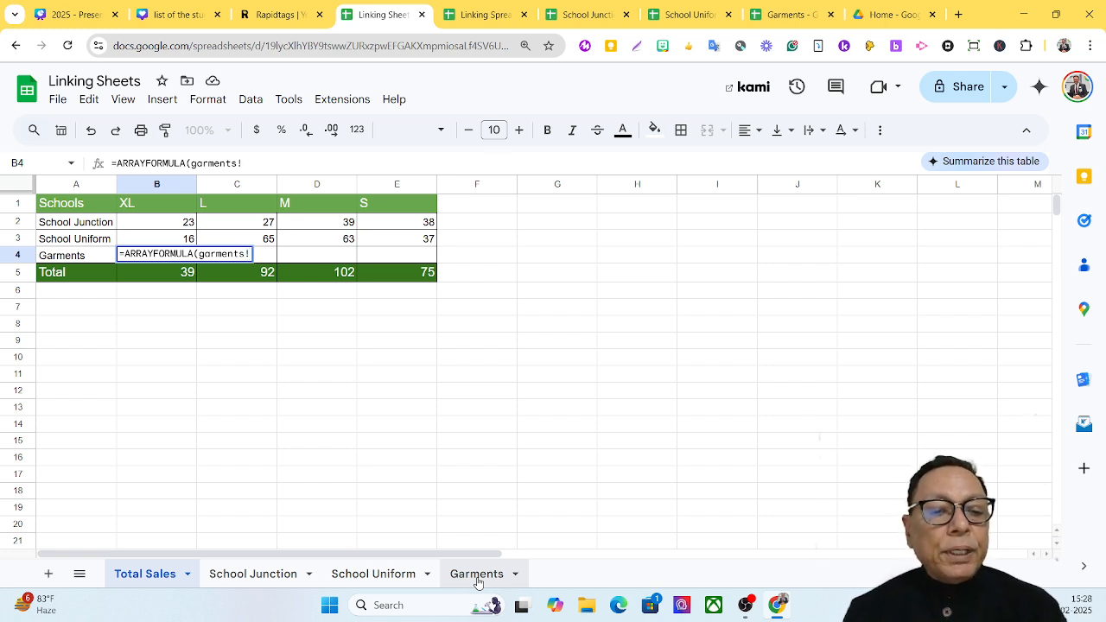
type("b")
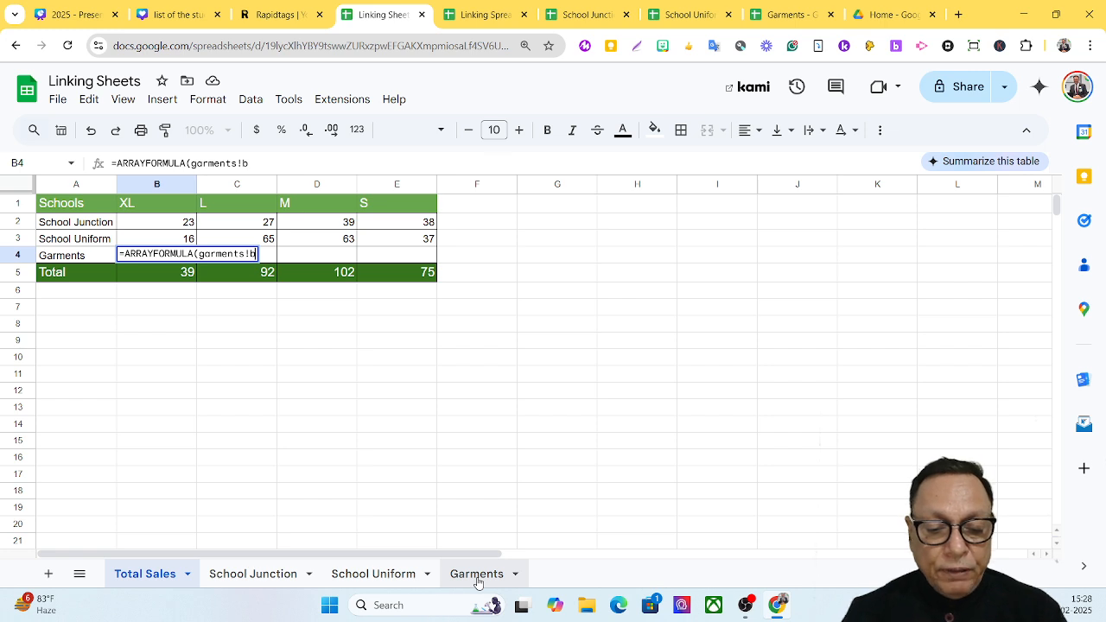
type("5:")
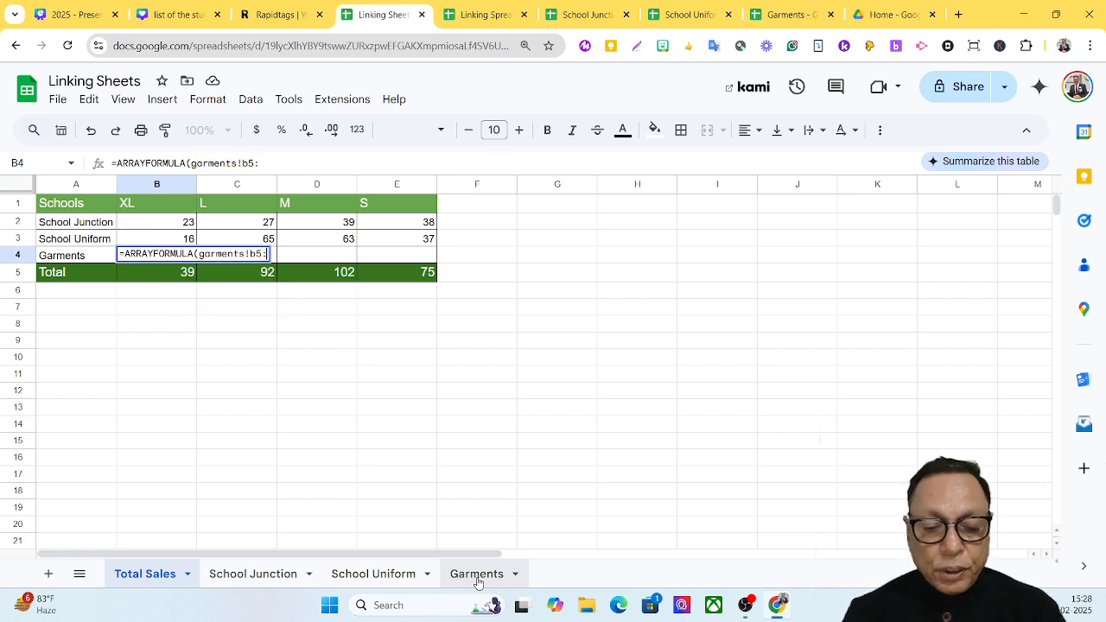
type("e5")
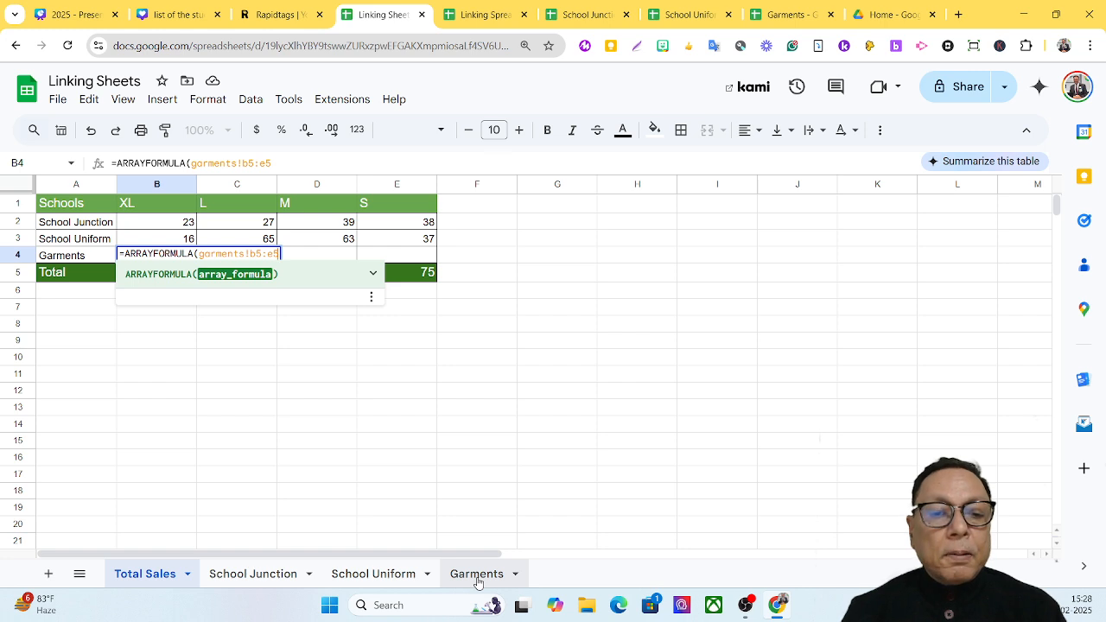
type(")")
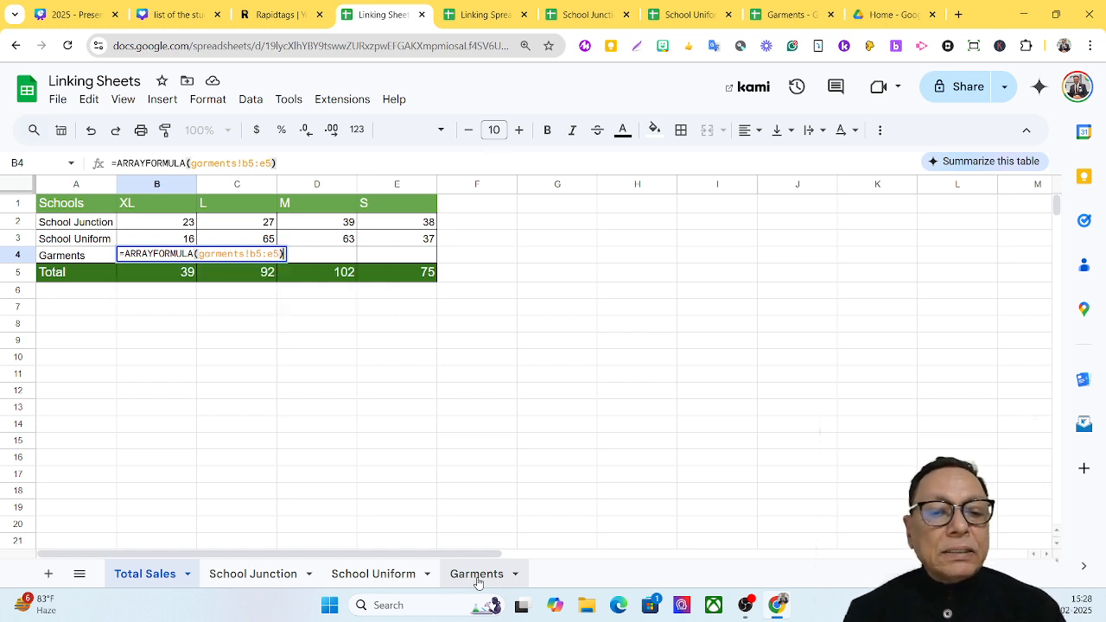
key("Return")
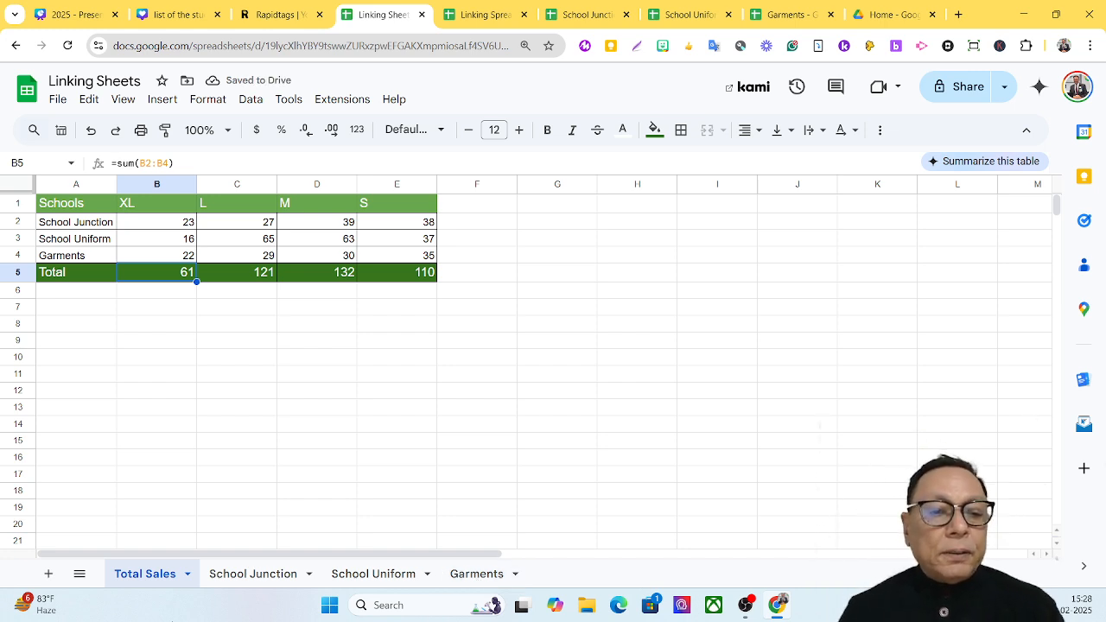
Review the ARRAYFORMULA references in cells B2, B3 and B4 of the Total Sales sheet.
left_click(149, 257)
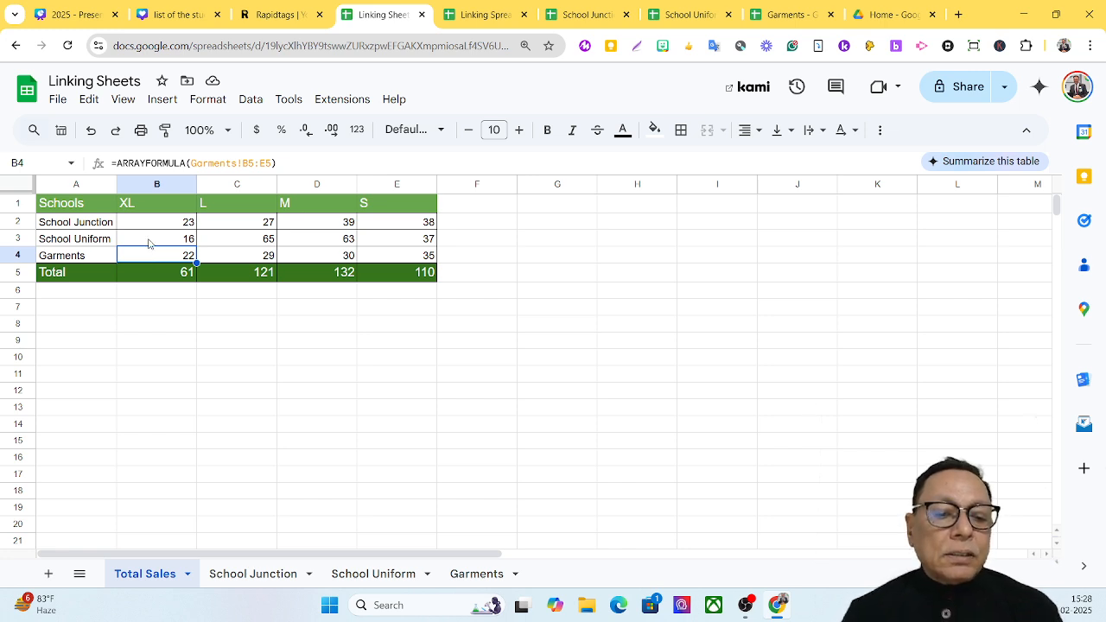
left_click(147, 240)
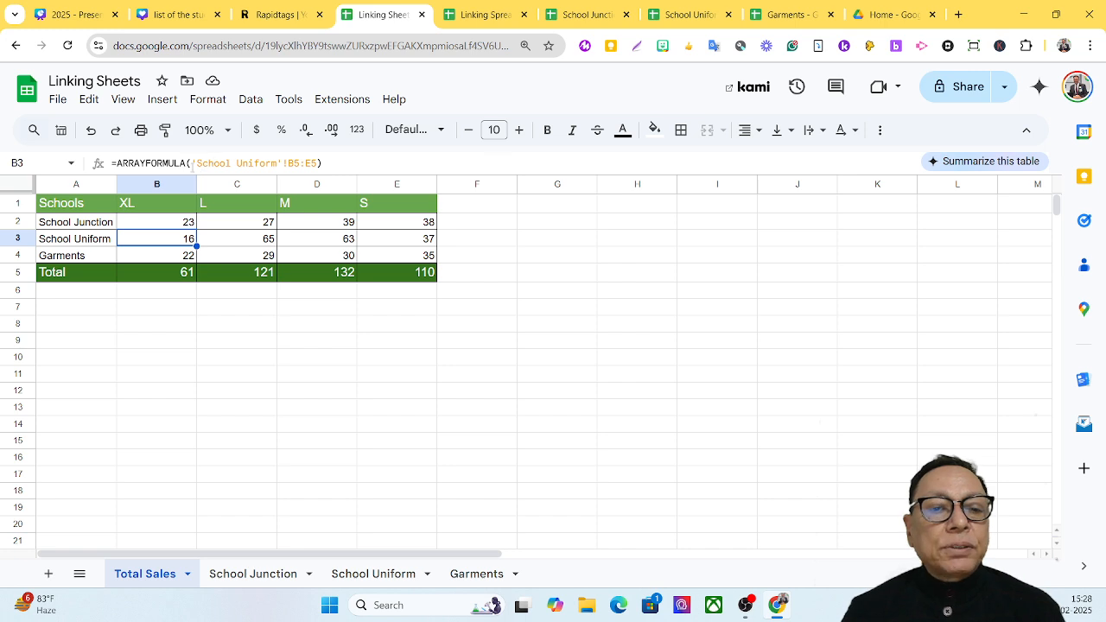
left_click(171, 227)
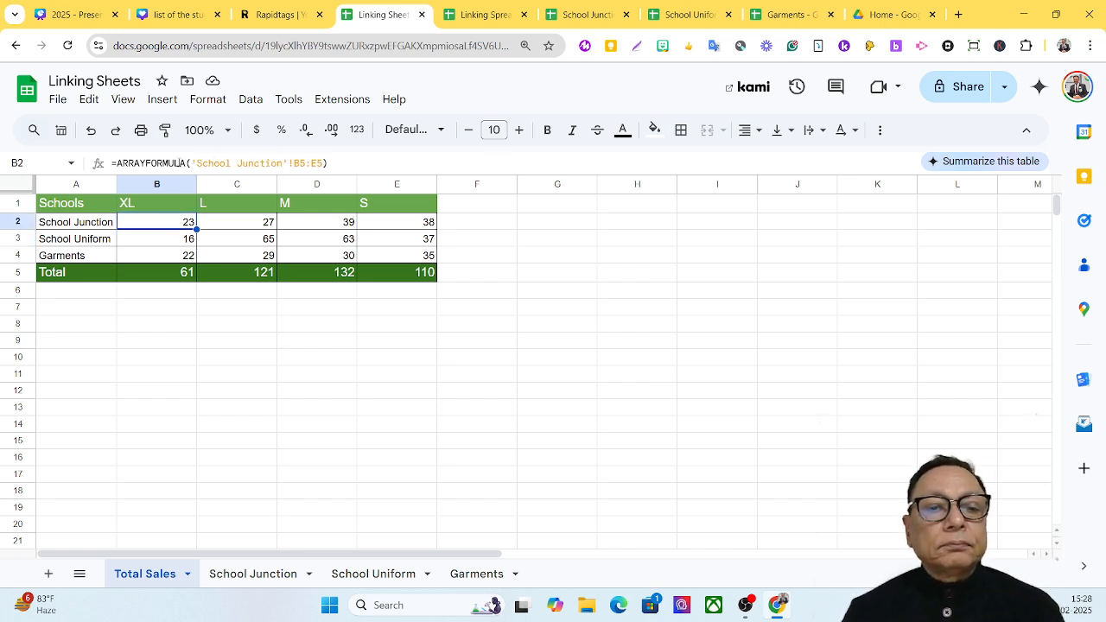
left_click(179, 261)
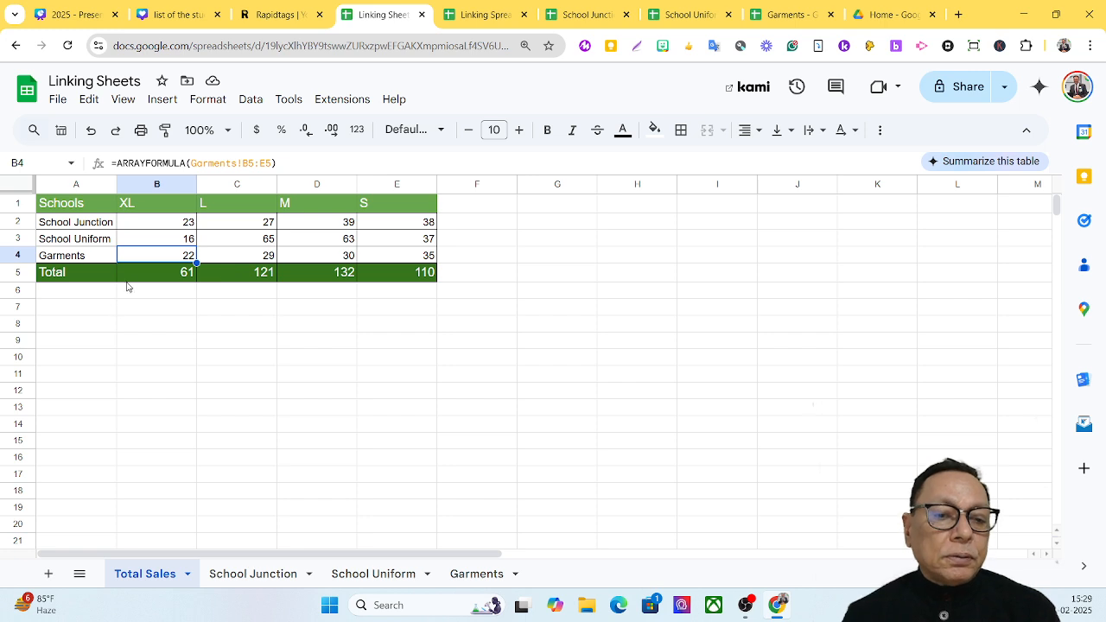
left_click(145, 222)
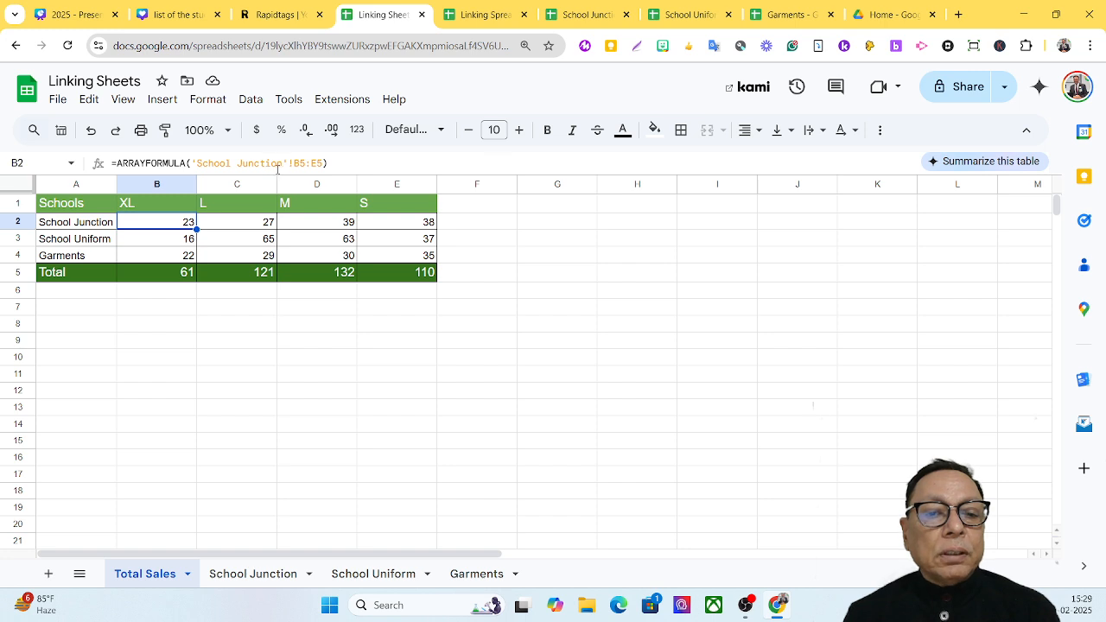
left_click(169, 242)
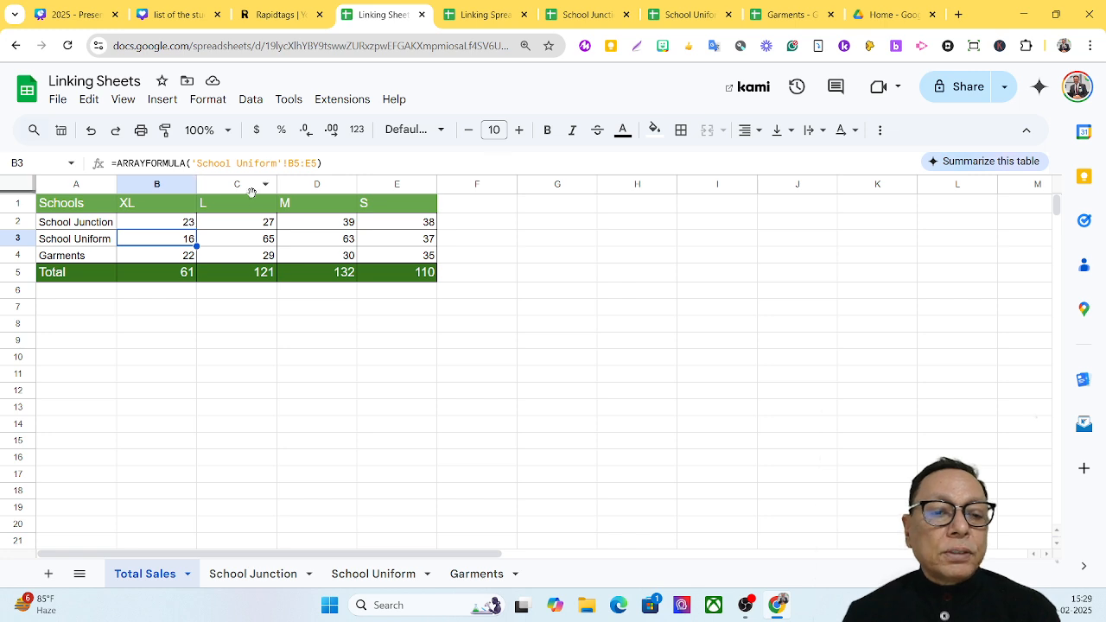
left_click(159, 257)
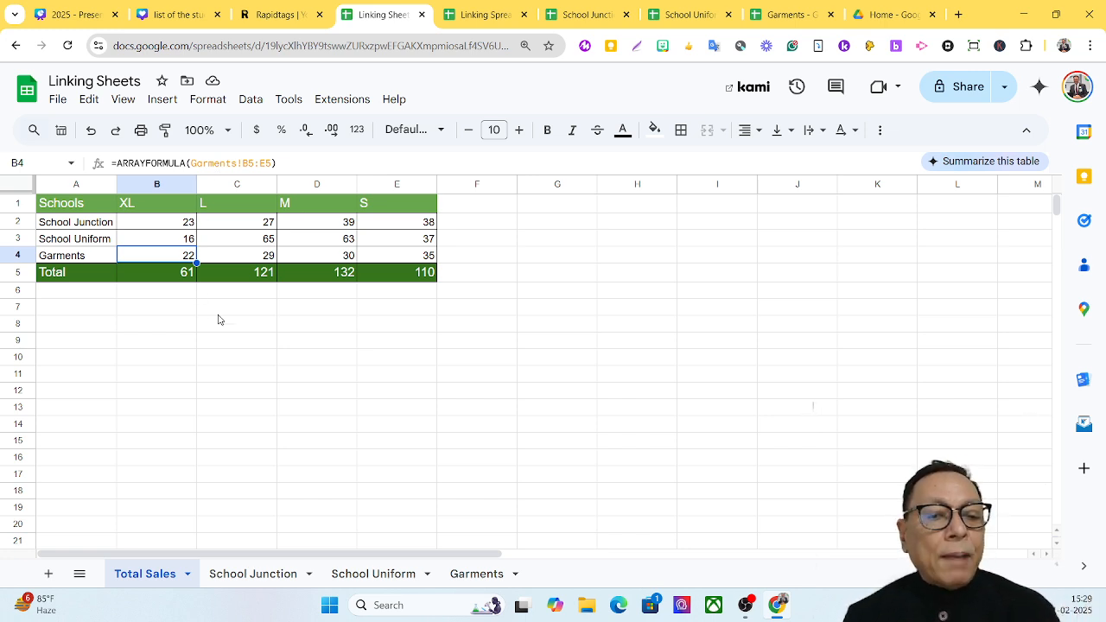
Set the Class 12 XL quantity in the School Junction sheet to 7 and check the linked XL value in Total Sales.
left_click(230, 575)
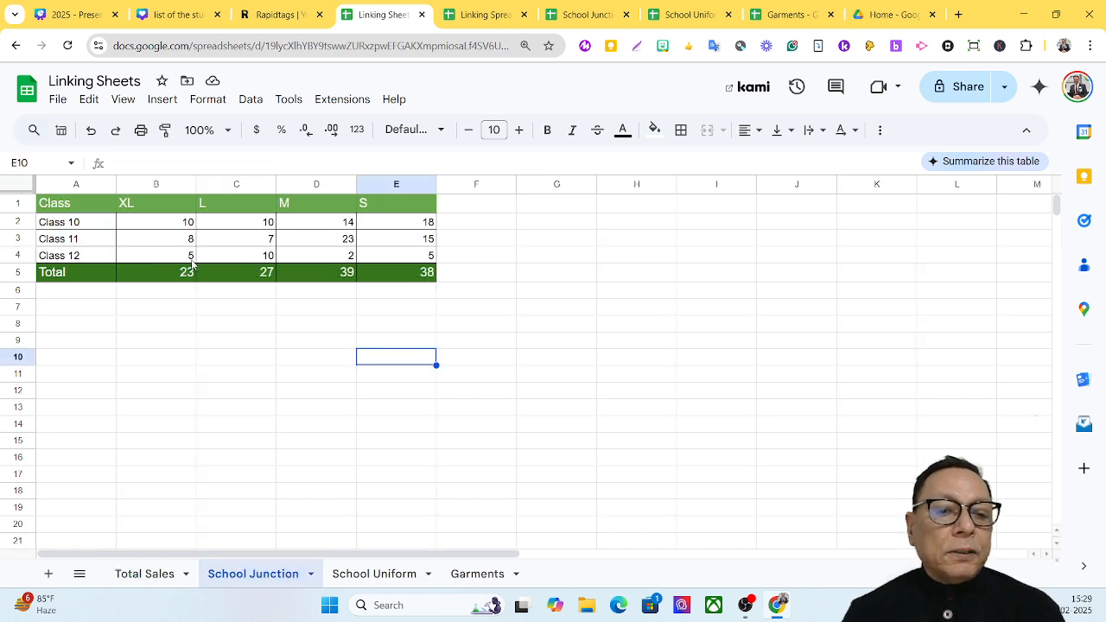
left_click(172, 243)
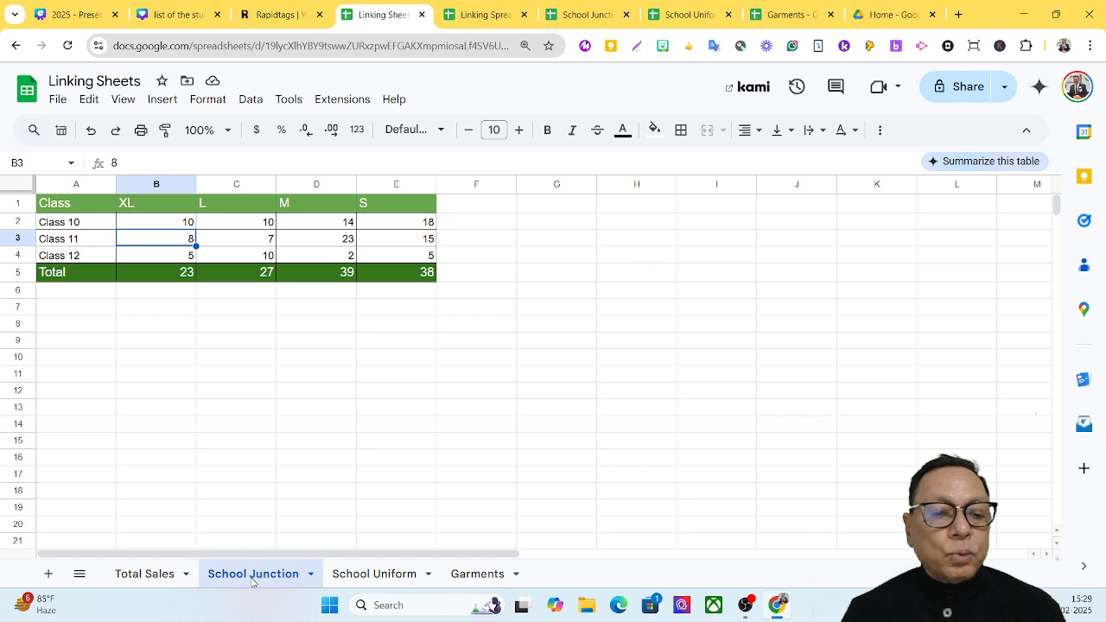
left_click(169, 258)
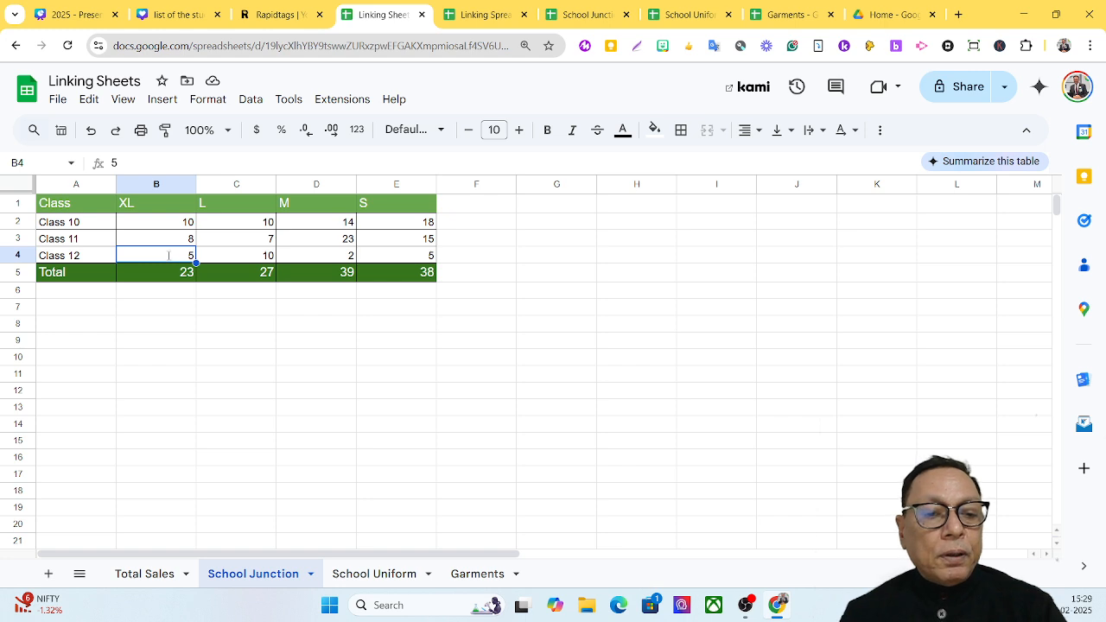
type("7")
key("Return")
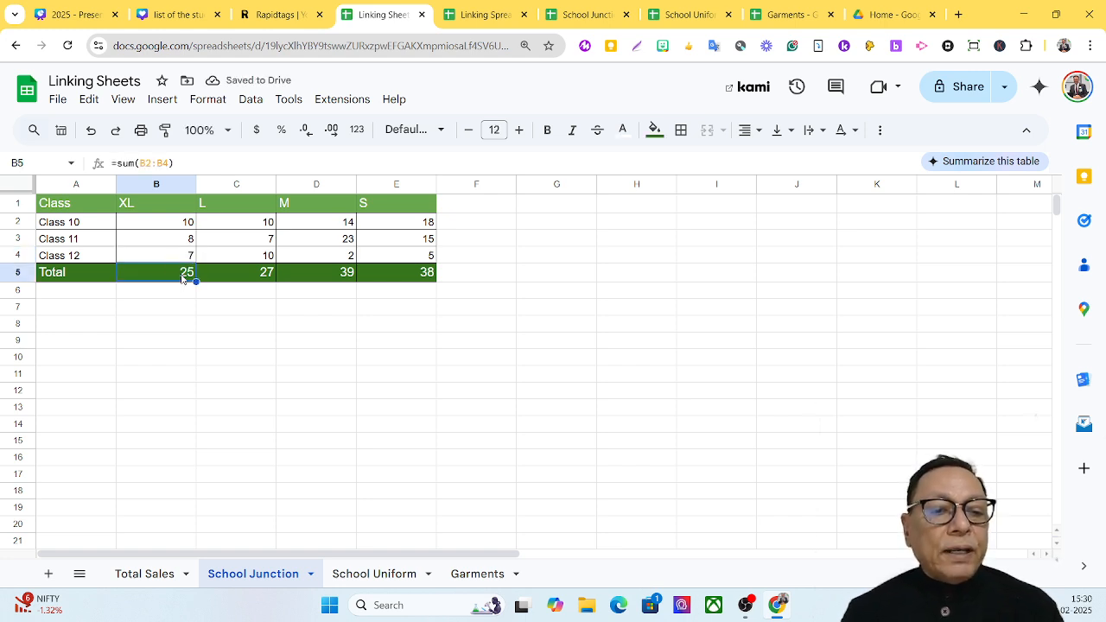
left_click(128, 575)
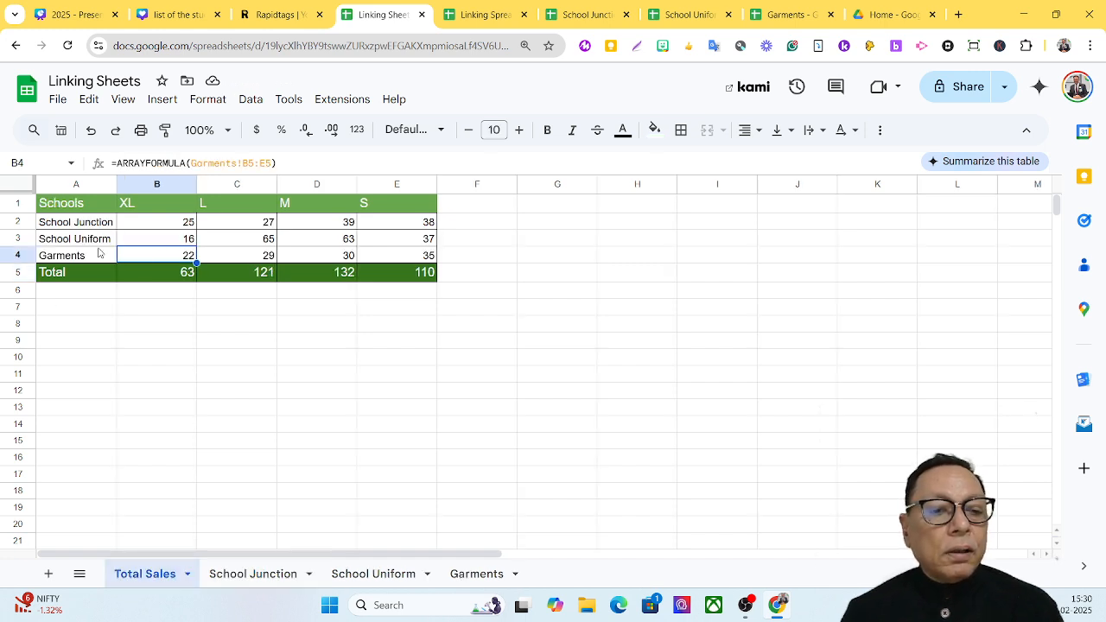
left_click(182, 224)
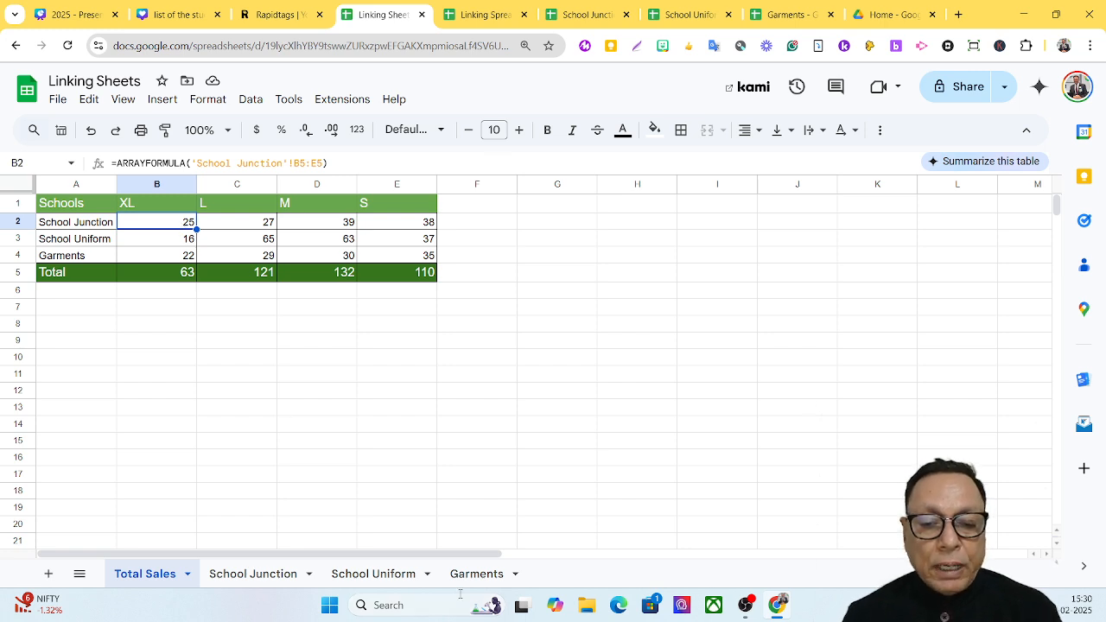
Set the Class 11 S quantity in the Garments sheet to 10 and check the linked S value in Total Sales.
left_click(477, 574)
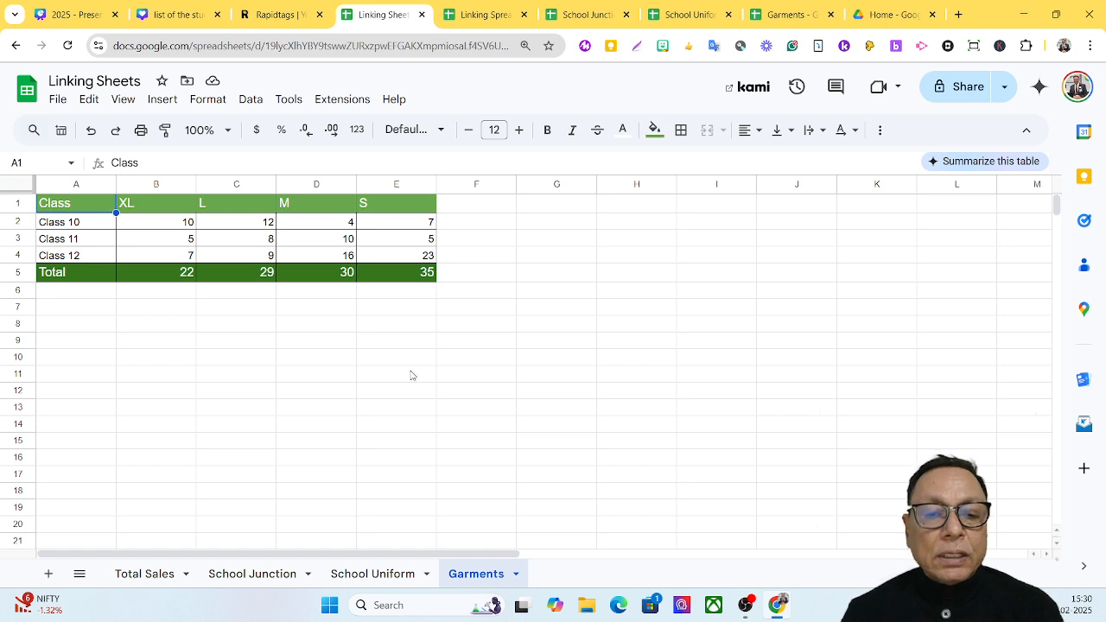
left_click(410, 243)
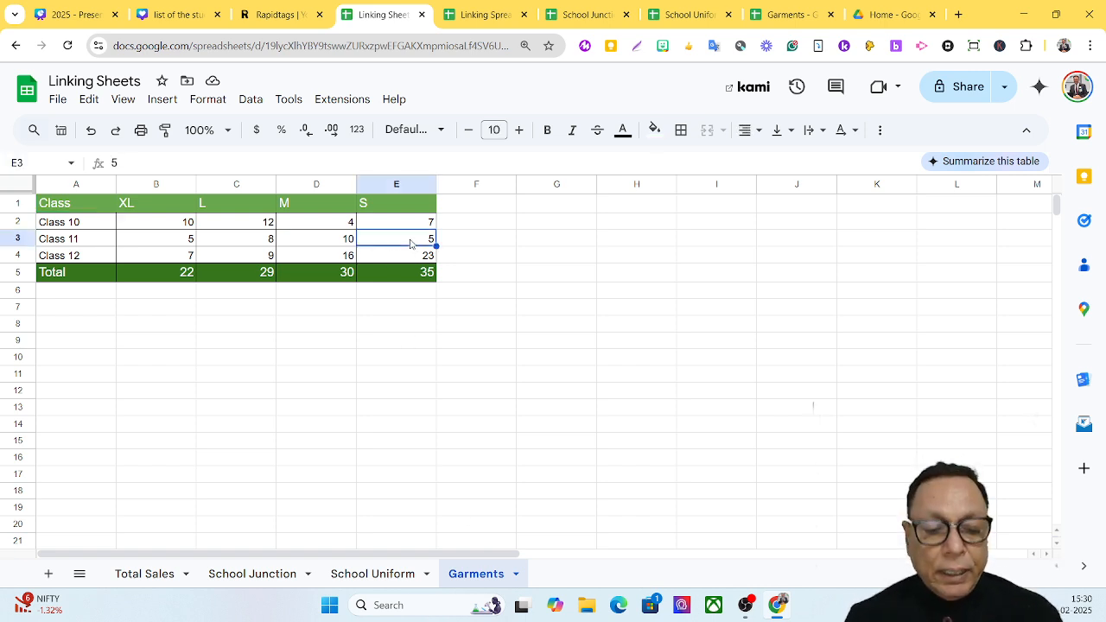
type("1")
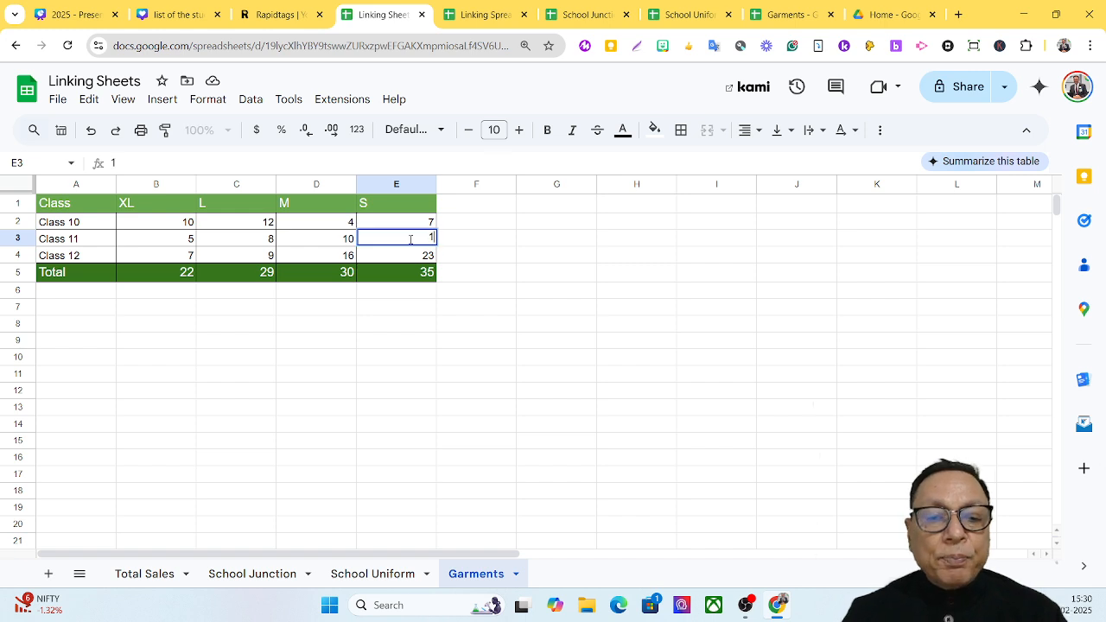
type("0")
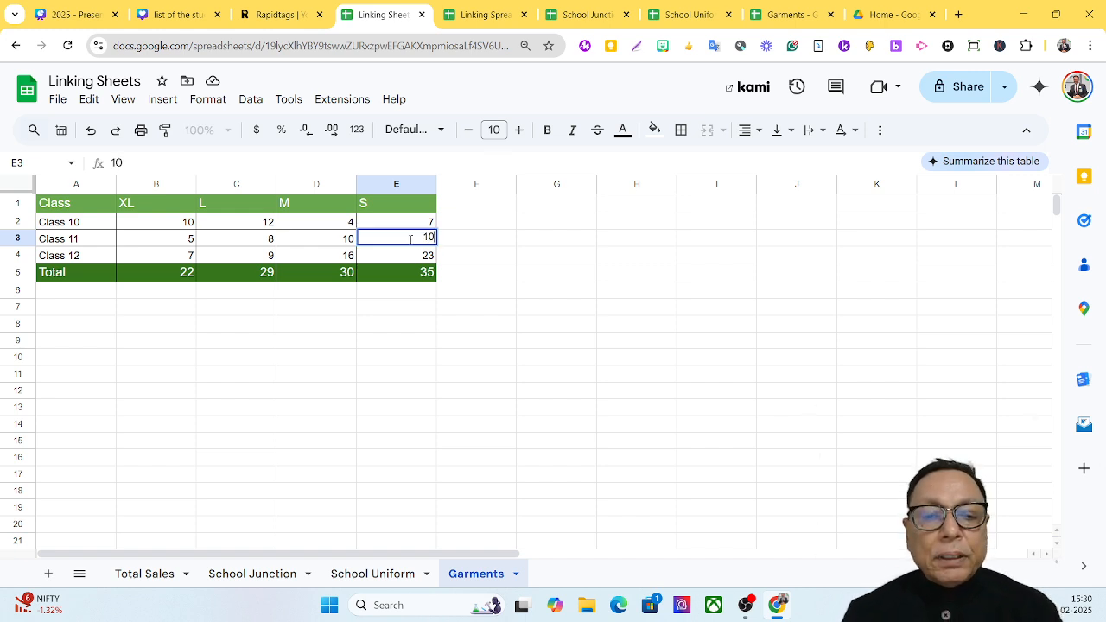
key("Return")
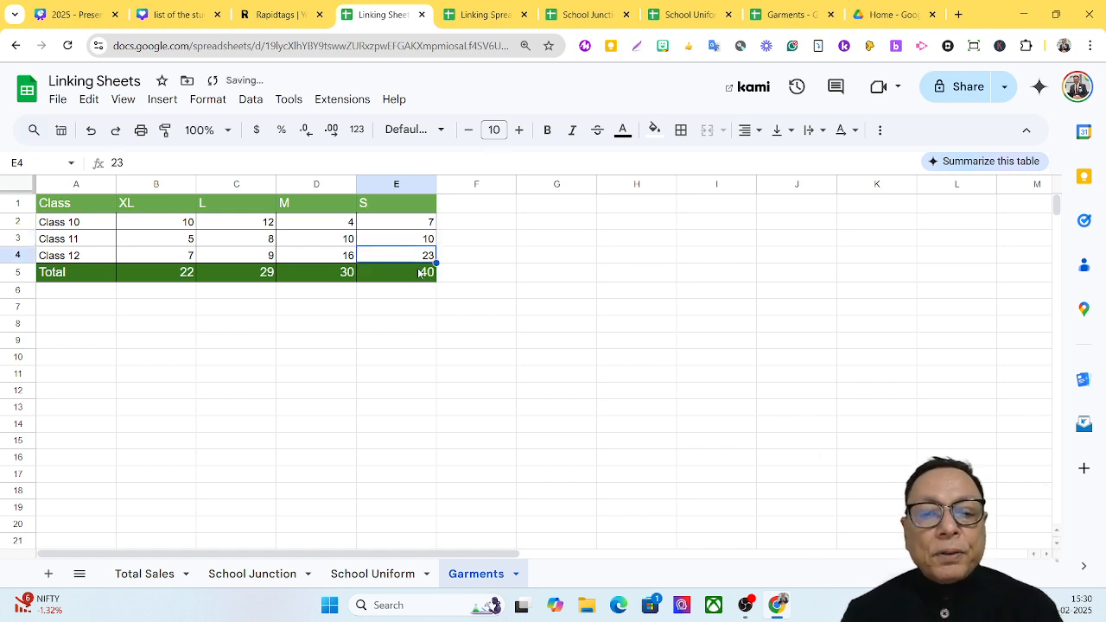
left_click(144, 577)
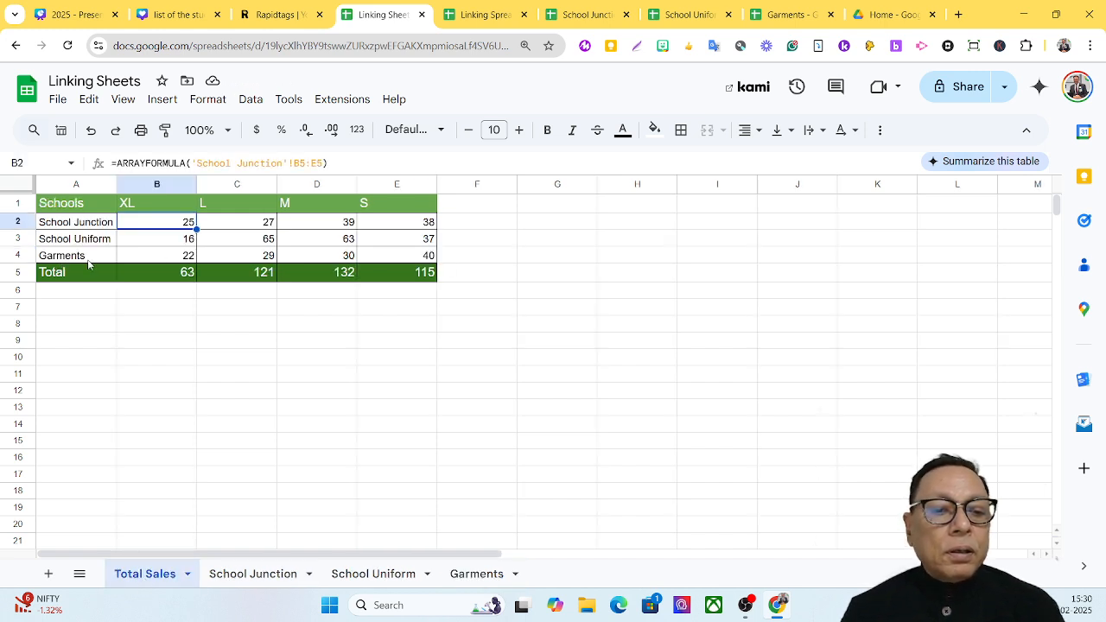
left_click(432, 257)
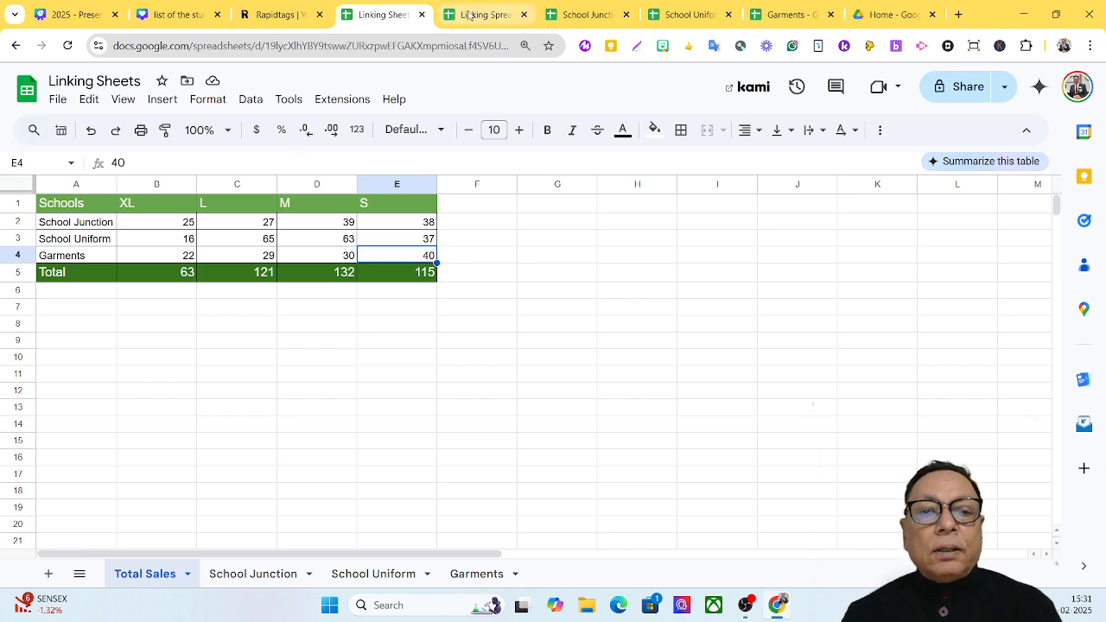
Look through the School Junction, School Uniform and Garments sheets of the workbook.
left_click(248, 577)
left_click(406, 575)
left_click(477, 575)
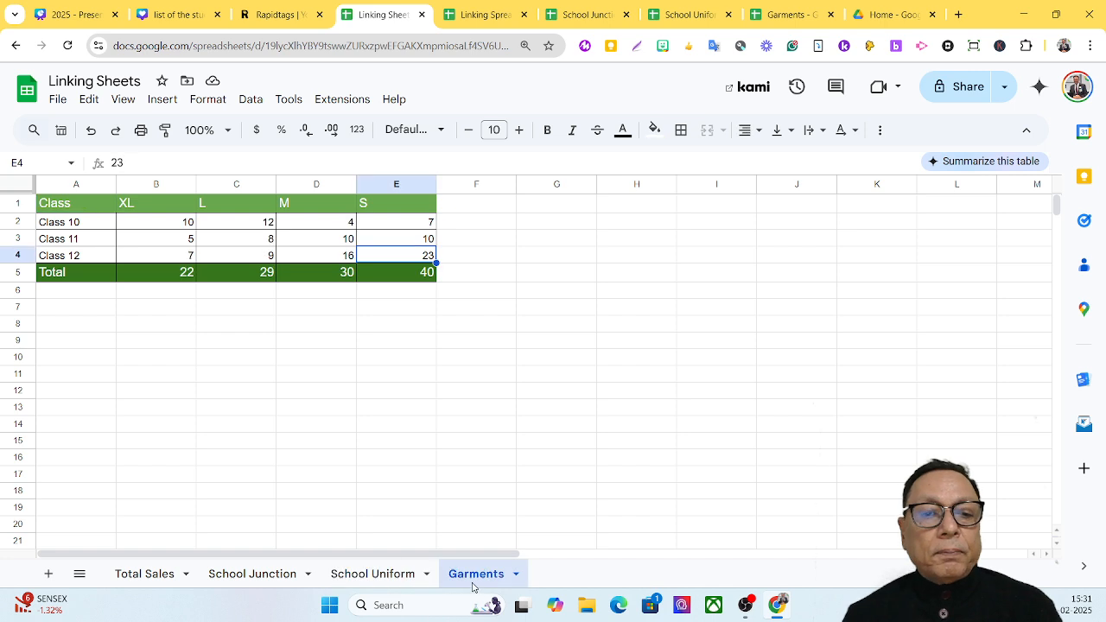
Close the Linking Sheets file and switch to the separate School Junction spreadsheet.
left_click(422, 16)
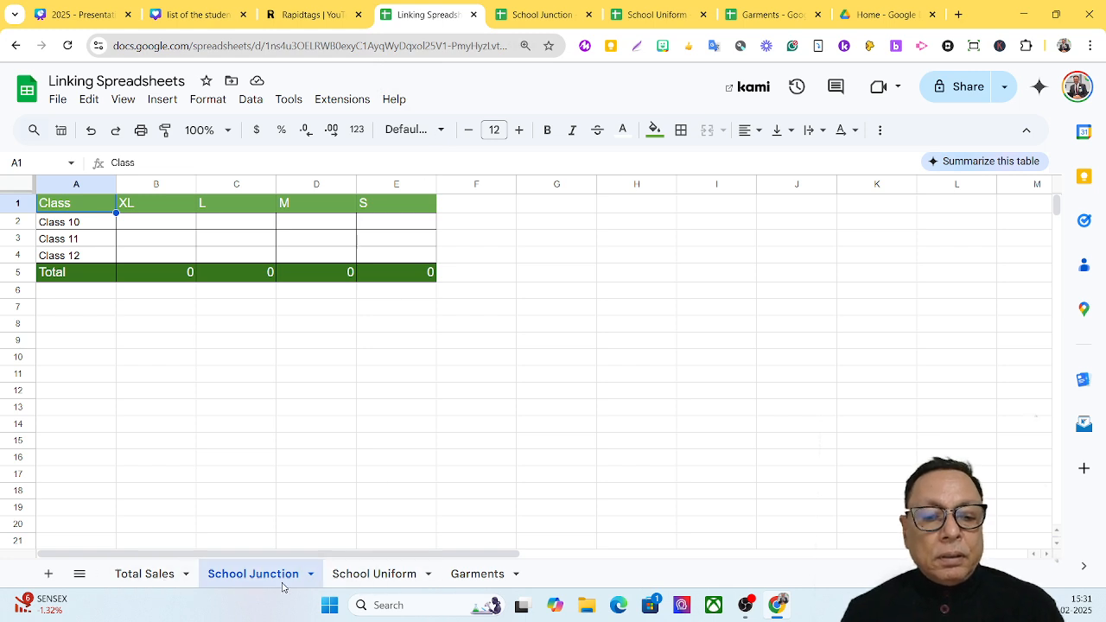
left_click(543, 16)
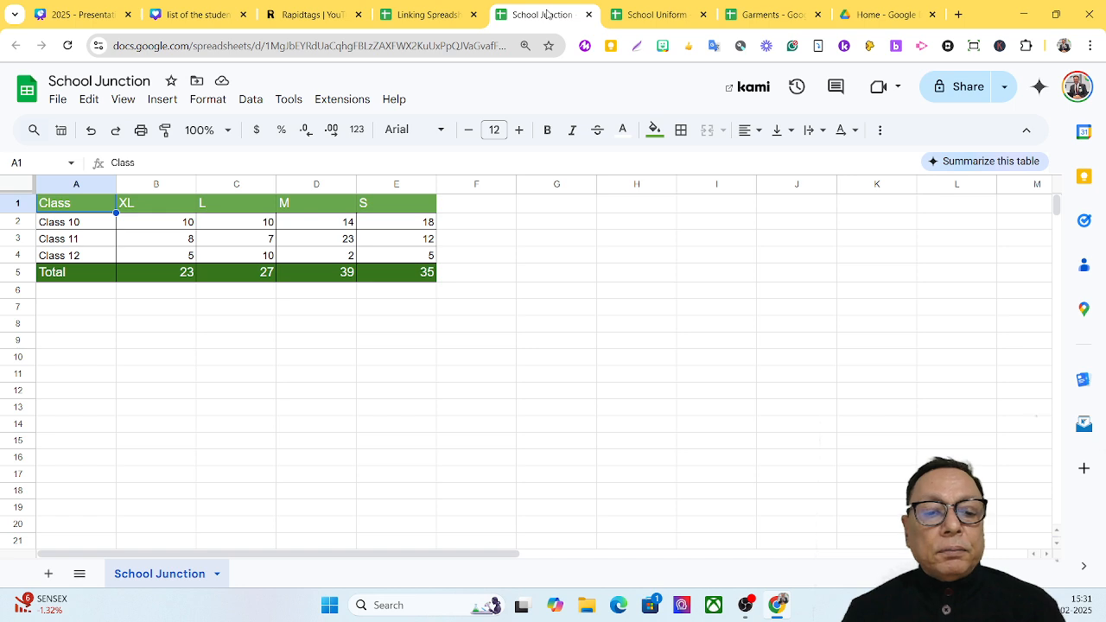
Switch to the Linking Spreadsheets file and delete its School Junction sheet.
left_click(684, 17)
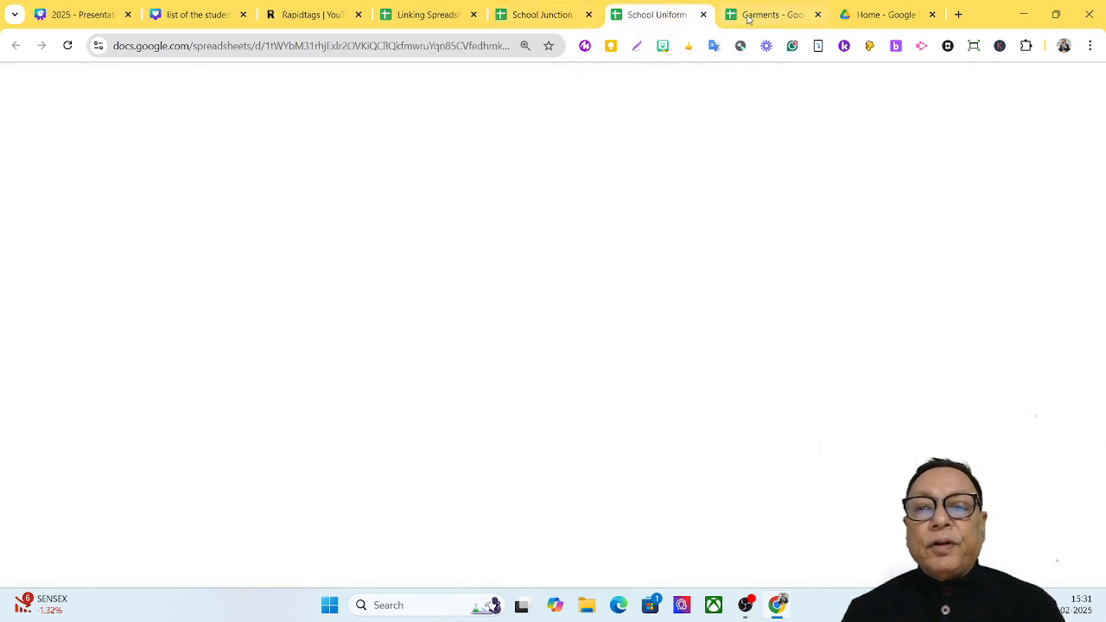
left_click(437, 15)
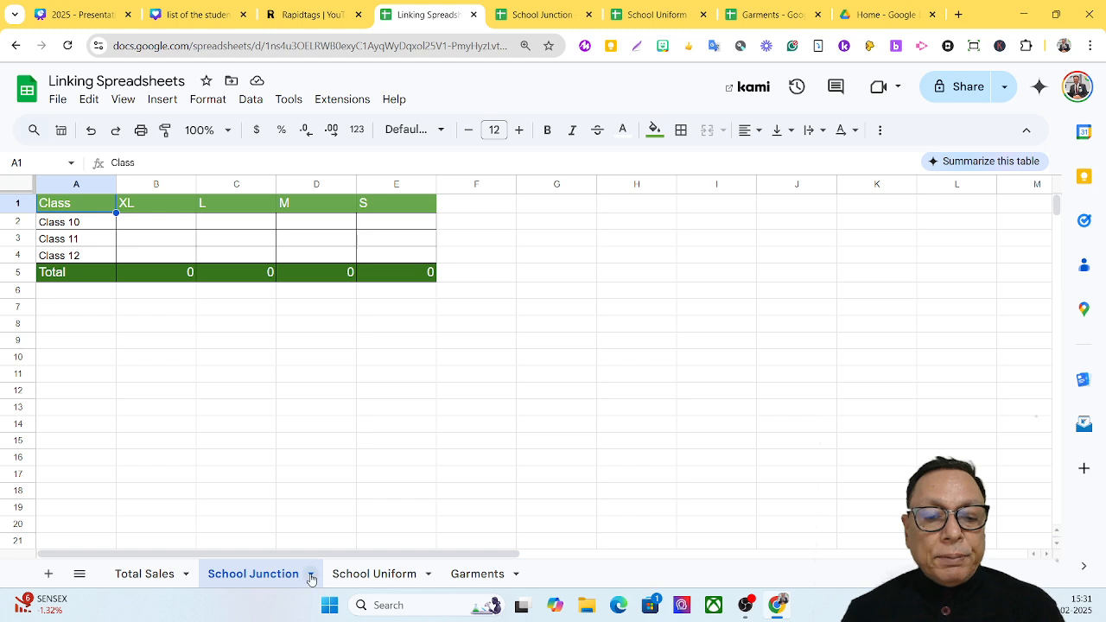
left_click(310, 574)
left_click(236, 304)
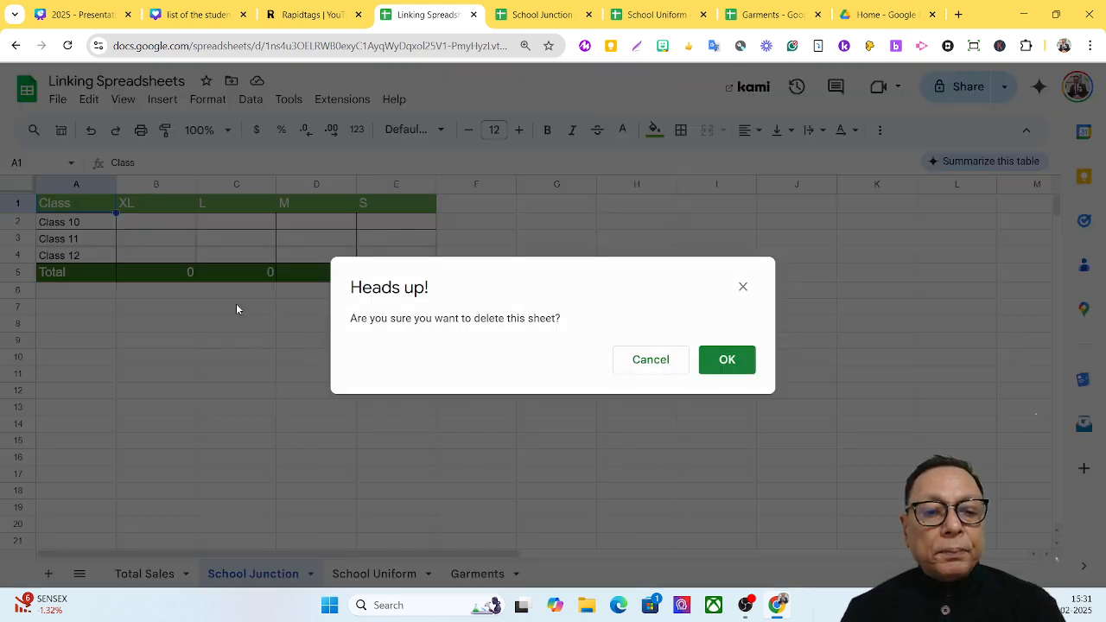
left_click(733, 361)
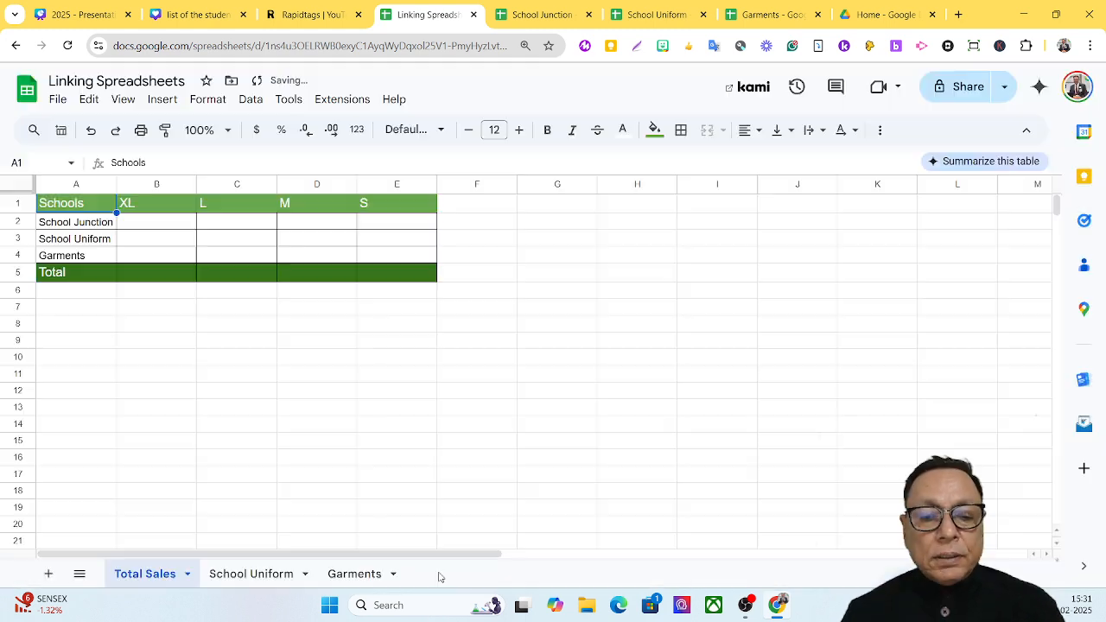
Delete the Garments and School Uniform sheets from the Linking Spreadsheets file, keeping only Total Sales.
left_click(394, 575)
left_click(393, 574)
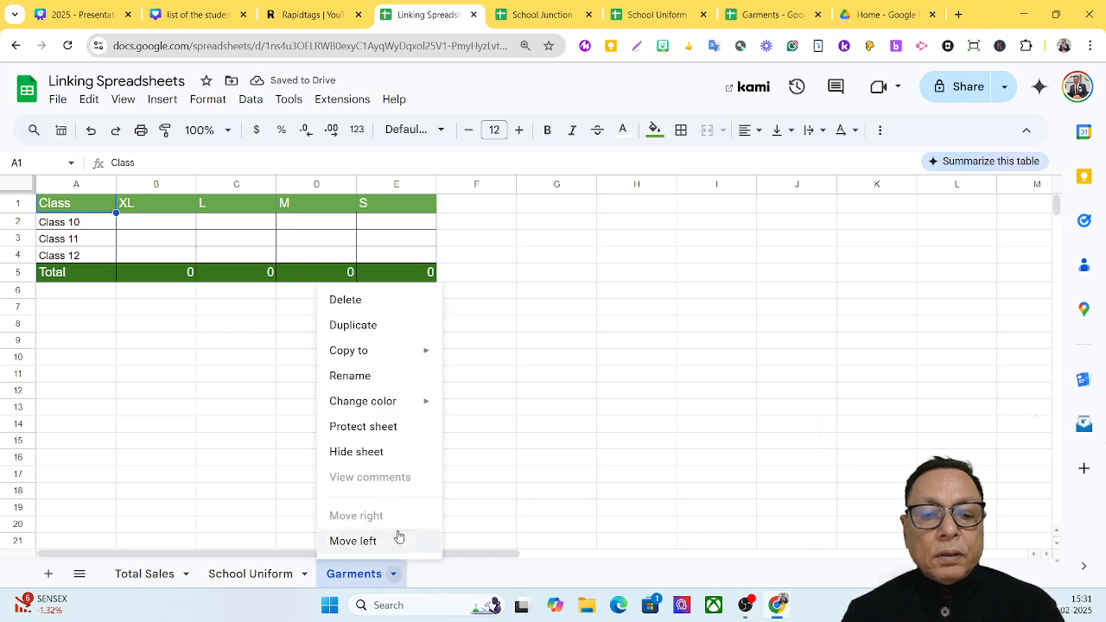
left_click(365, 301)
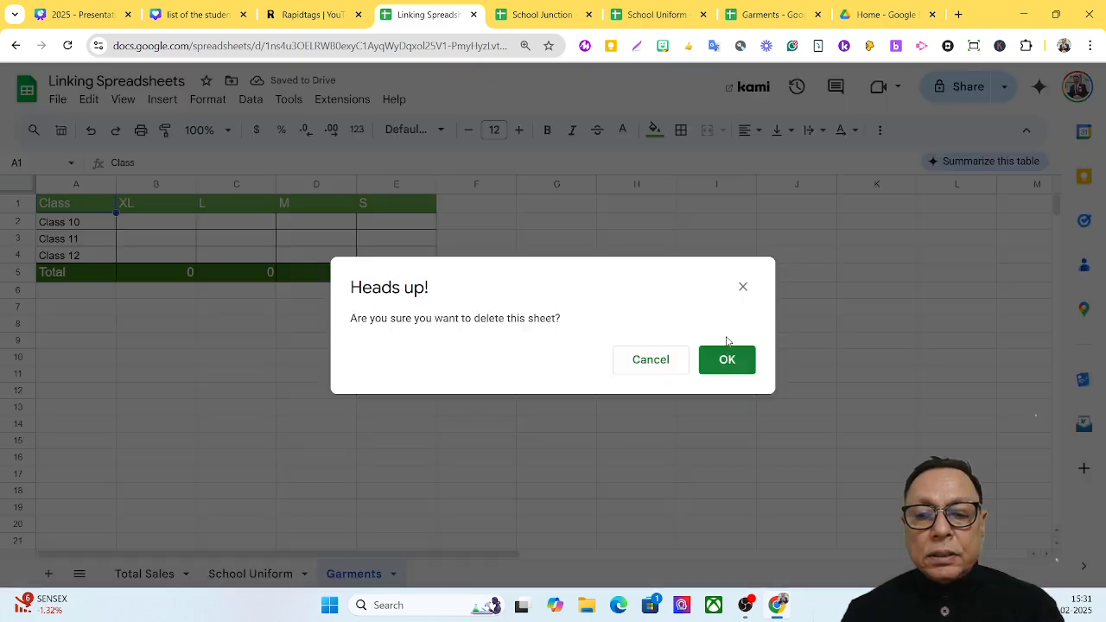
left_click(711, 362)
left_click(306, 574)
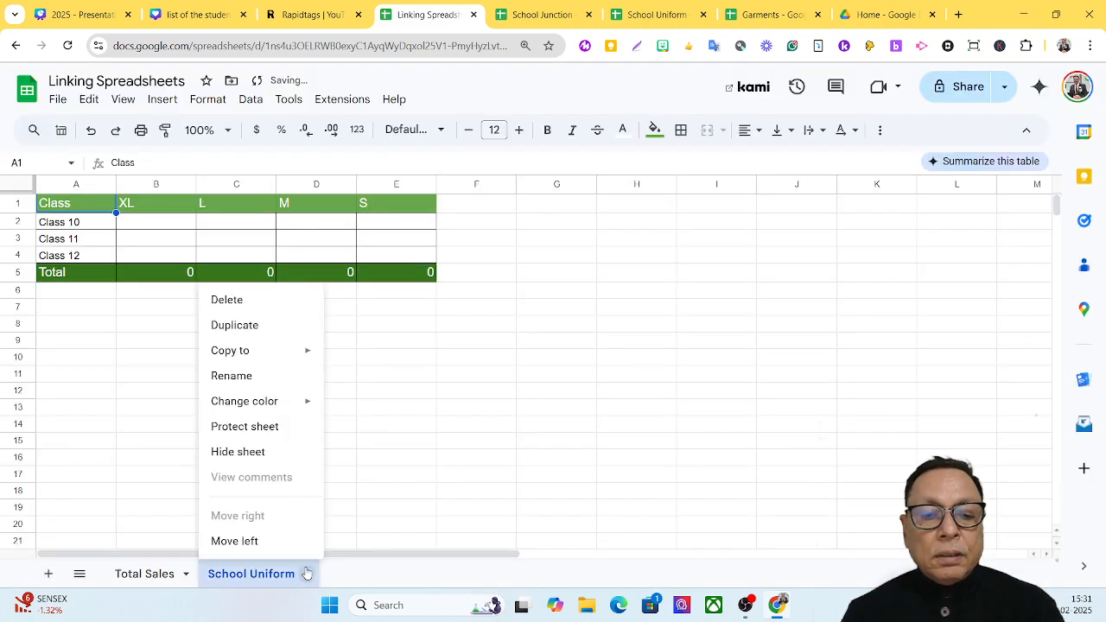
left_click(228, 300)
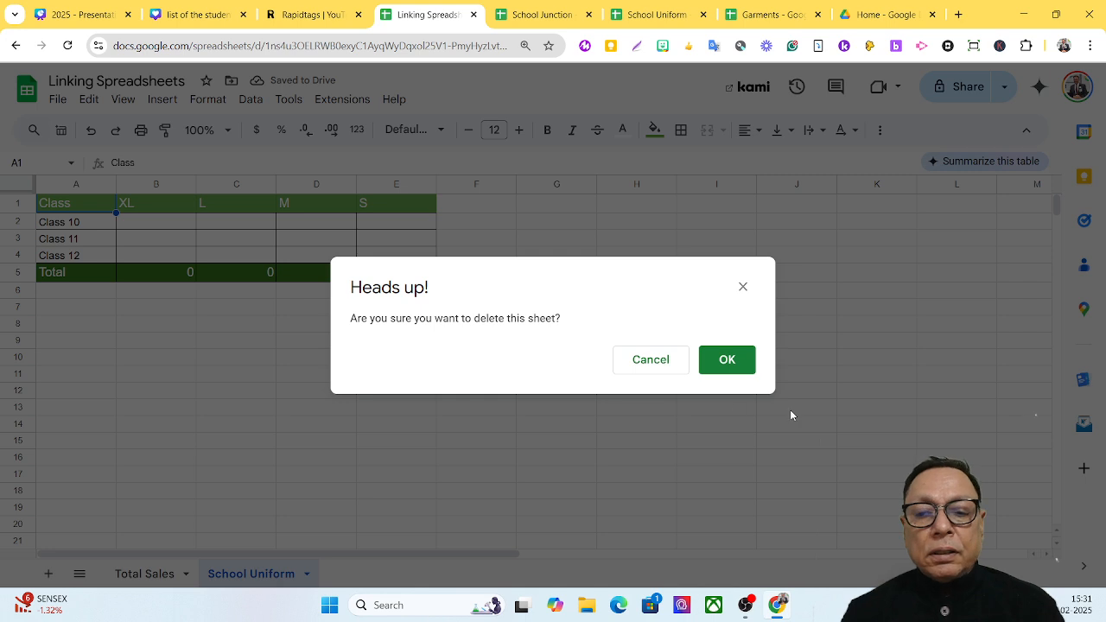
left_click(734, 364)
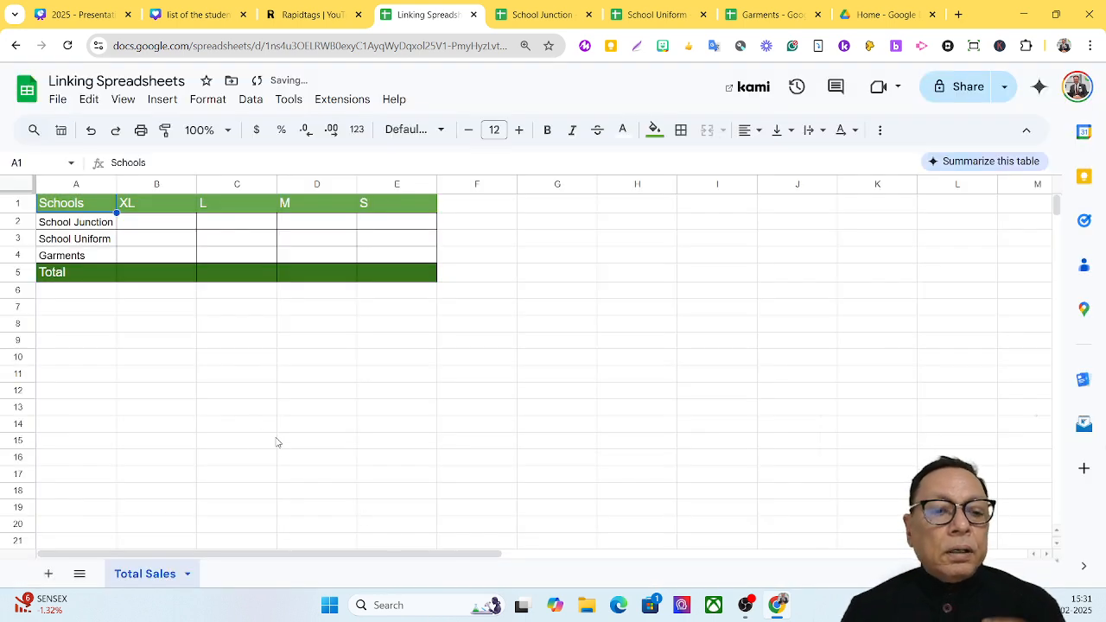
Start an IMPORTRANGE formula in cell B2 of Total Sales, the XL cell of the School Junction row.
left_click(127, 227)
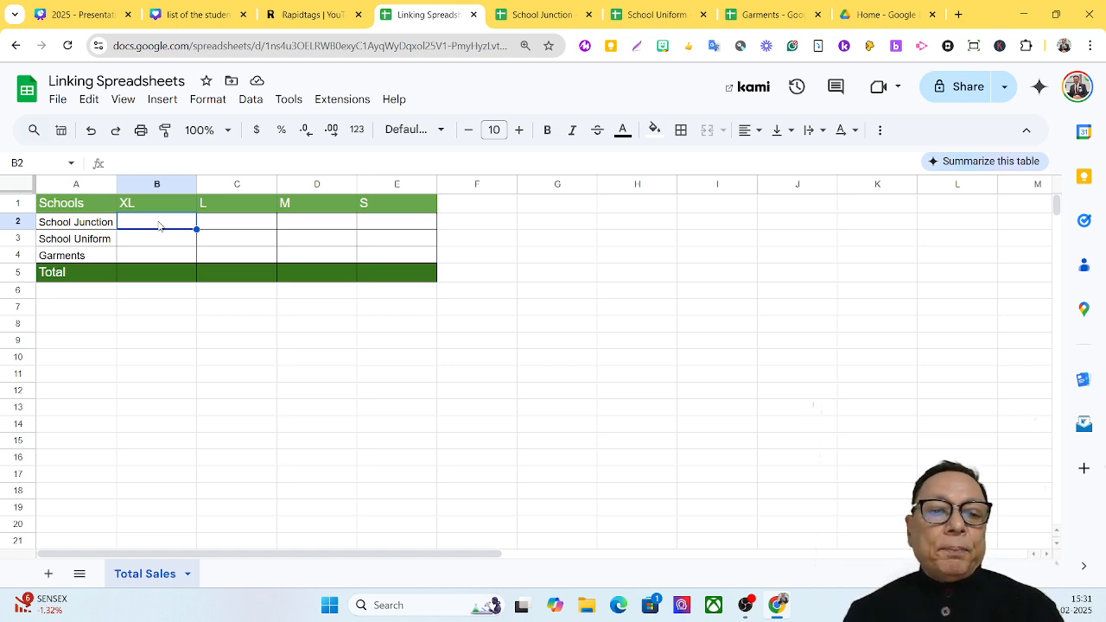
left_click(570, 16)
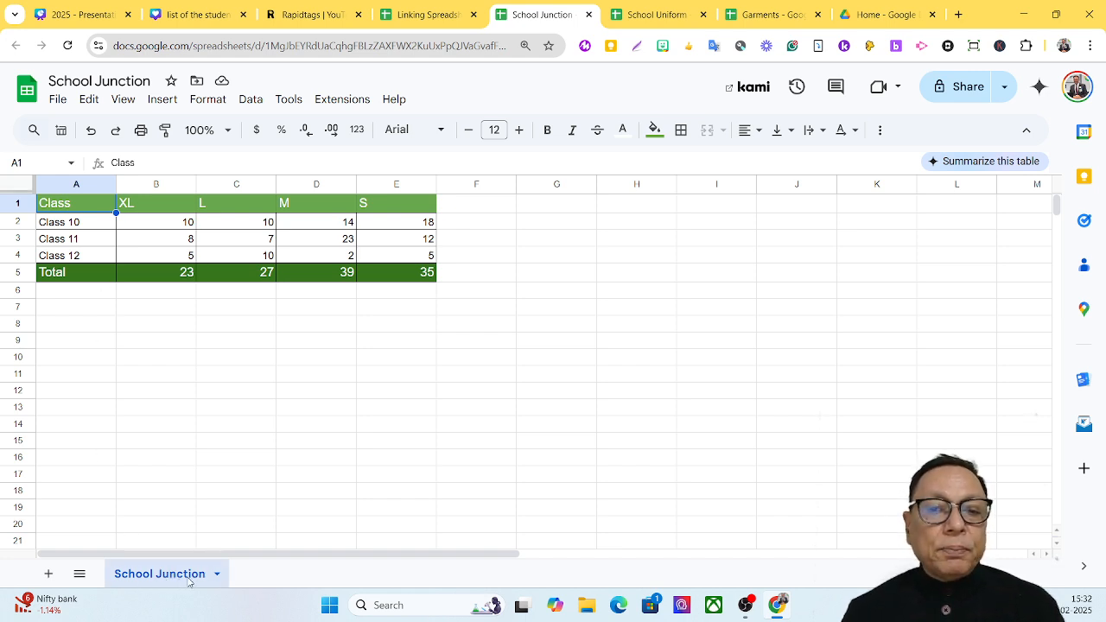
left_click(424, 17)
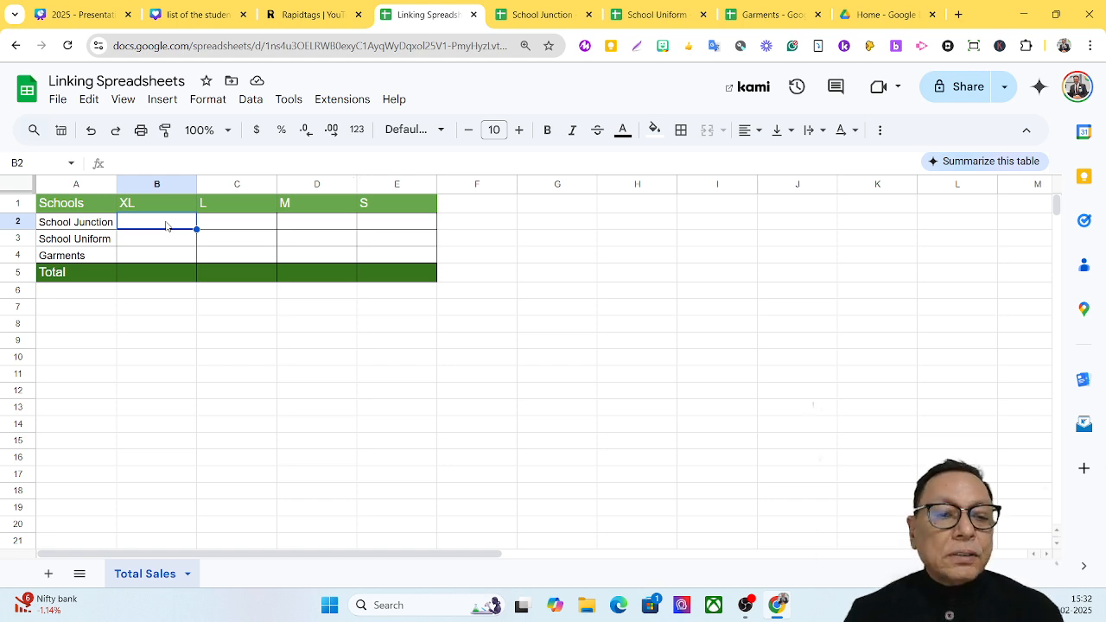
type("=")
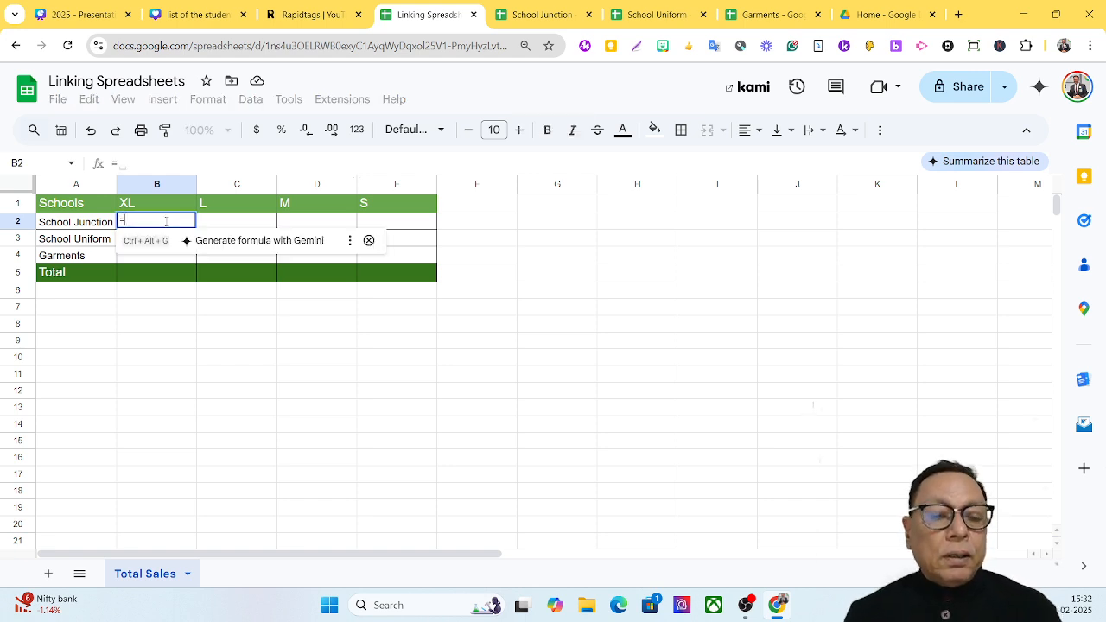
type("importr")
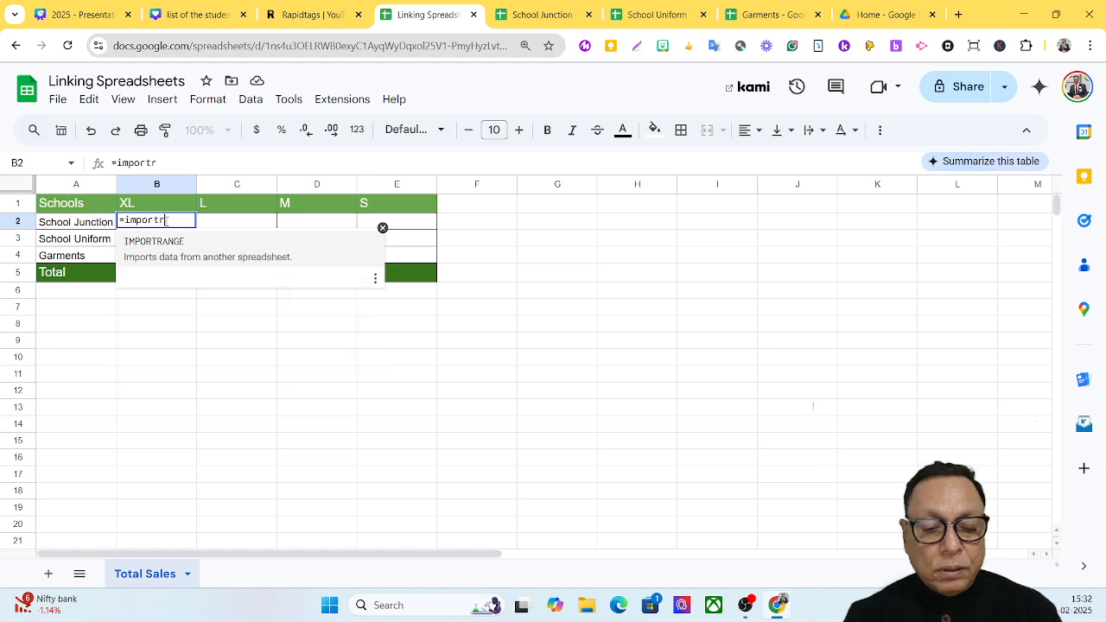
key("Tab")
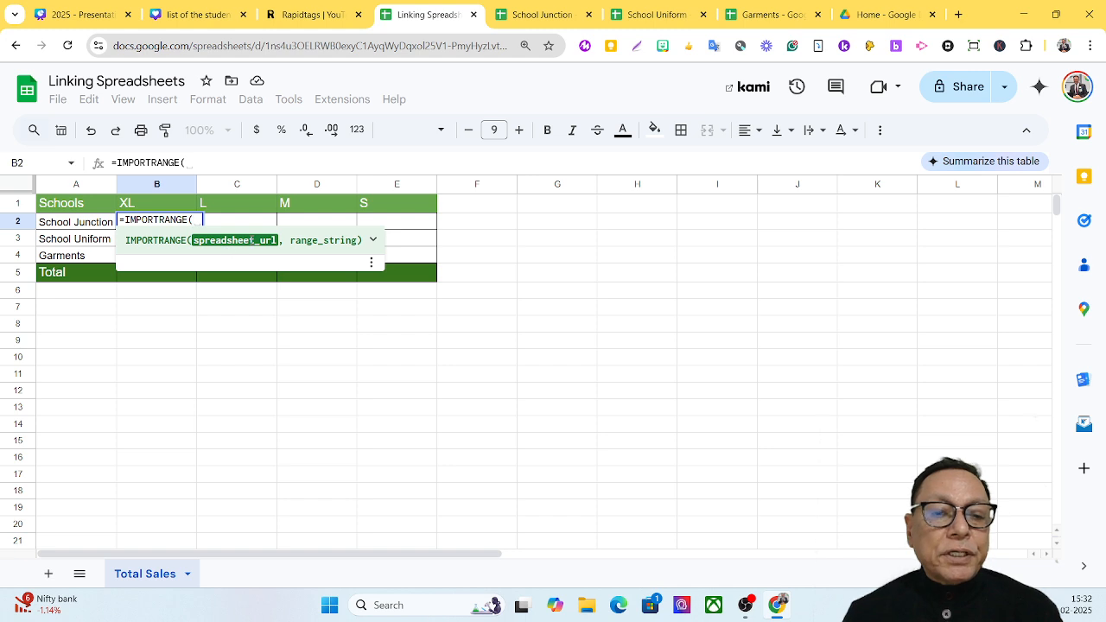
Copy the School Junction spreadsheet's URL and insert it in double quotes as the IMPORTRANGE spreadsheet URL in B2.
left_click(545, 16)
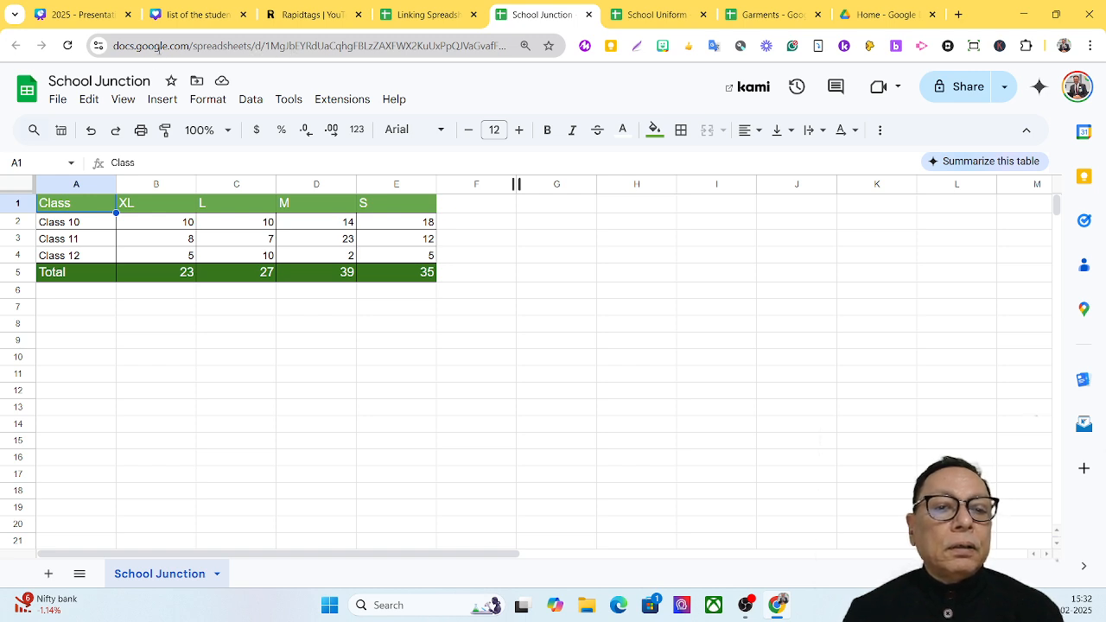
left_click(176, 46)
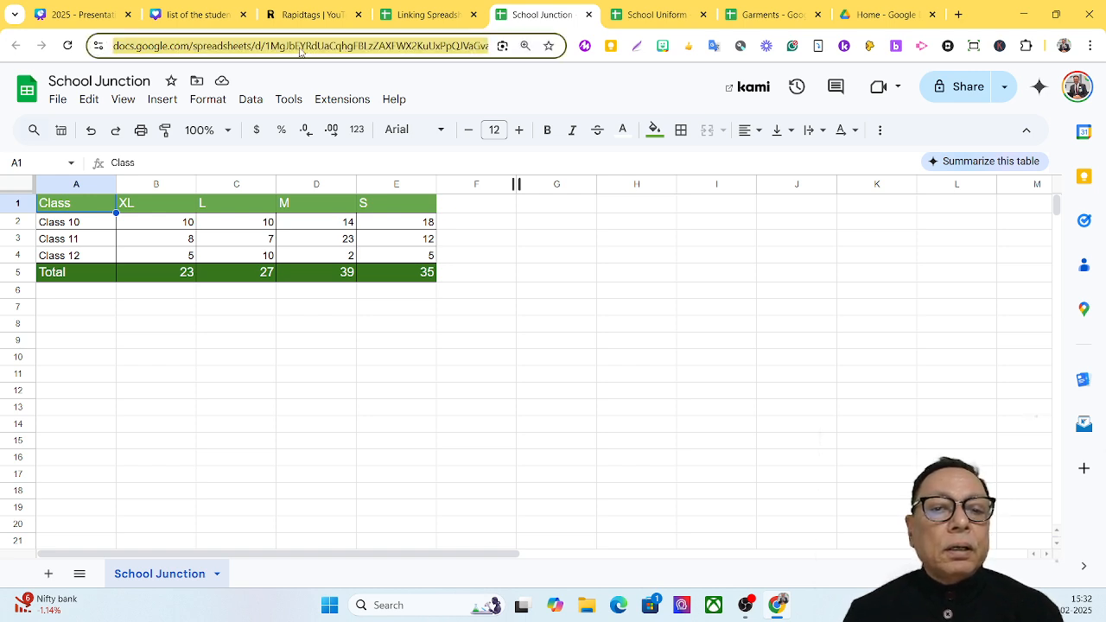
right_click(318, 49)
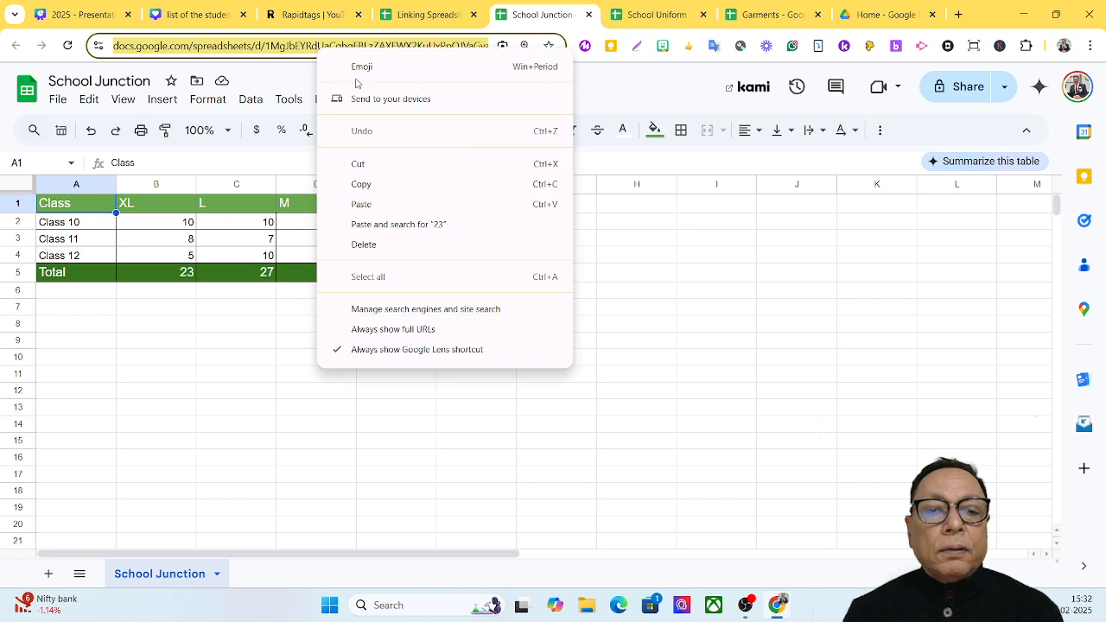
left_click(386, 186)
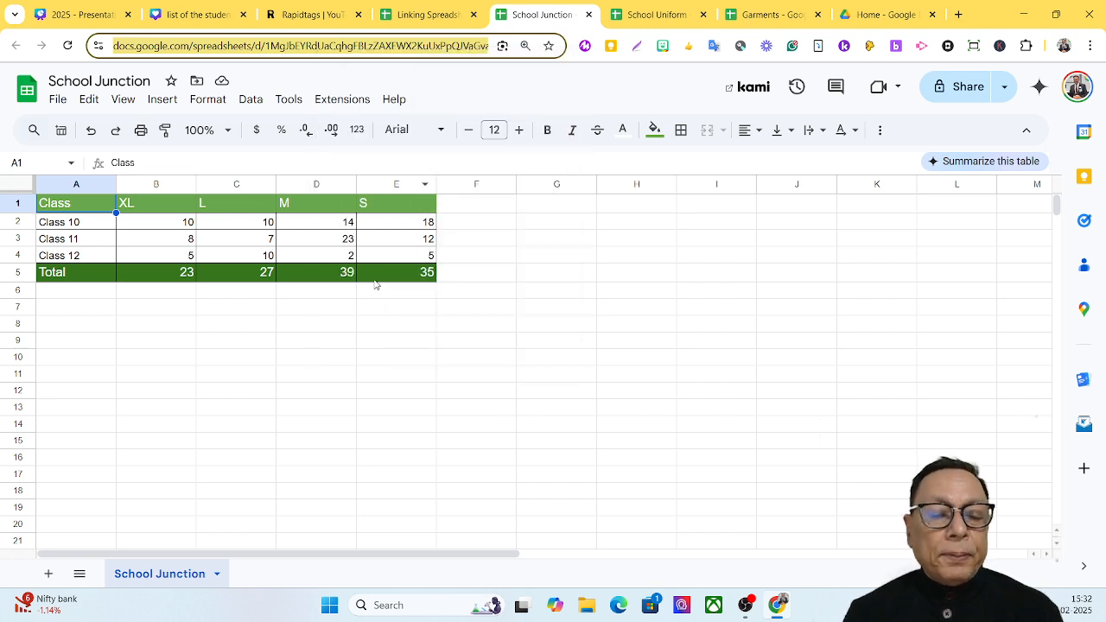
left_click(429, 15)
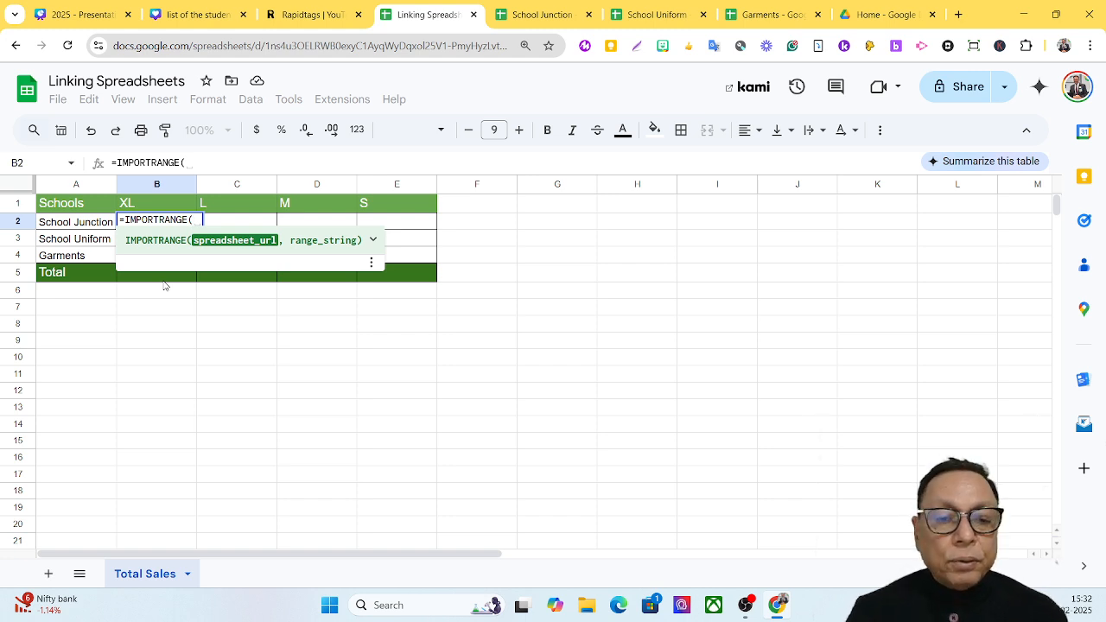
type("\"\"")
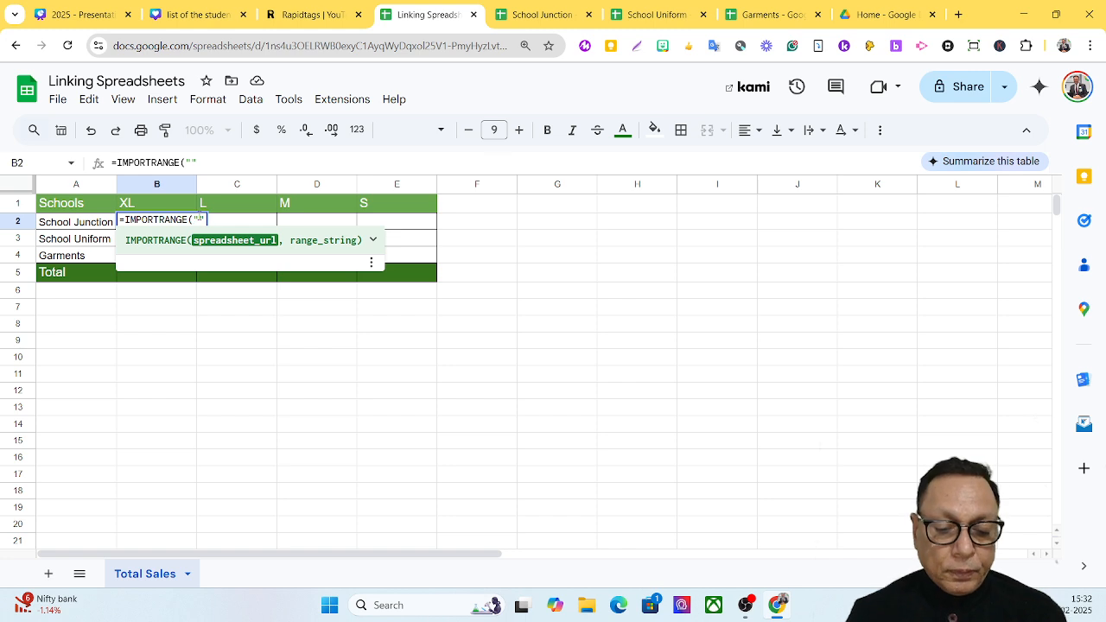
key("ctrl+v")
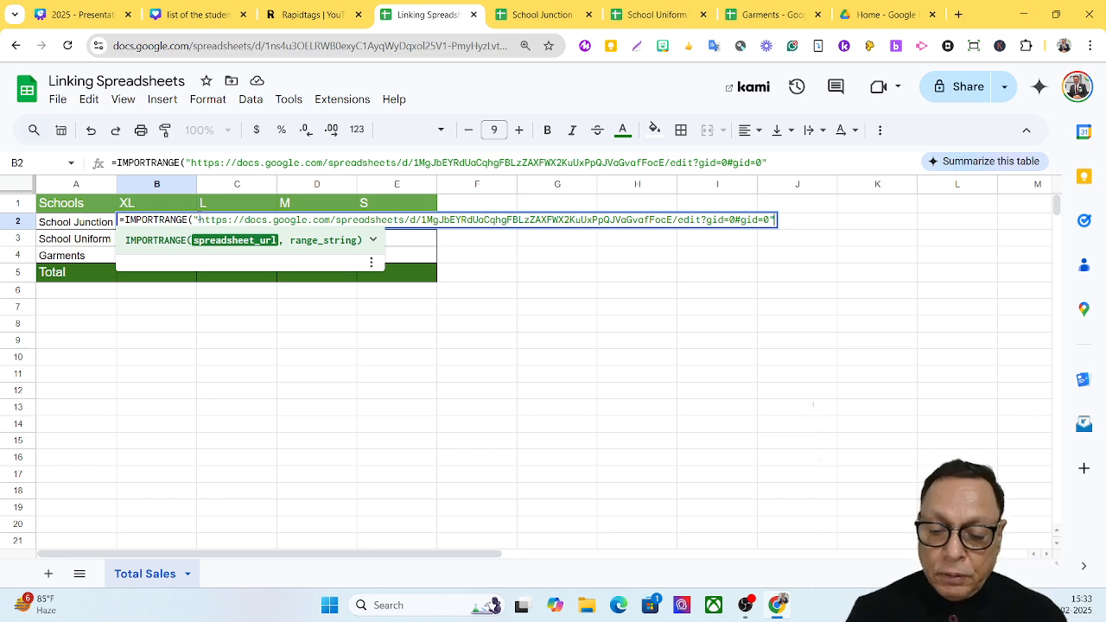
Add a comma, an empty pair of double quotes for the range string and a closing parenthesis to the B2 formula.
type(",")
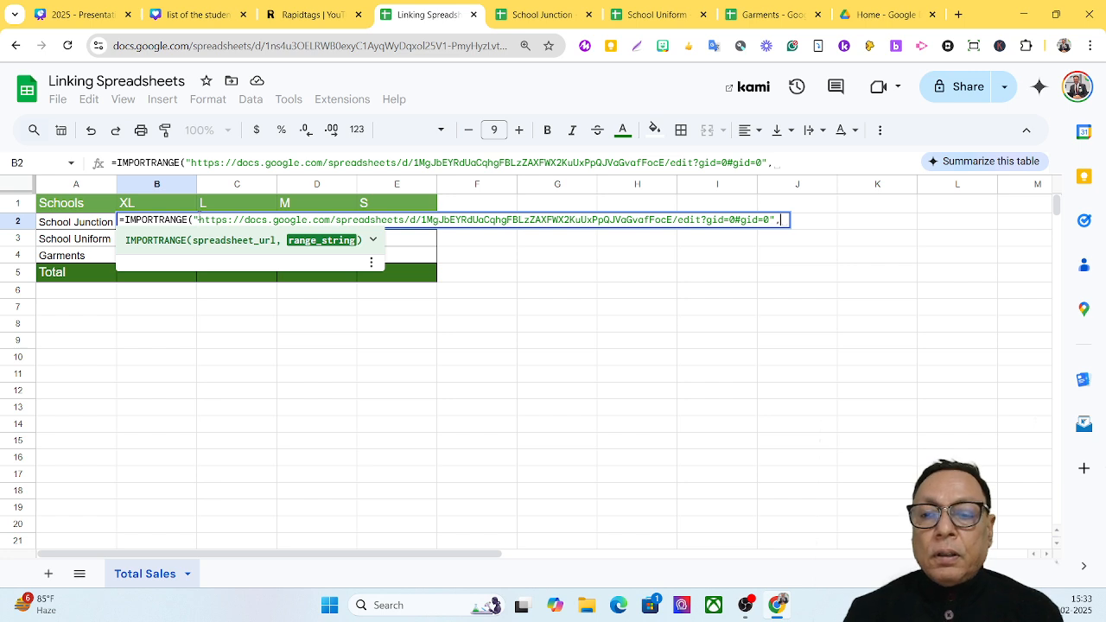
type("\"\"")
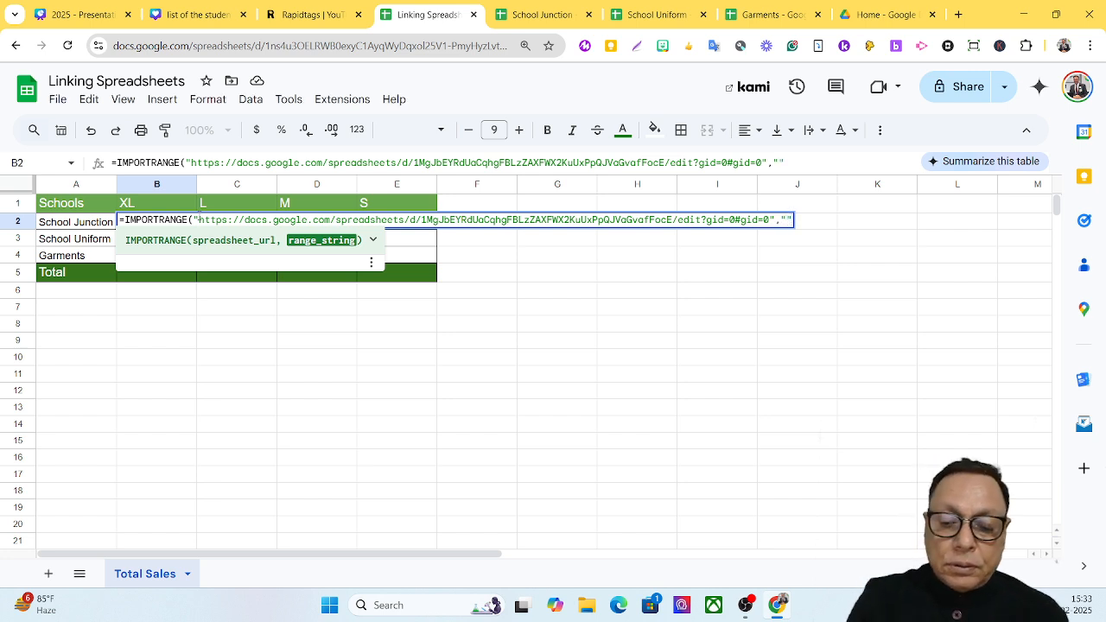
type(")")
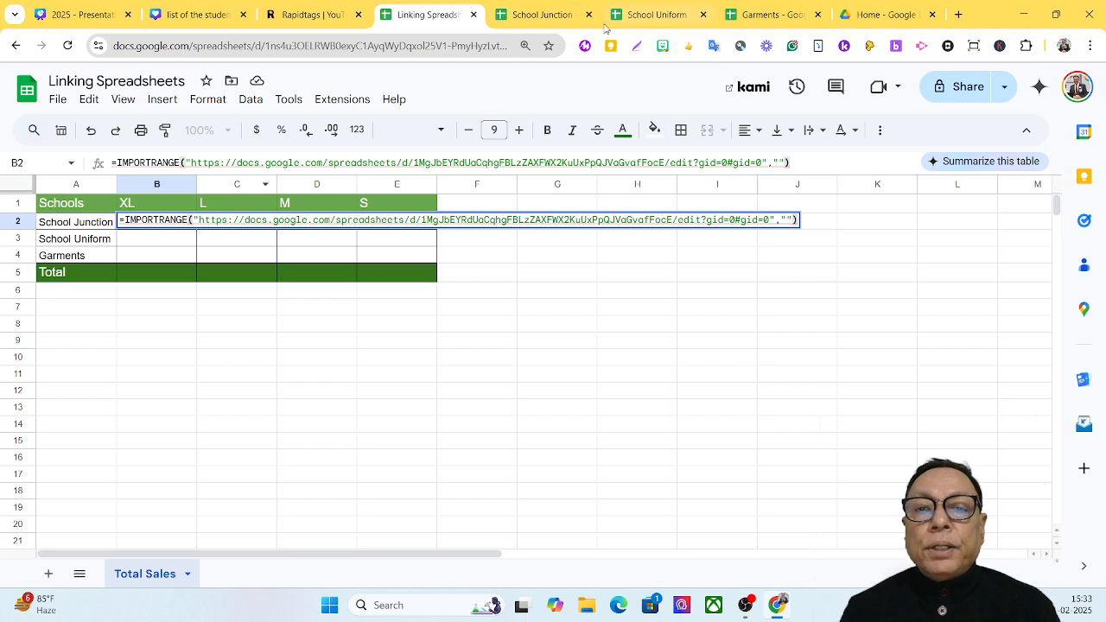
Check the sheet name in the School Junction spreadsheet and enter 'School Junction' in single quotes inside the B2 formula's range string.
left_click(551, 15)
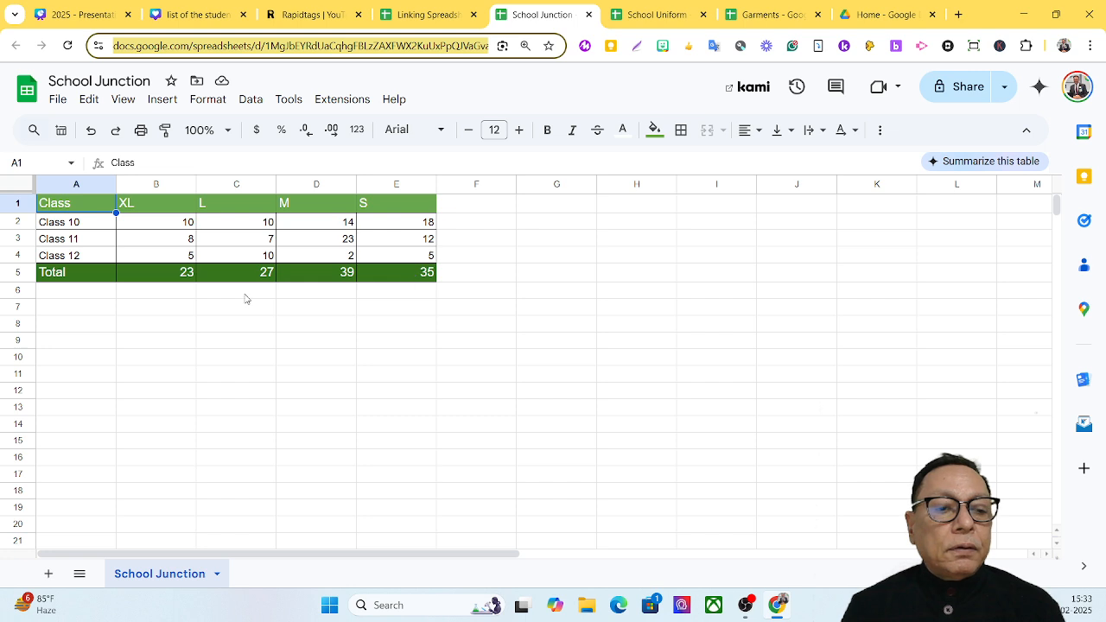
left_click(428, 24)
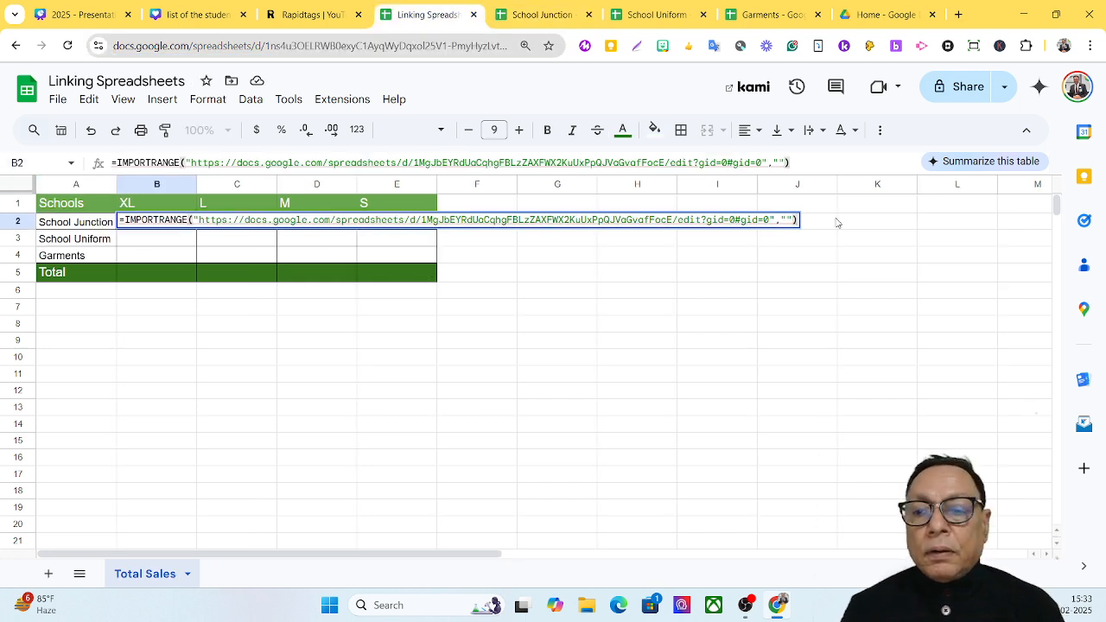
left_click(788, 219)
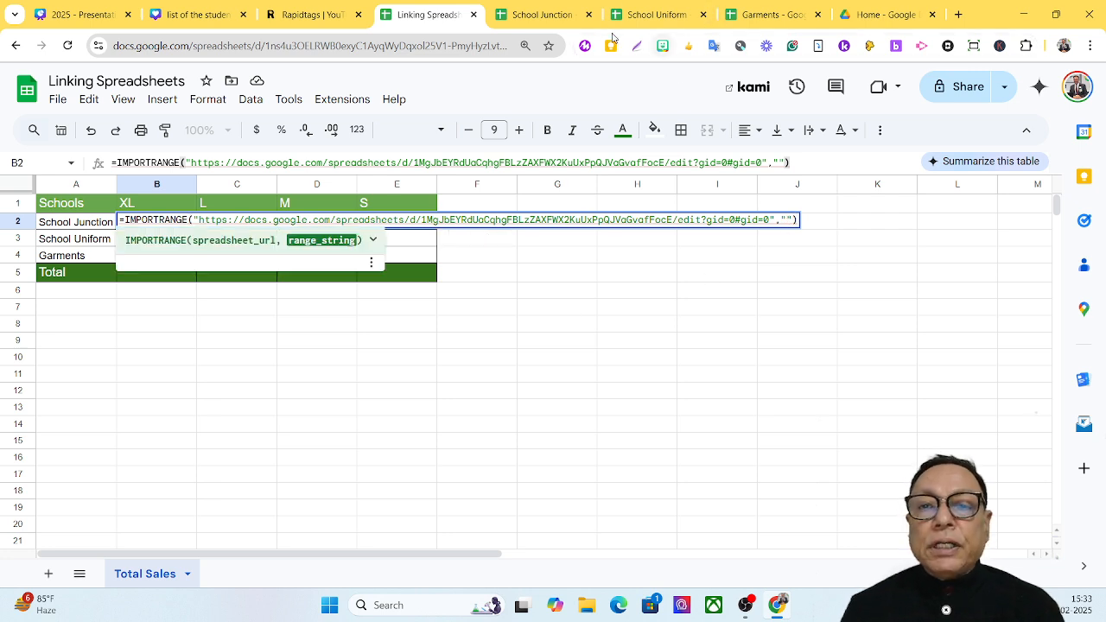
left_click(551, 17)
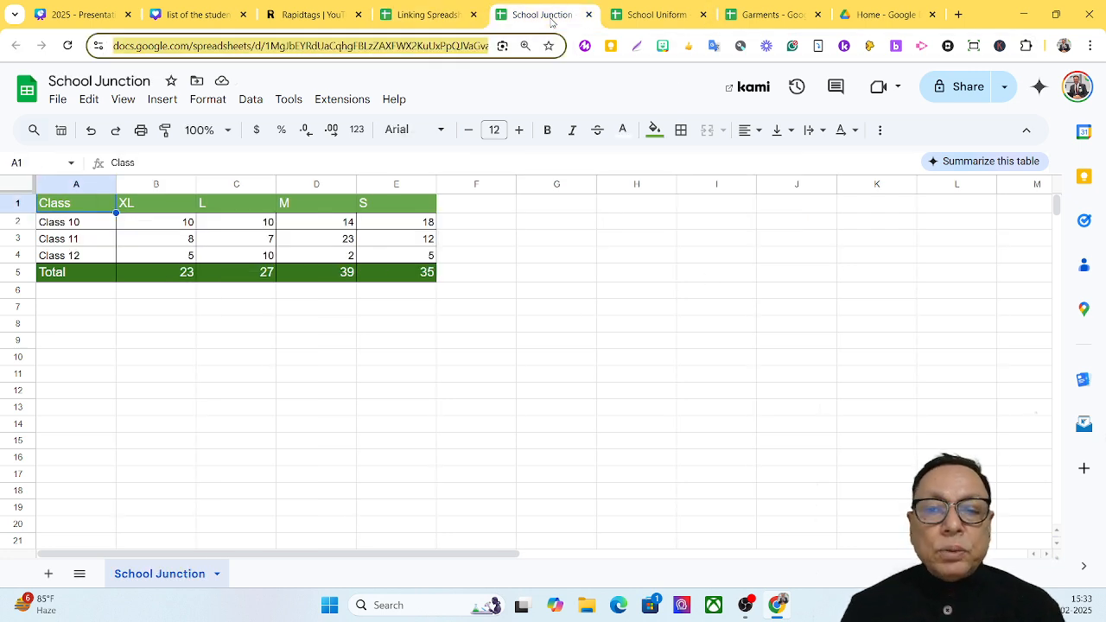
left_click(437, 17)
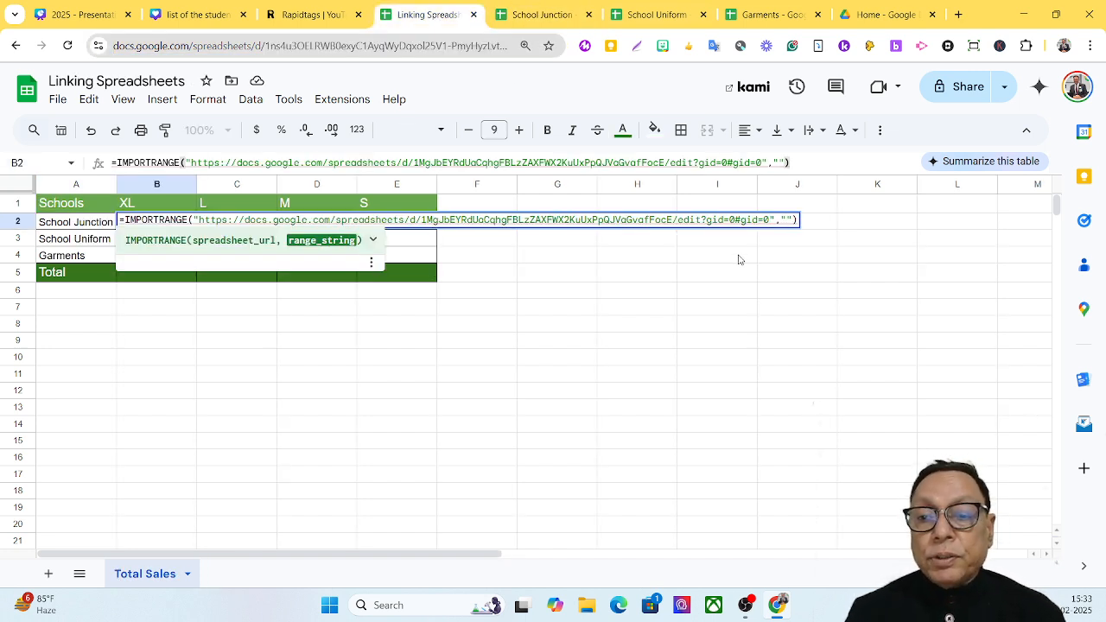
type("'")
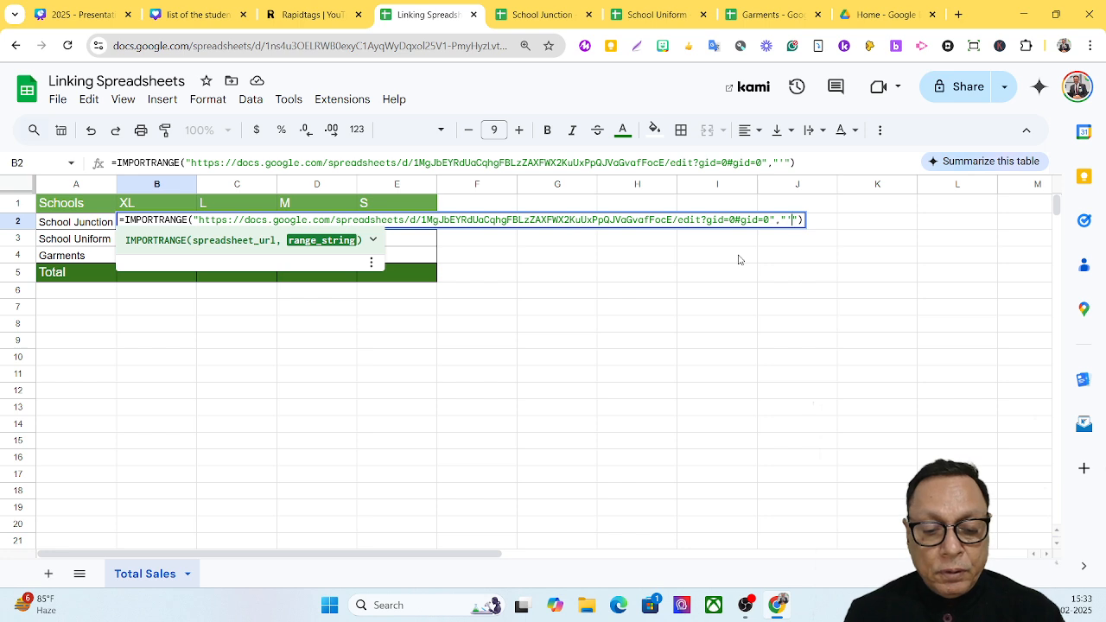
type("School ")
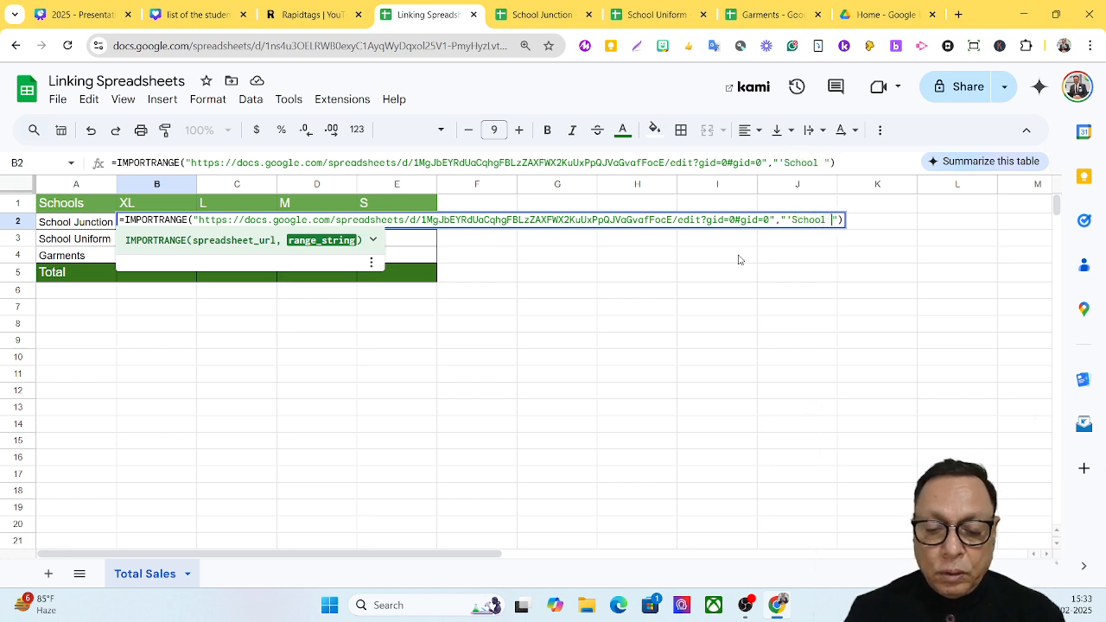
type("Junction")
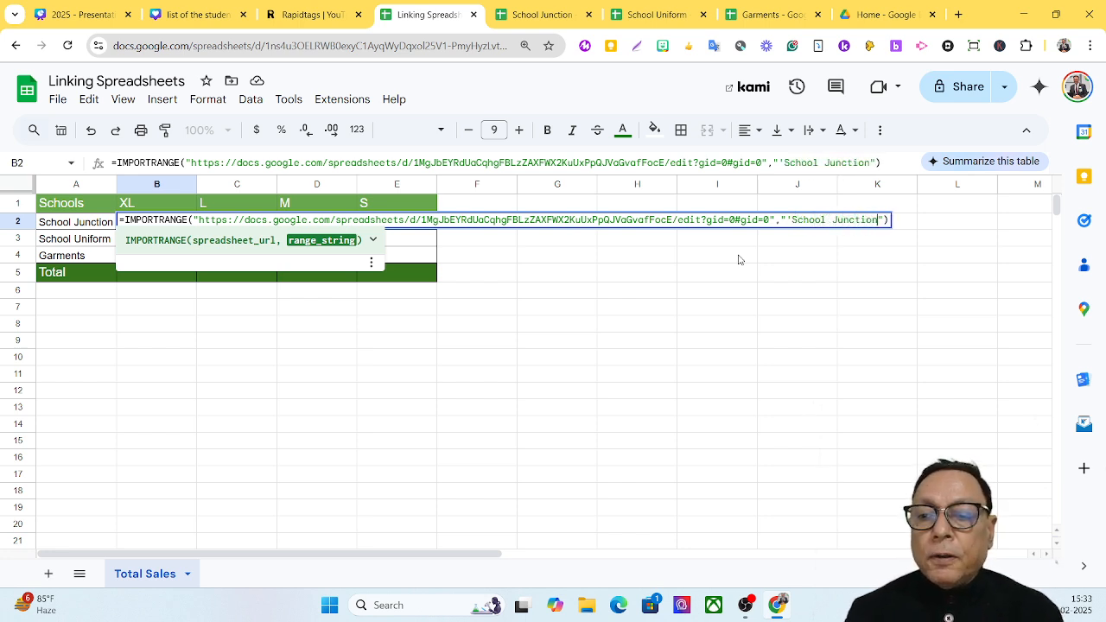
type("'")
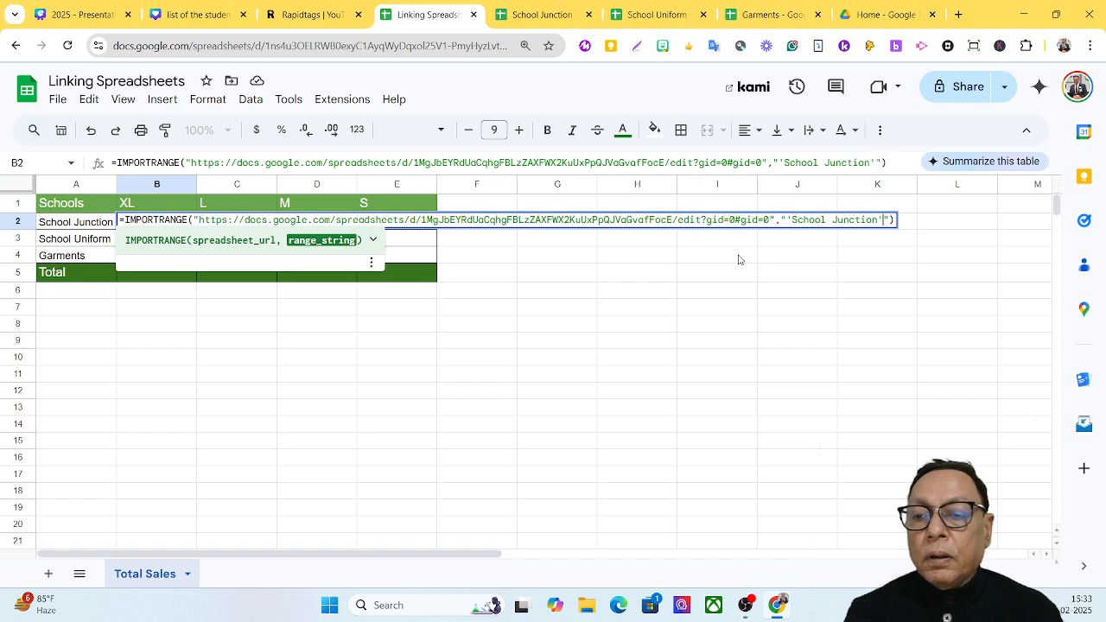
Complete the range string with !b5:e5, enter the B2 formula and allow access to the School Junction spreadsheet.
type("!")
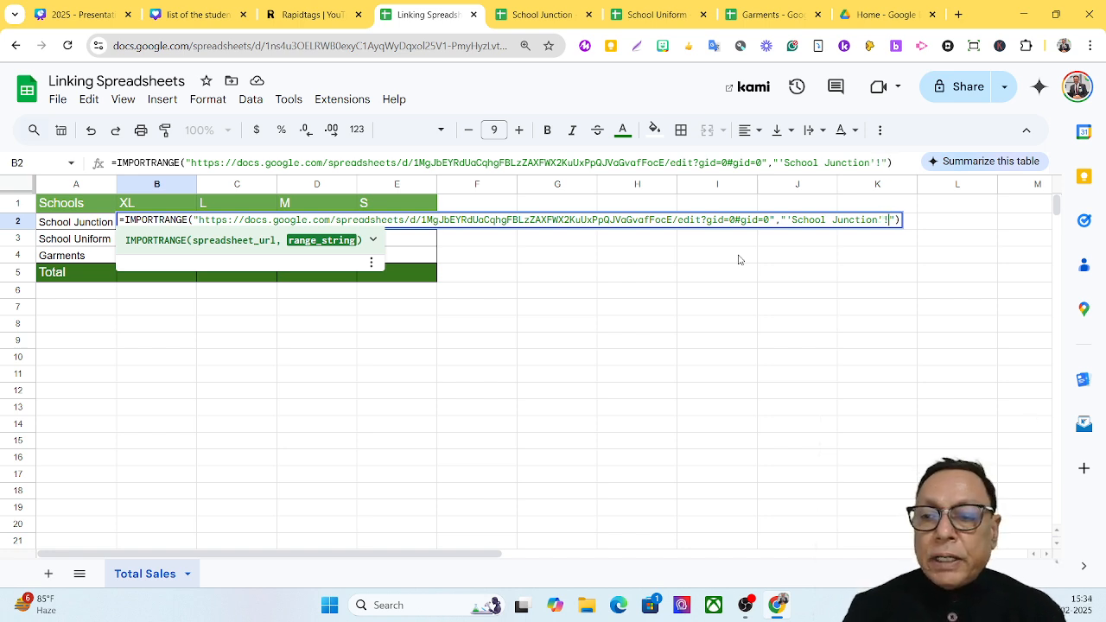
type("b5")
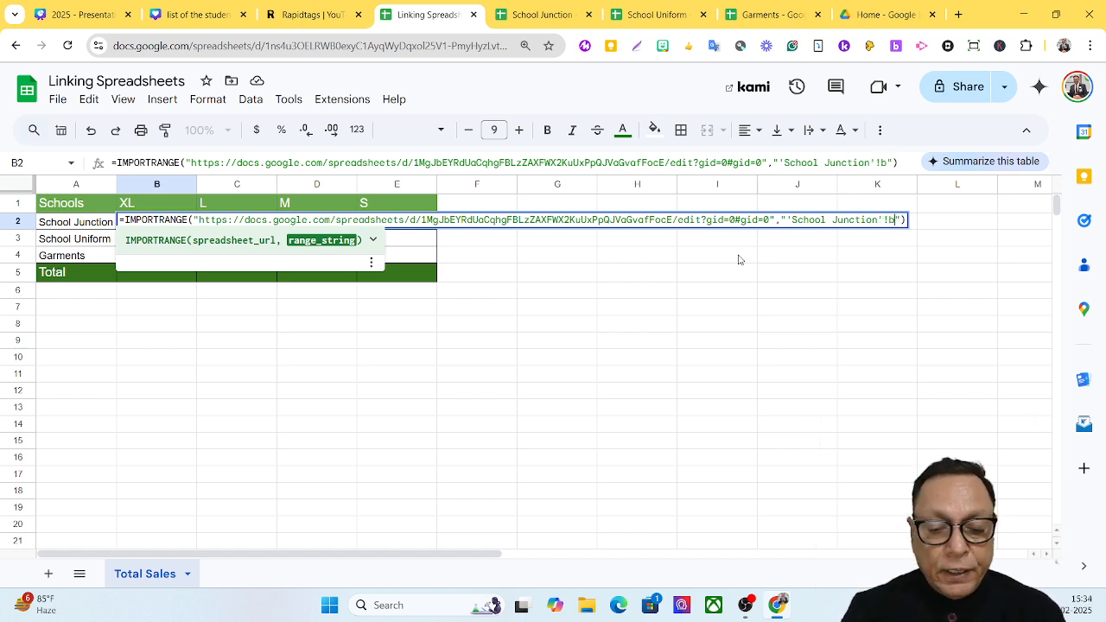
type(":c")
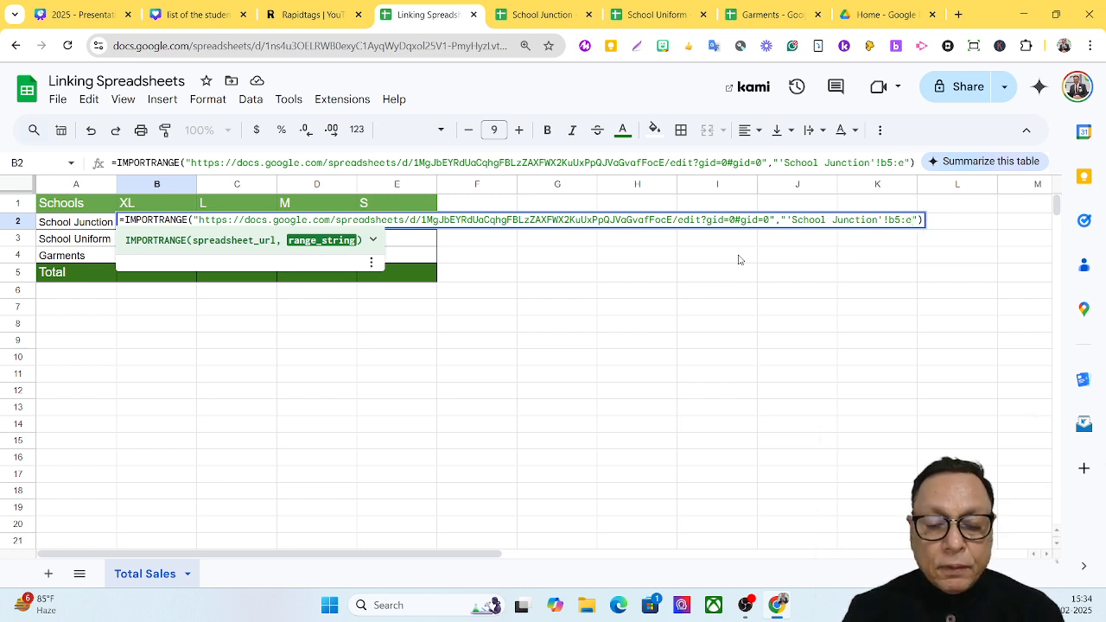
type("5")
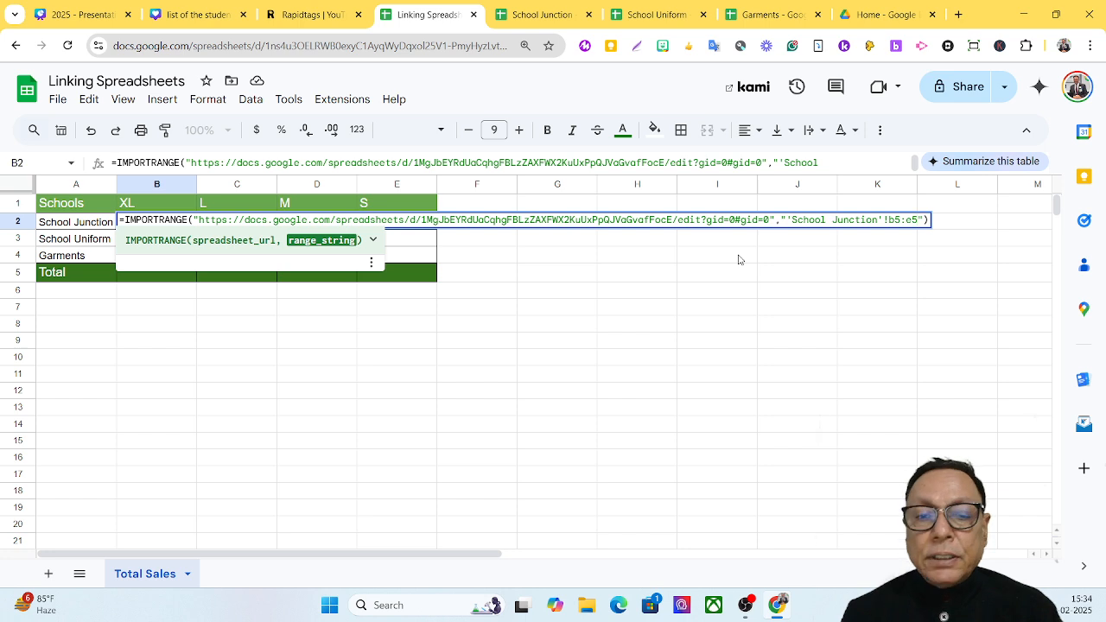
key("Return")
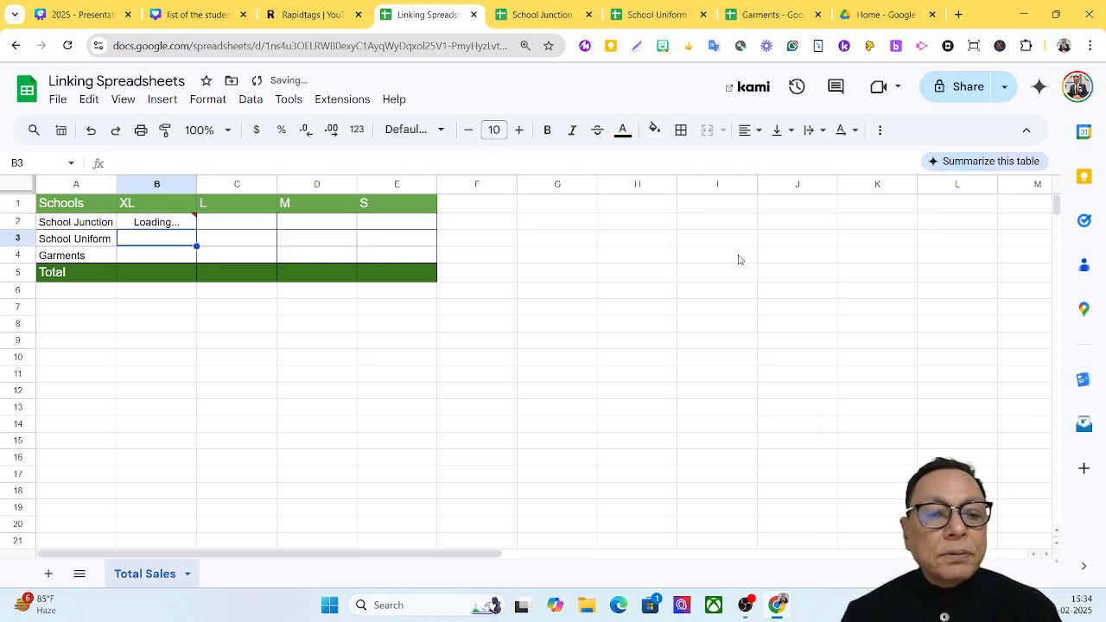
mouse_move(160, 229)
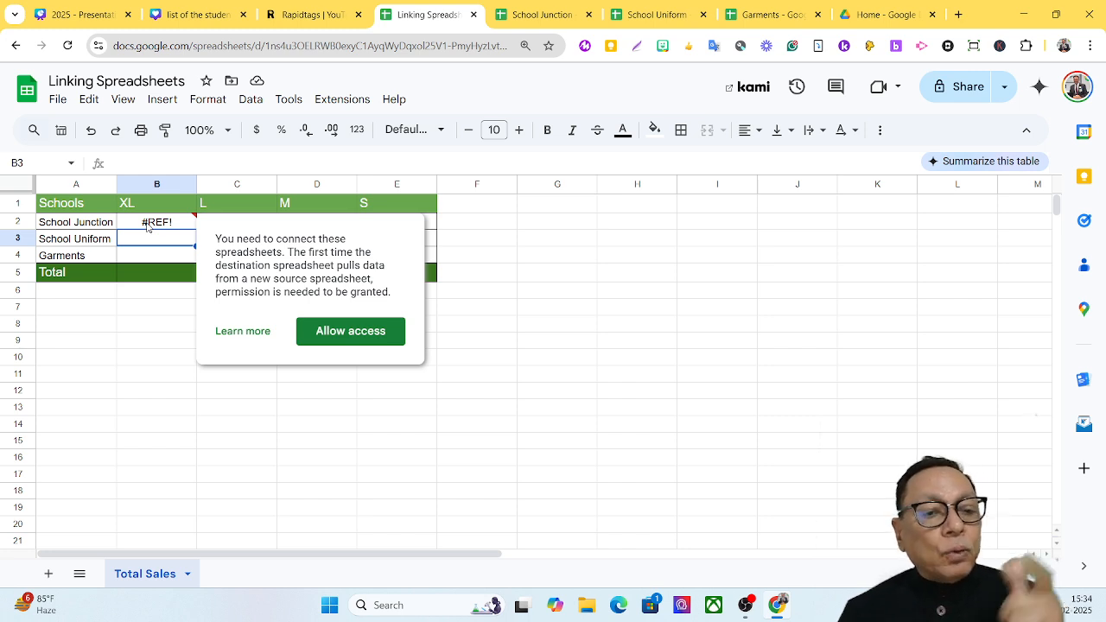
left_click(362, 339)
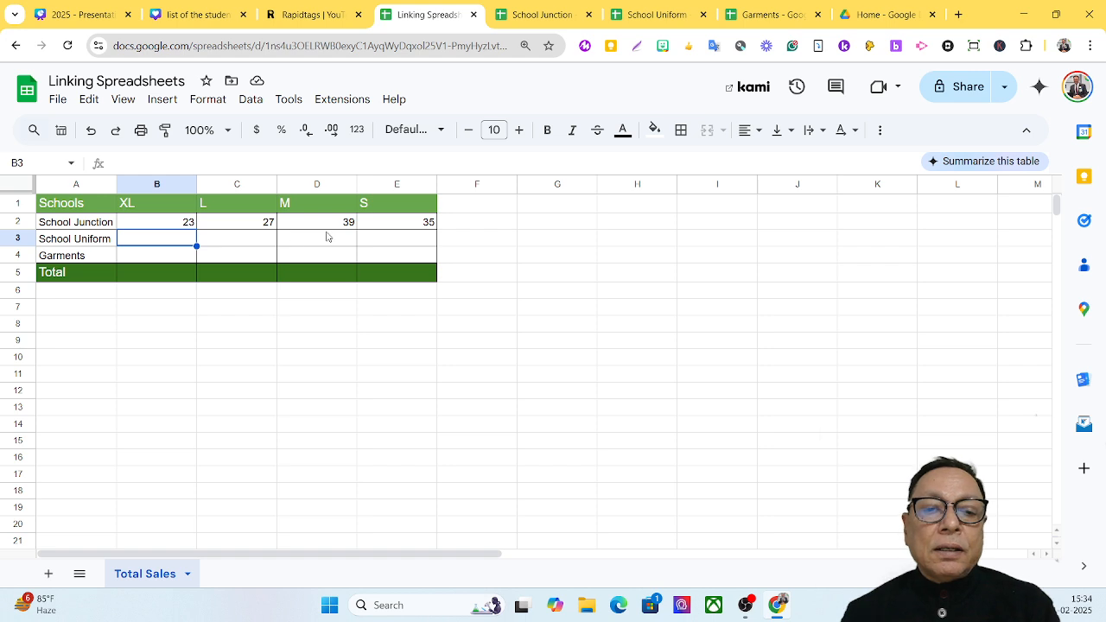
left_click(176, 225)
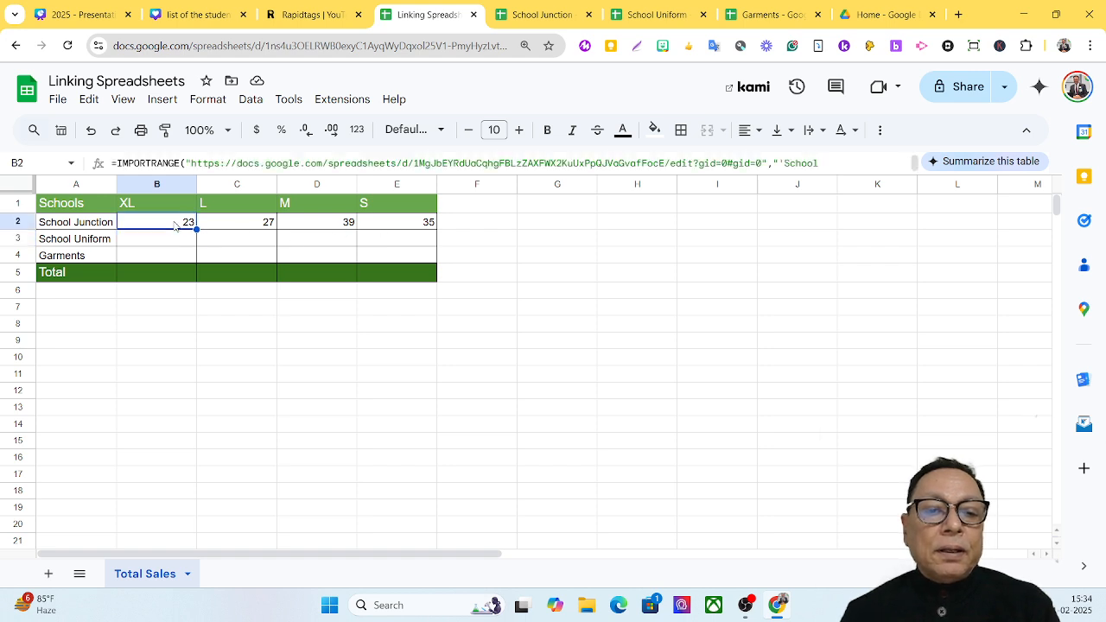
Total the XL column in cell B5 with the formula =SUM(B2:B4).
left_click(159, 274)
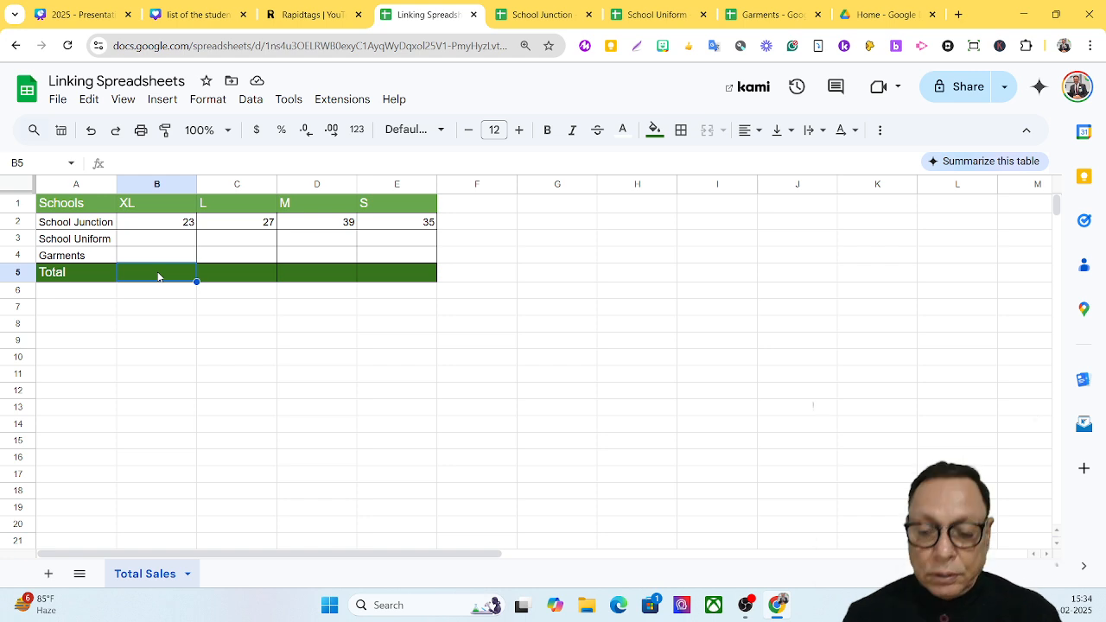
type("=sum")
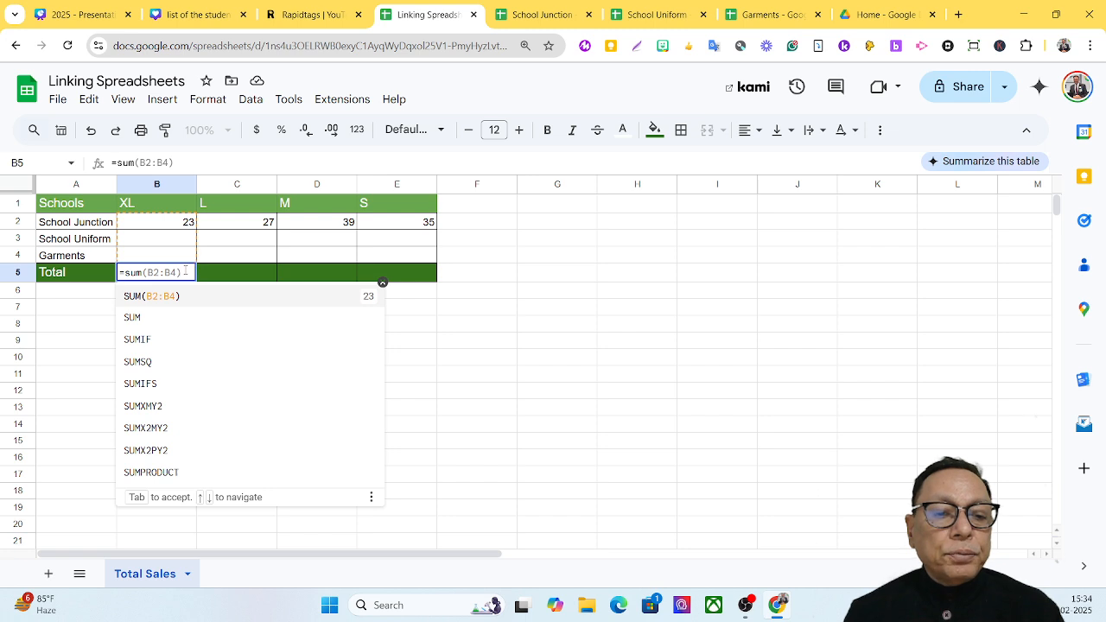
left_click(154, 296)
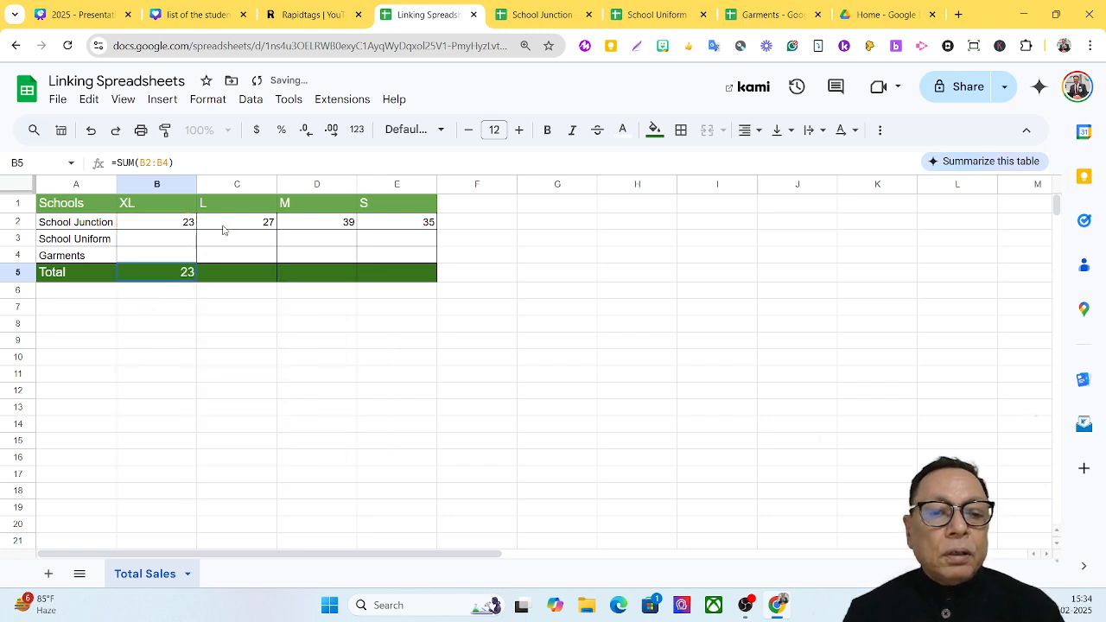
Copy the B5 total formula into C5, D5 and E5 for the L, M and S columns.
key("ctrl+c")
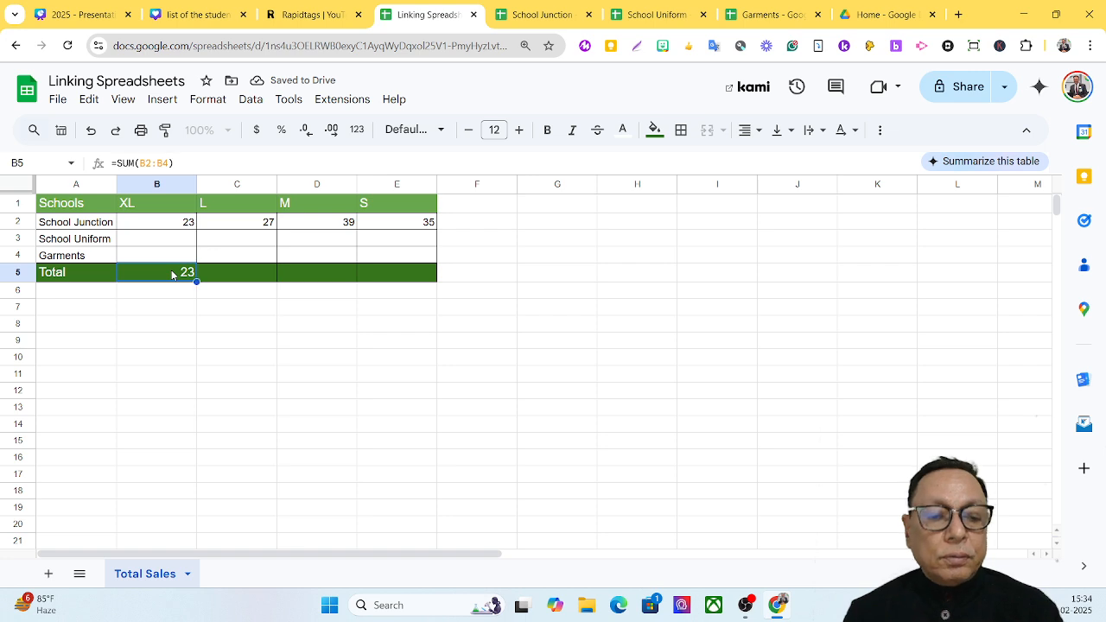
left_click(223, 280)
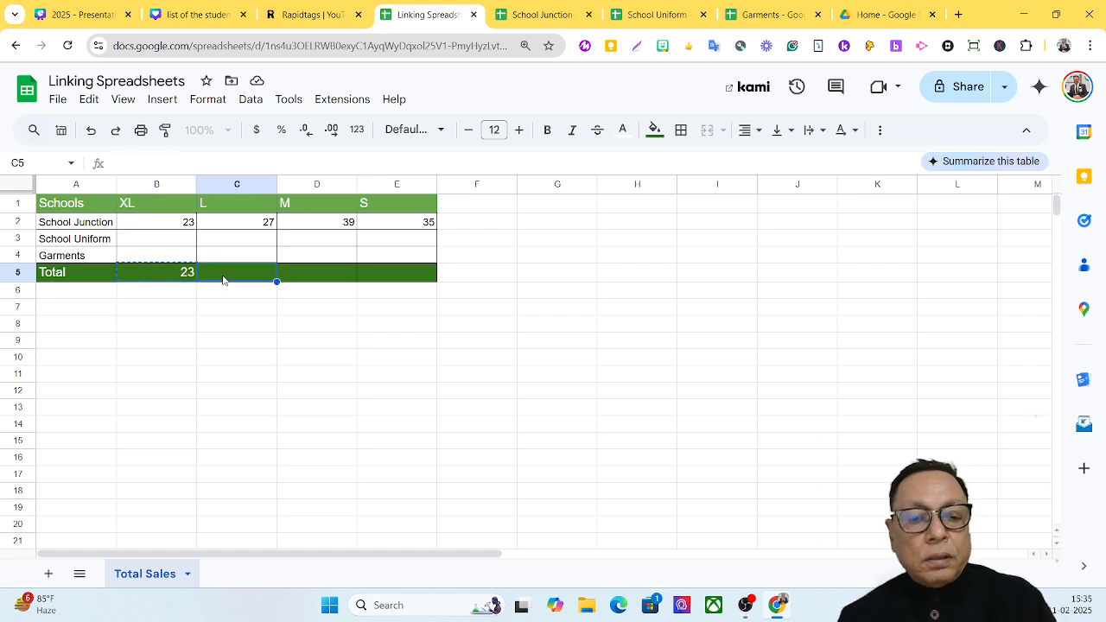
key("ctrl+v")
left_click(316, 279)
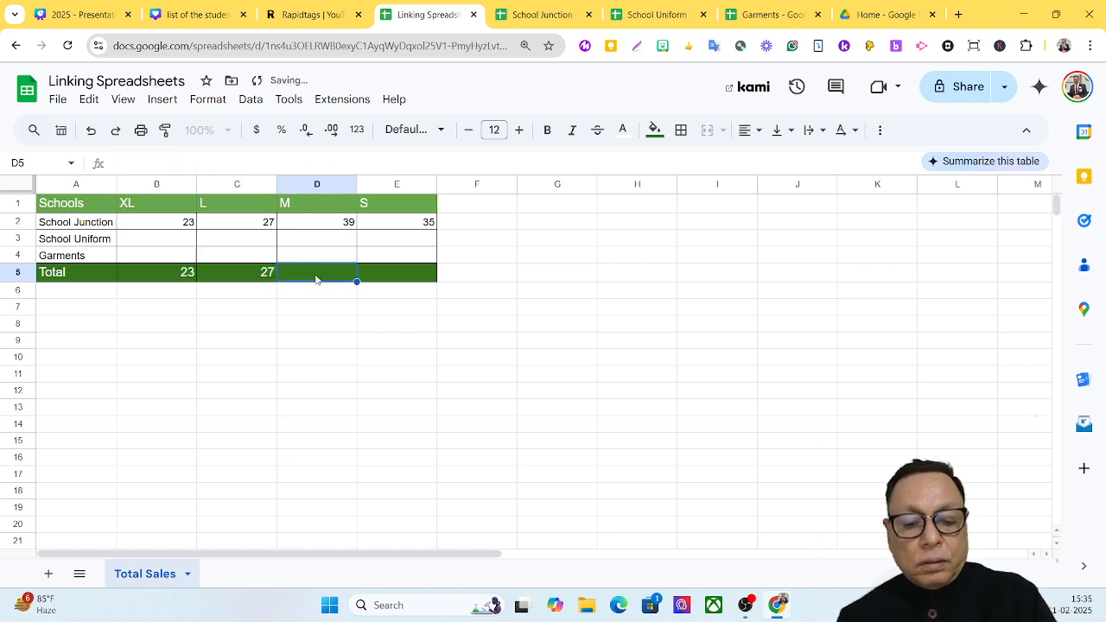
key("ctrl+v")
left_click(404, 273)
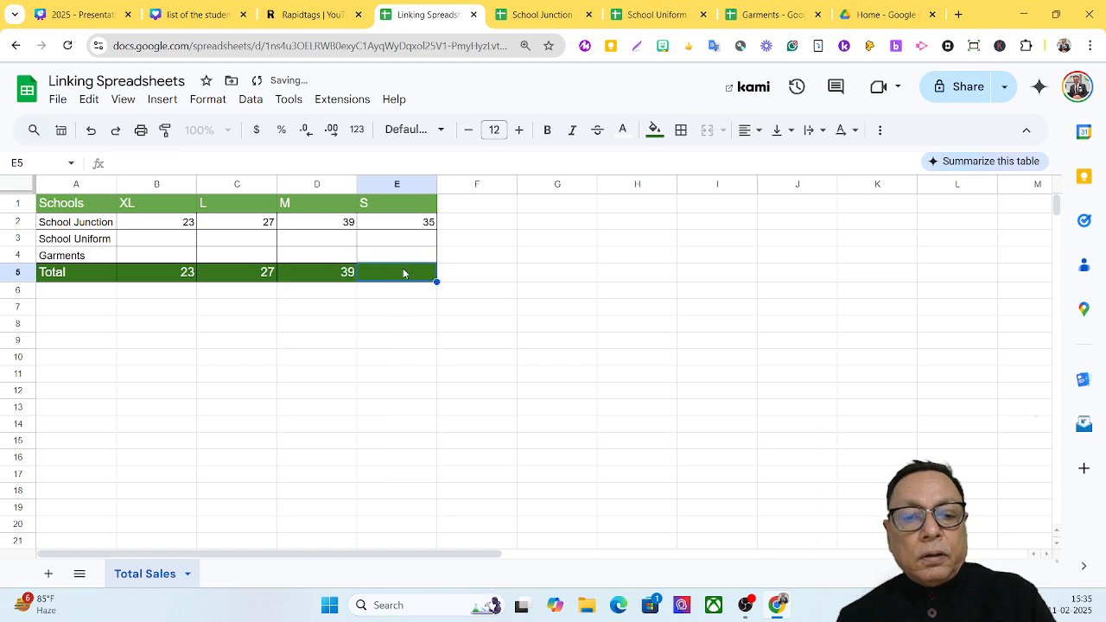
key("ctrl+v")
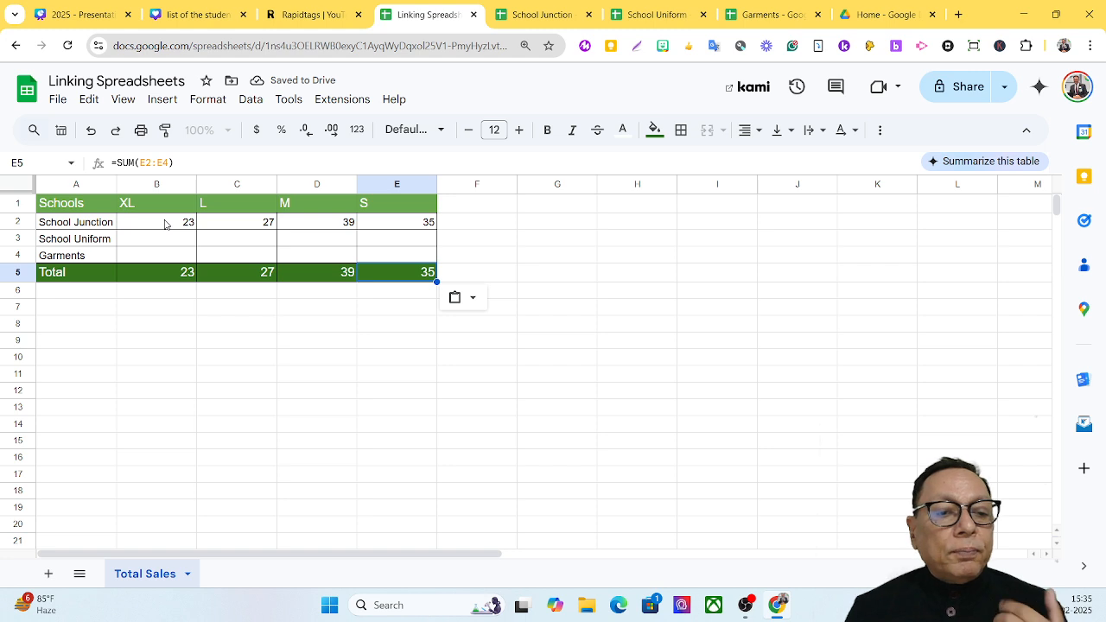
Copy the School Junction IMPORTRANGE formula from B2 into B3, the XL cell of the School Uniform row.
left_click(167, 224)
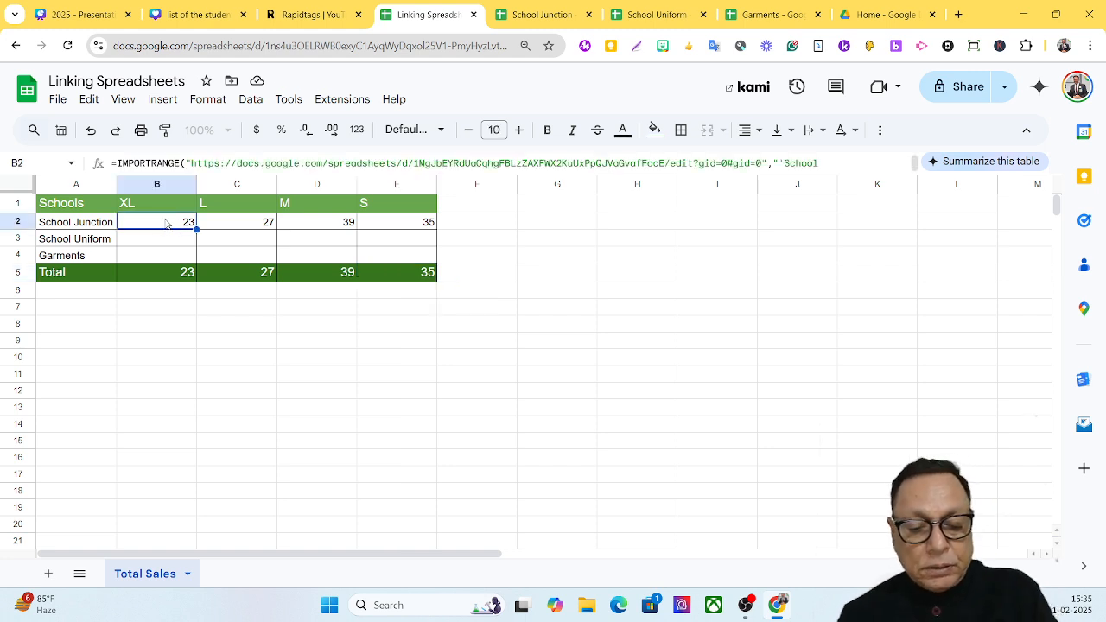
key("ctrl+v")
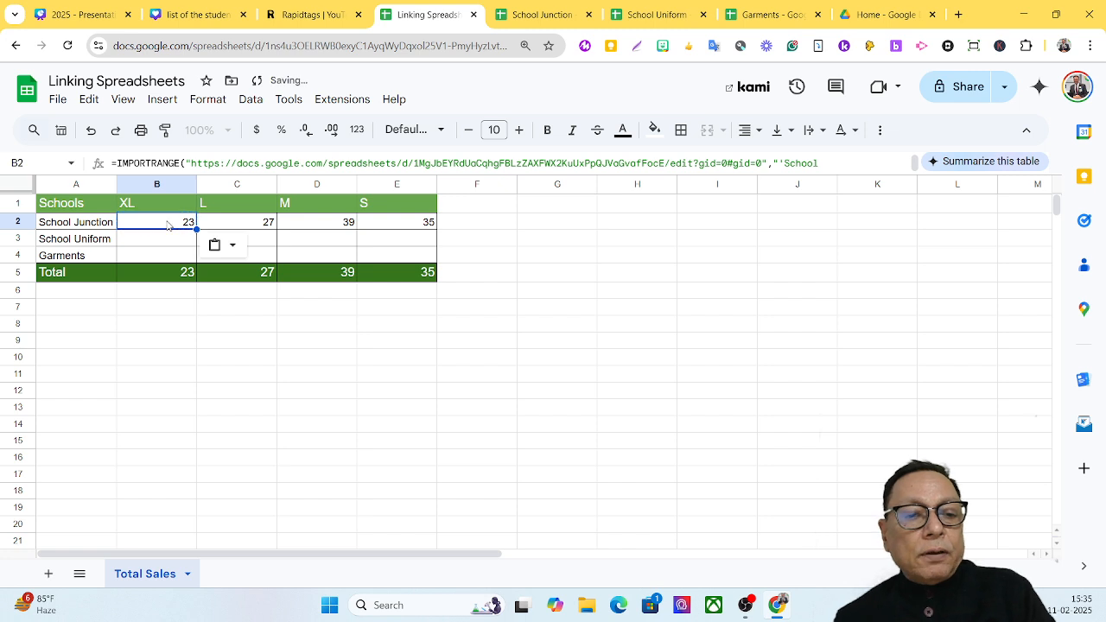
left_click(168, 243)
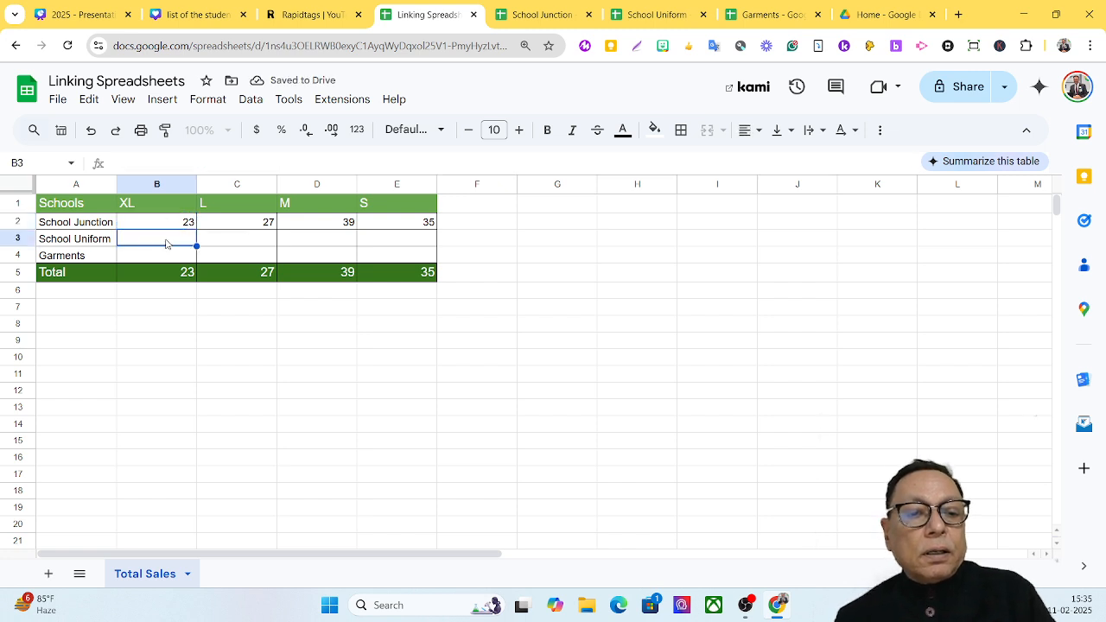
key("ctrl+v")
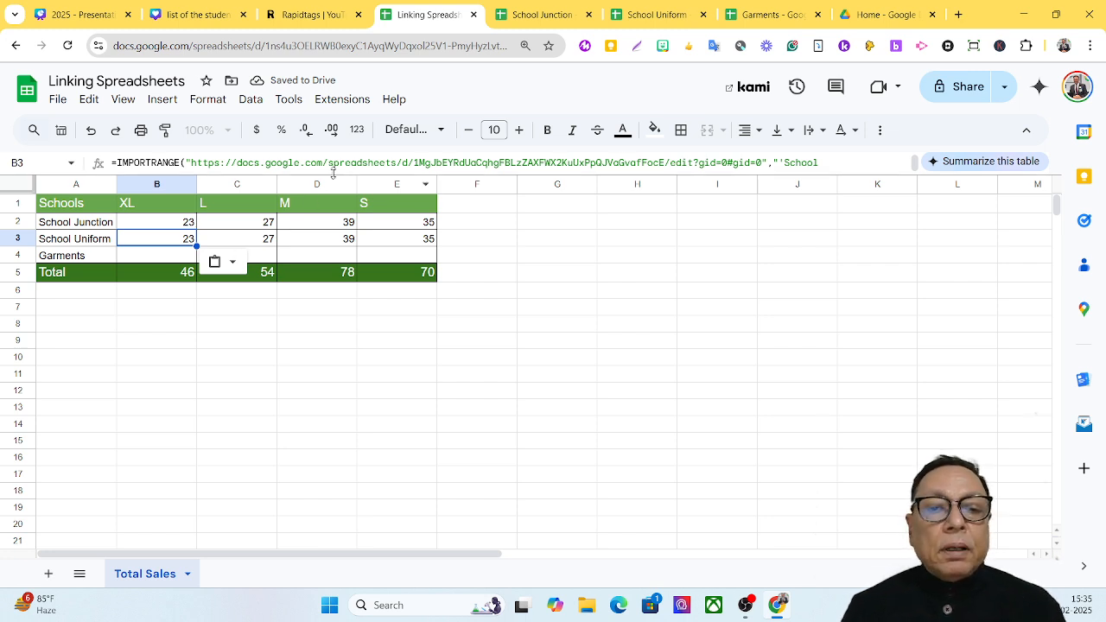
Copy the spreadsheet ID from the School Uniform spreadsheet's URL and replace the School Junction ID with it in the B3 formula.
left_click(652, 16)
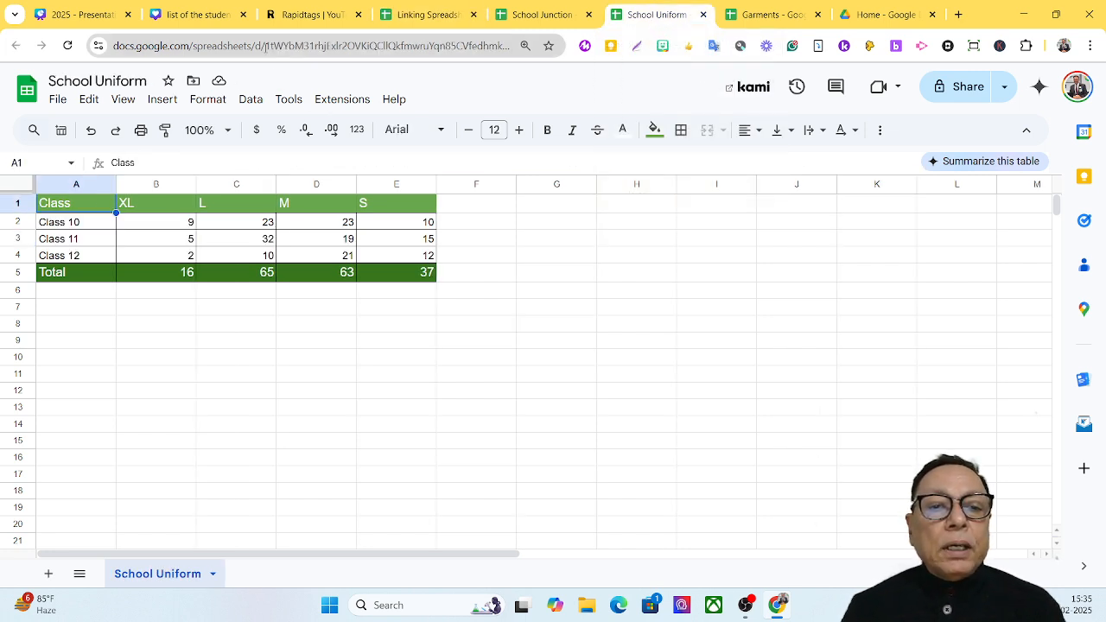
left_click_drag(265, 46, 457, 73)
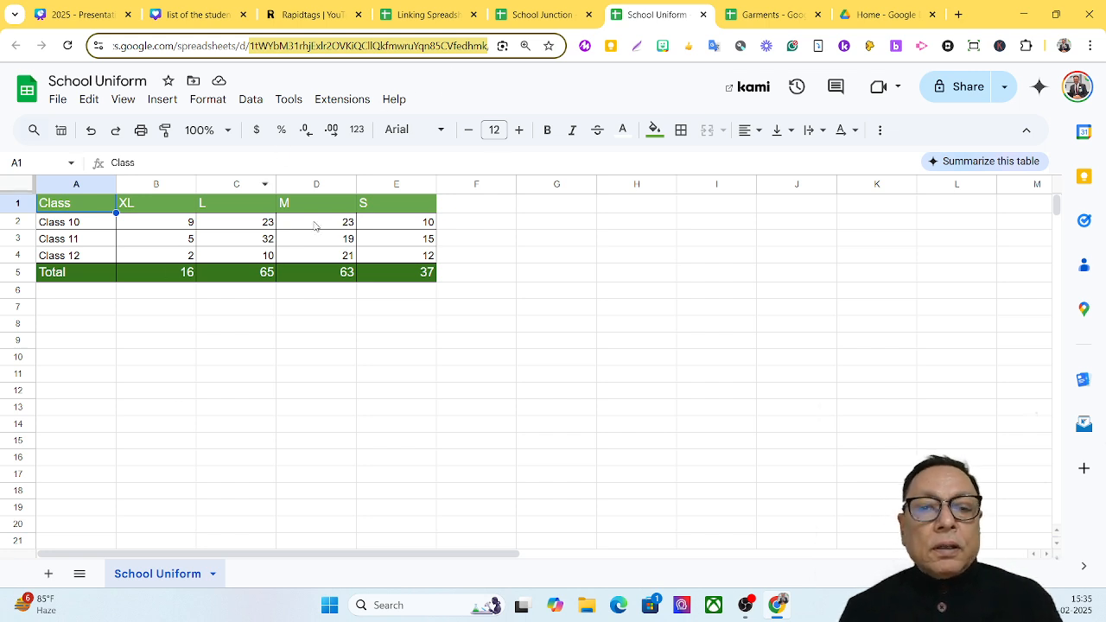
left_click(428, 15)
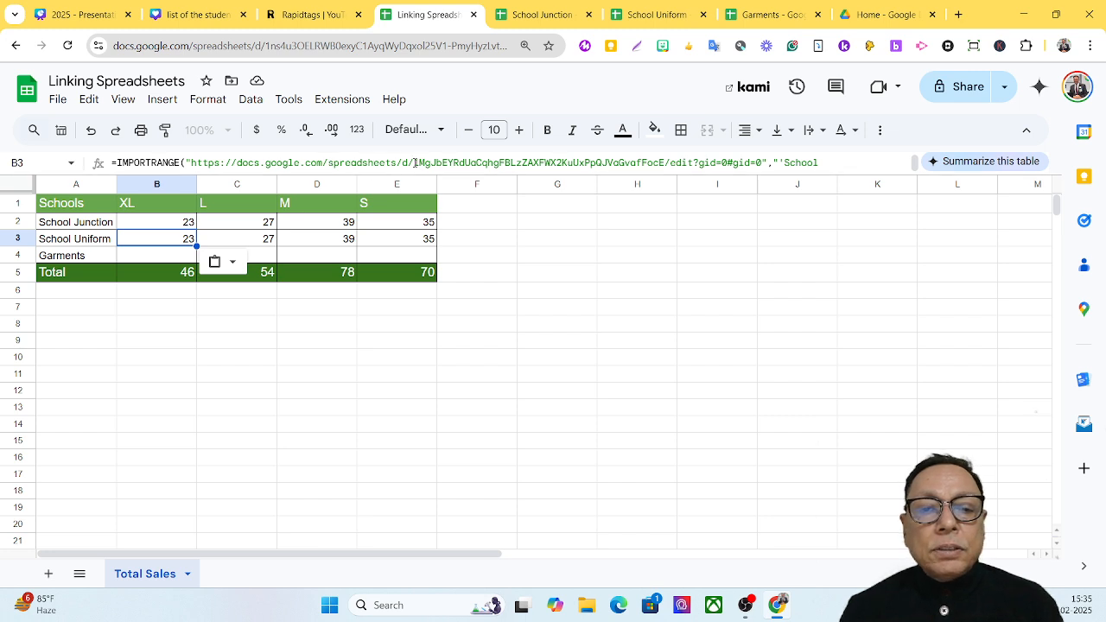
left_click(415, 162)
left_click_drag(415, 162, 665, 162)
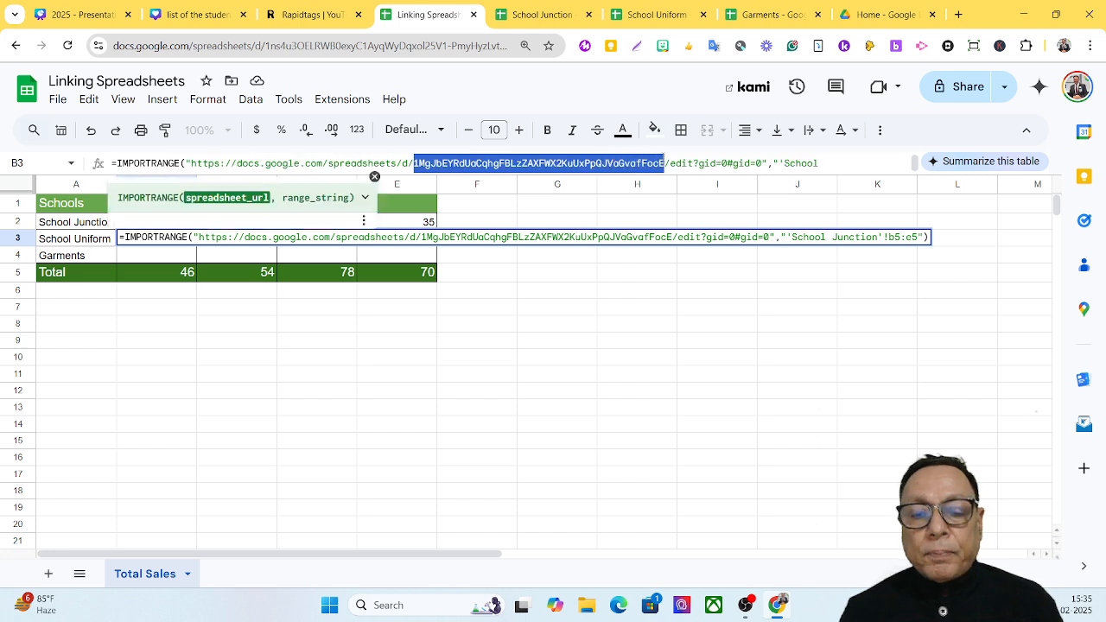
key("ctrl+v")
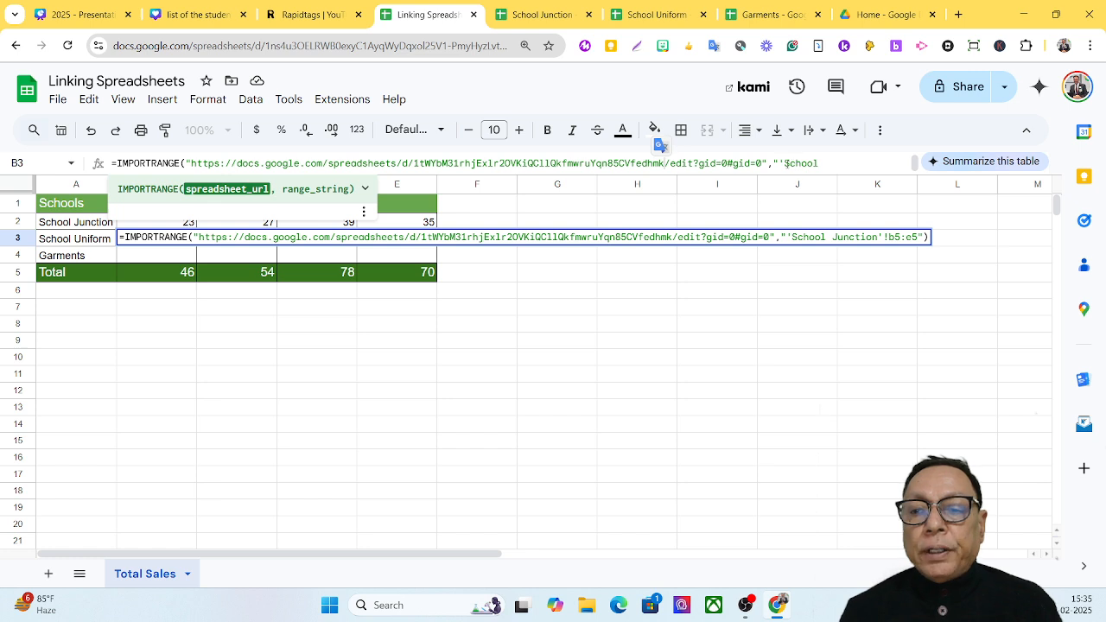
Change the sheet name in the B3 IMPORTRANGE formula to 'School Uniform', keeping the range b5:e5.
left_click(784, 162)
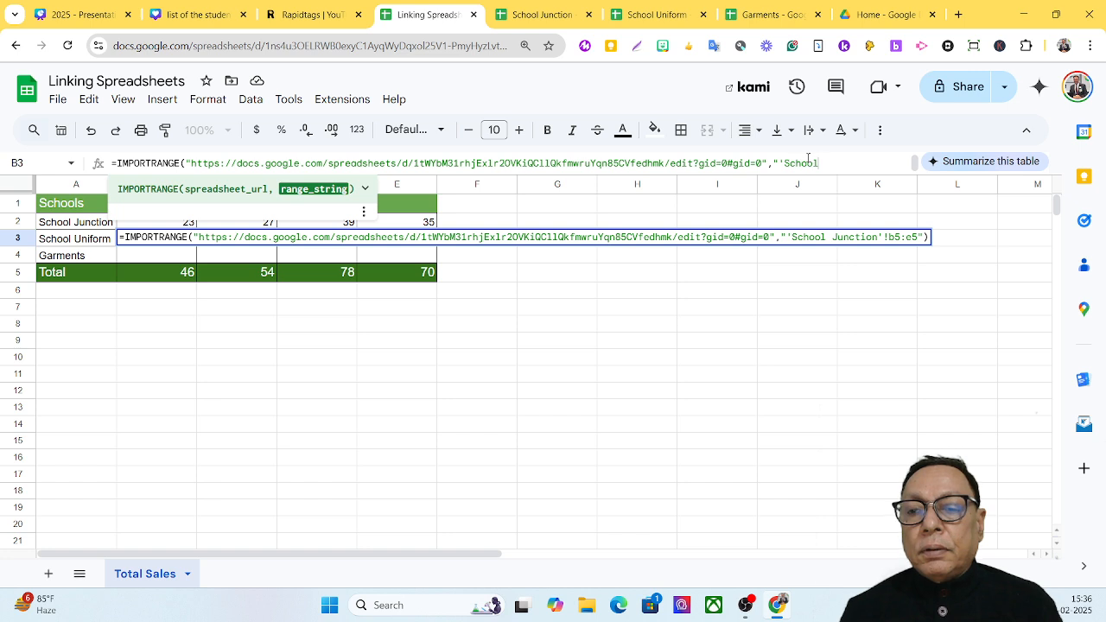
scroll(808, 158, "down", 1)
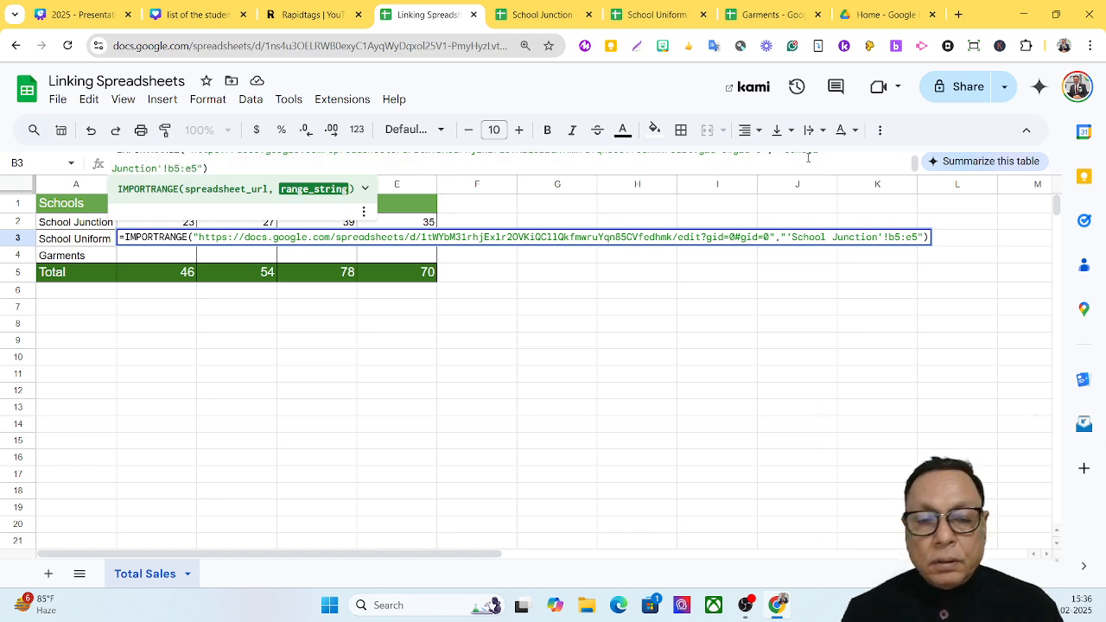
key("shift+Right")
key("shift+Right")
key("shift+Right")
key("shift+Right")
key("shift+Right")
key("shift+Right")
key("shift+Right")
key("shift+Right")
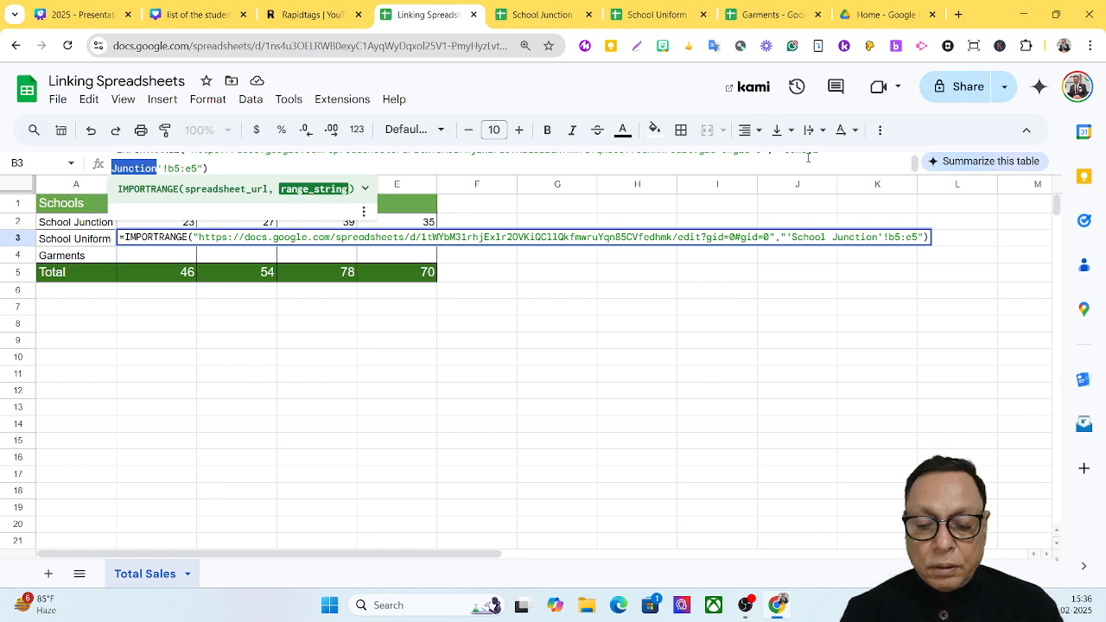
type("Uniform")
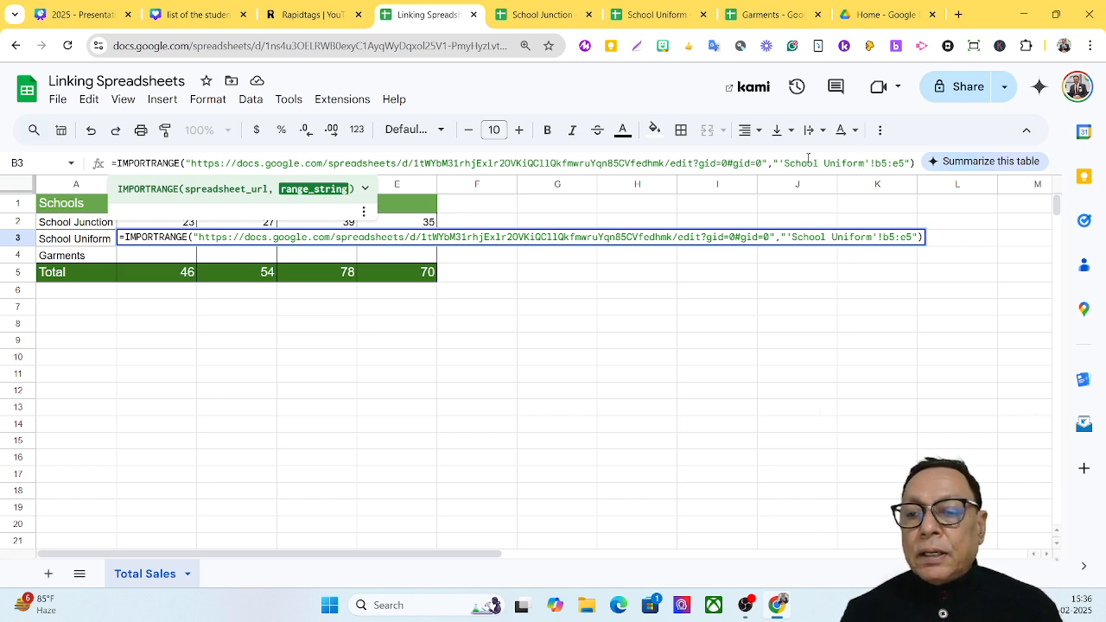
key("Return")
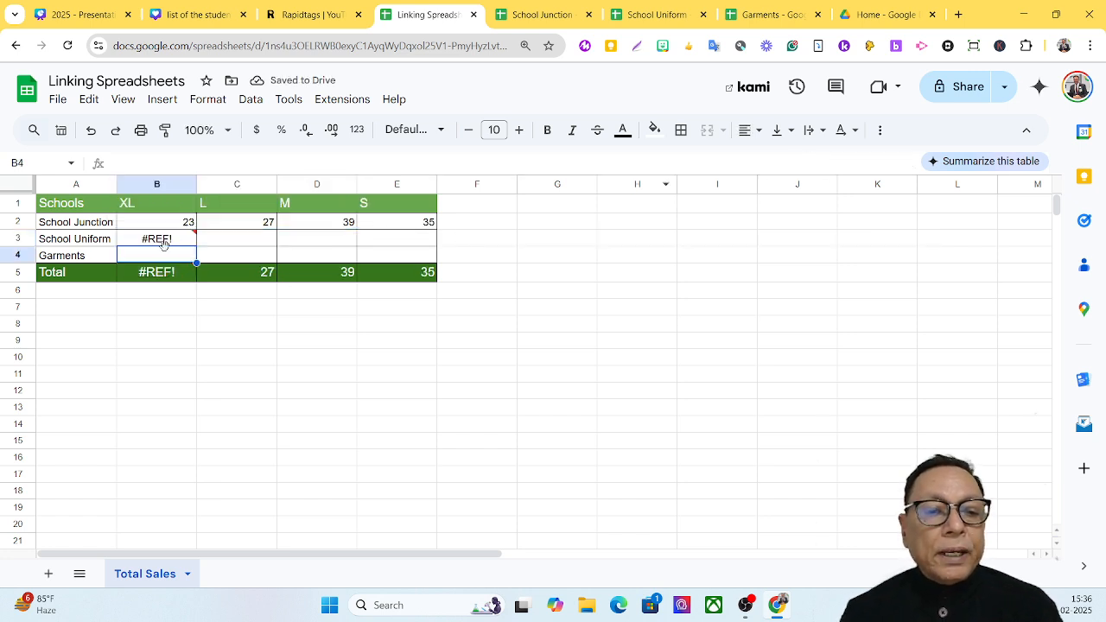
Allow B3 to access the School Uniform spreadsheet and compare the imported row with the totals in its source.
mouse_move(178, 244)
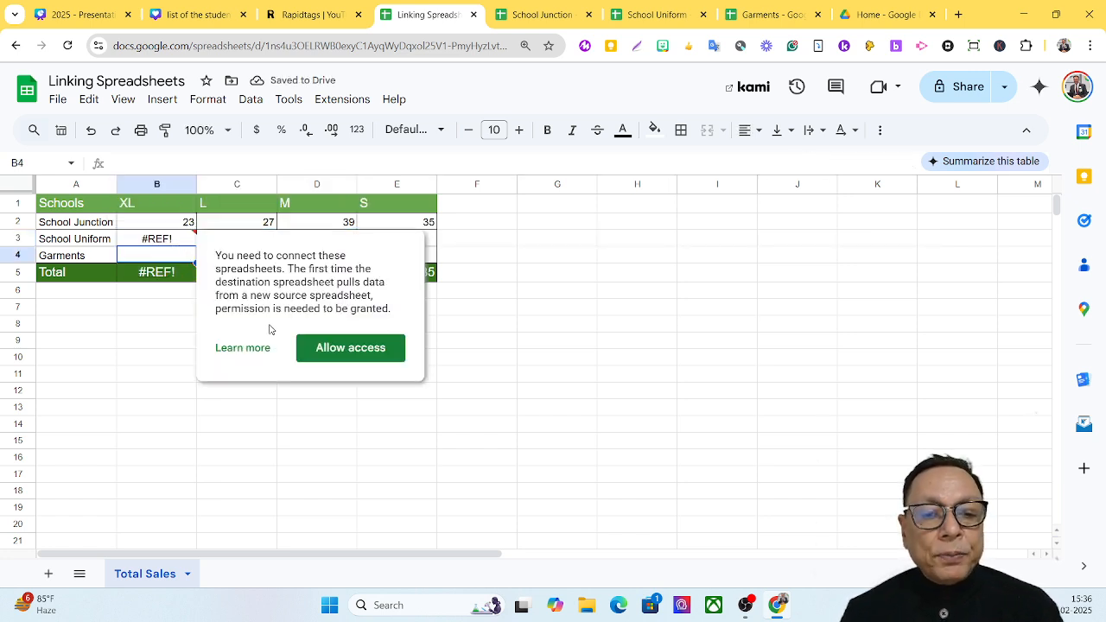
left_click(340, 355)
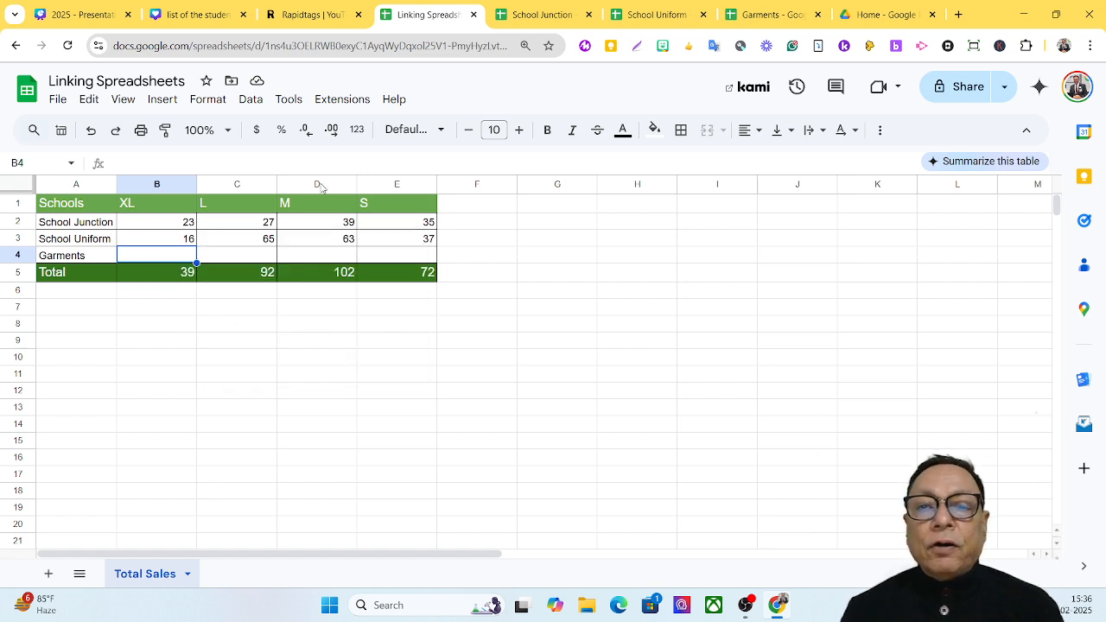
left_click(664, 17)
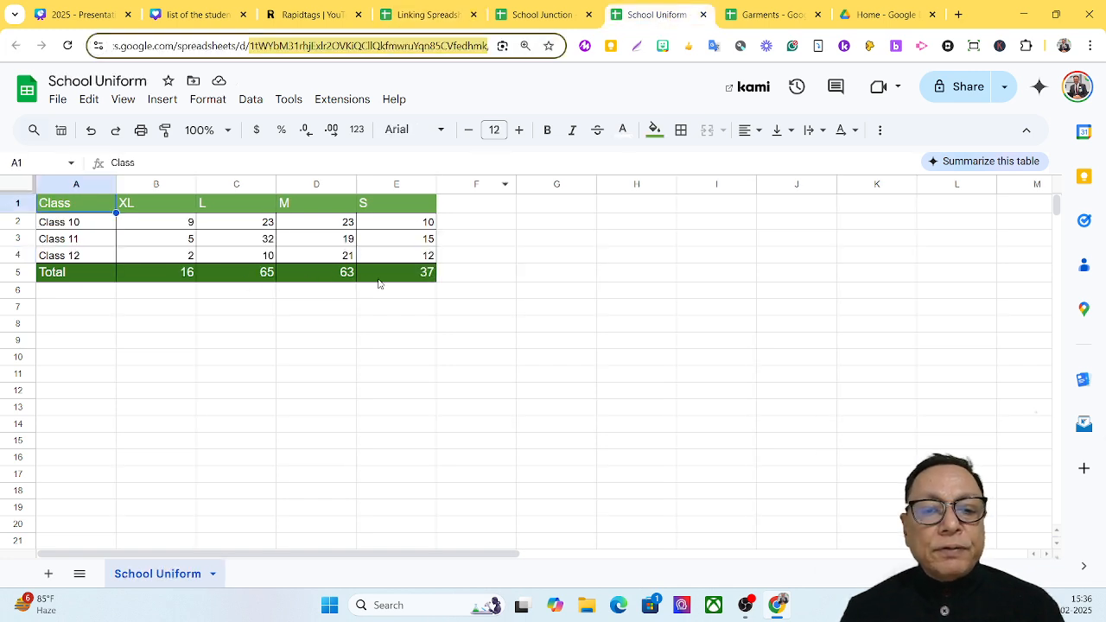
left_click(423, 16)
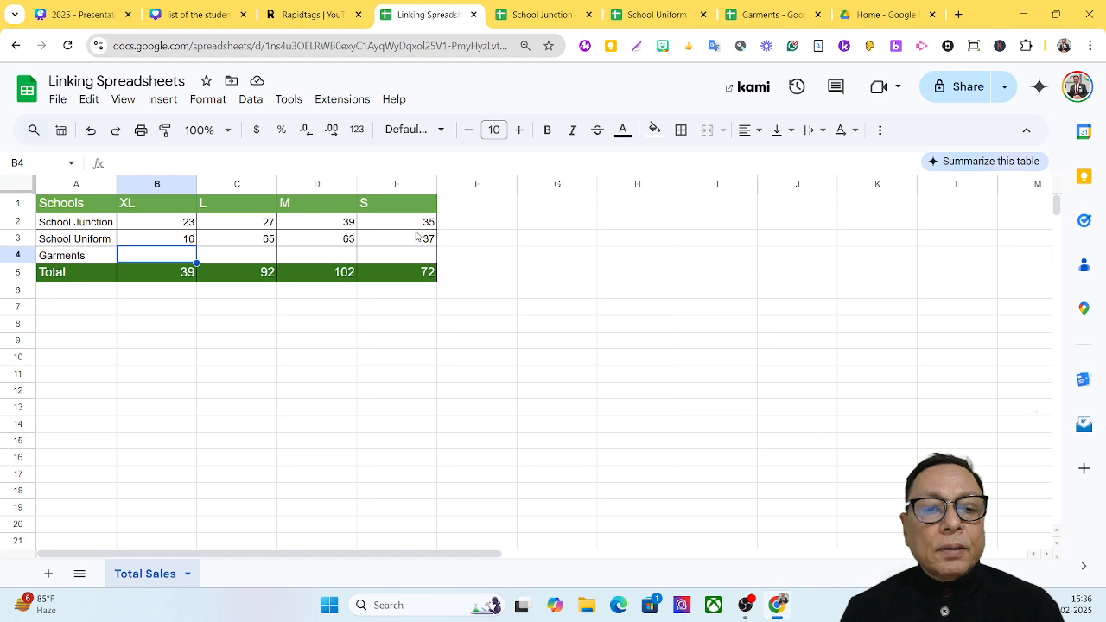
Copy the School Uniform IMPORTRANGE formula from B3 into B4, the XL cell of the Garments row.
left_click(169, 243)
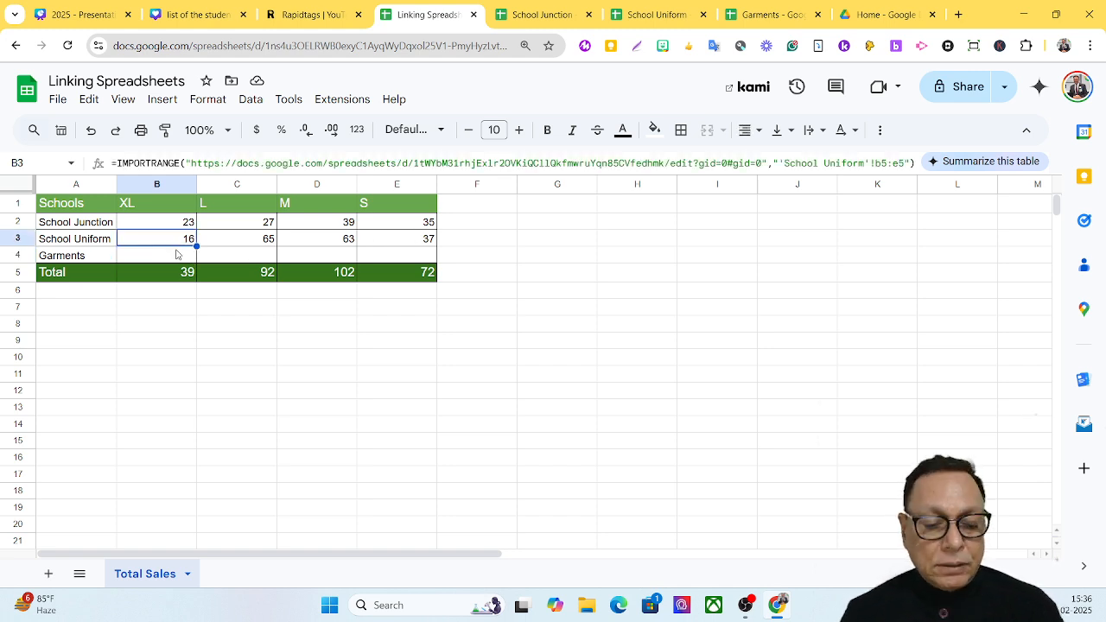
key("ctrl+c")
left_click(162, 257)
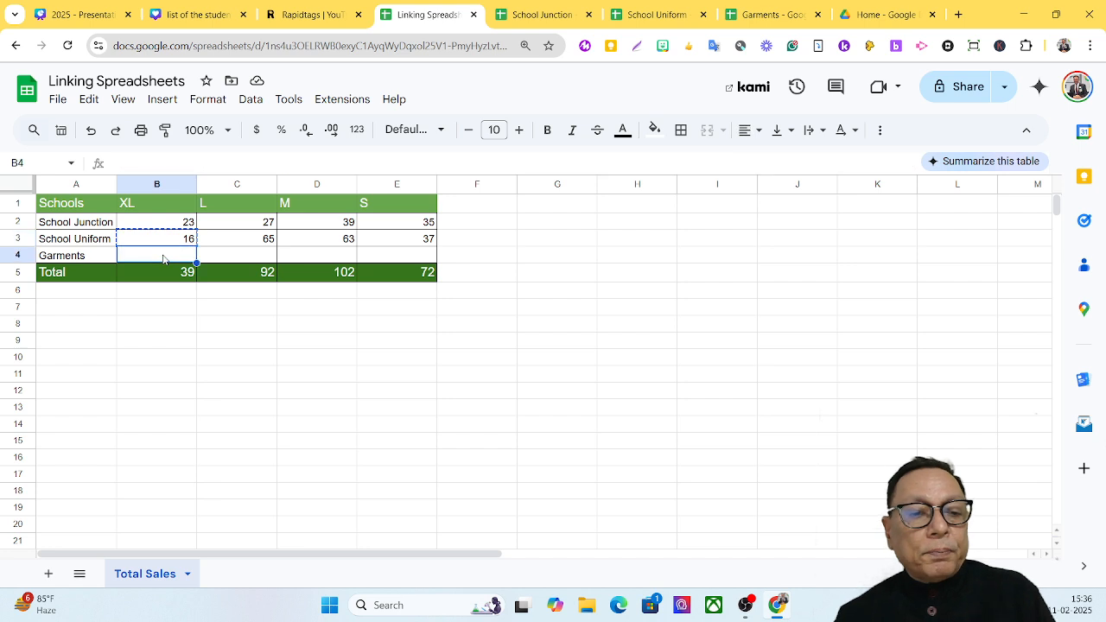
key("ctrl+v")
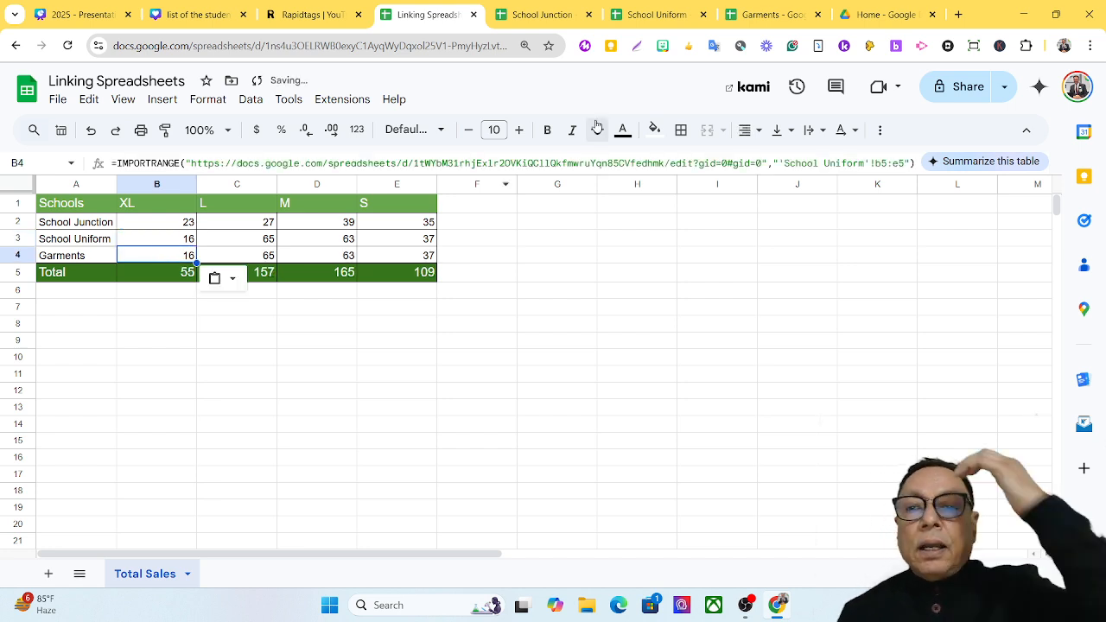
Copy the spreadsheet ID from the Garments spreadsheet's URL and replace the School Uniform ID with it in the B4 formula.
left_click(782, 15)
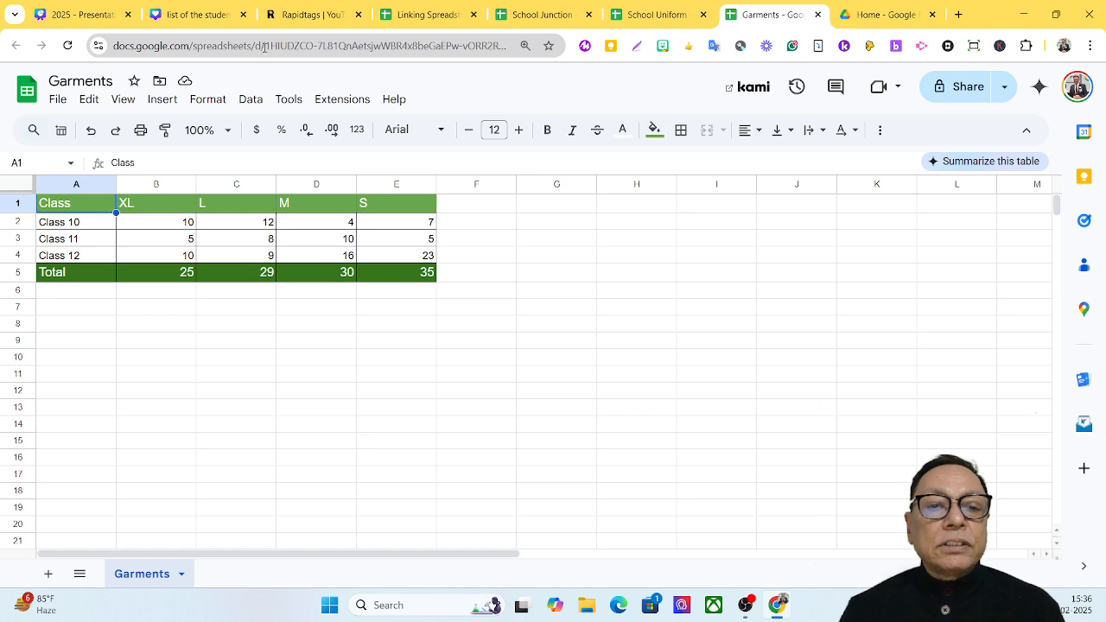
left_click_drag(267, 46, 458, 48)
key("ctrl+c")
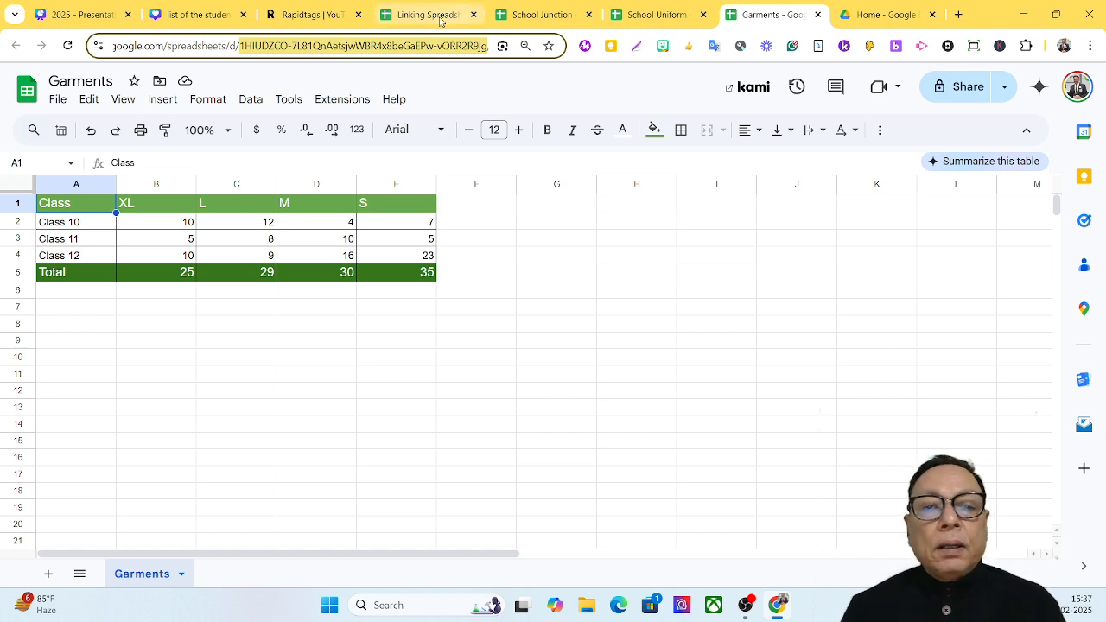
left_click(440, 17)
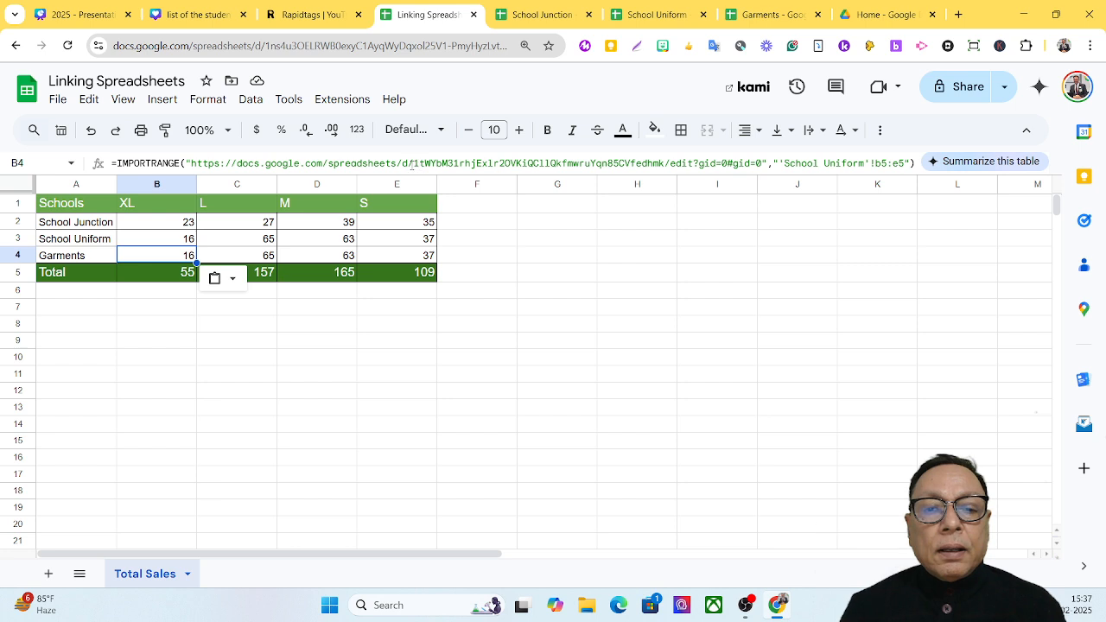
left_click_drag(415, 163, 664, 162)
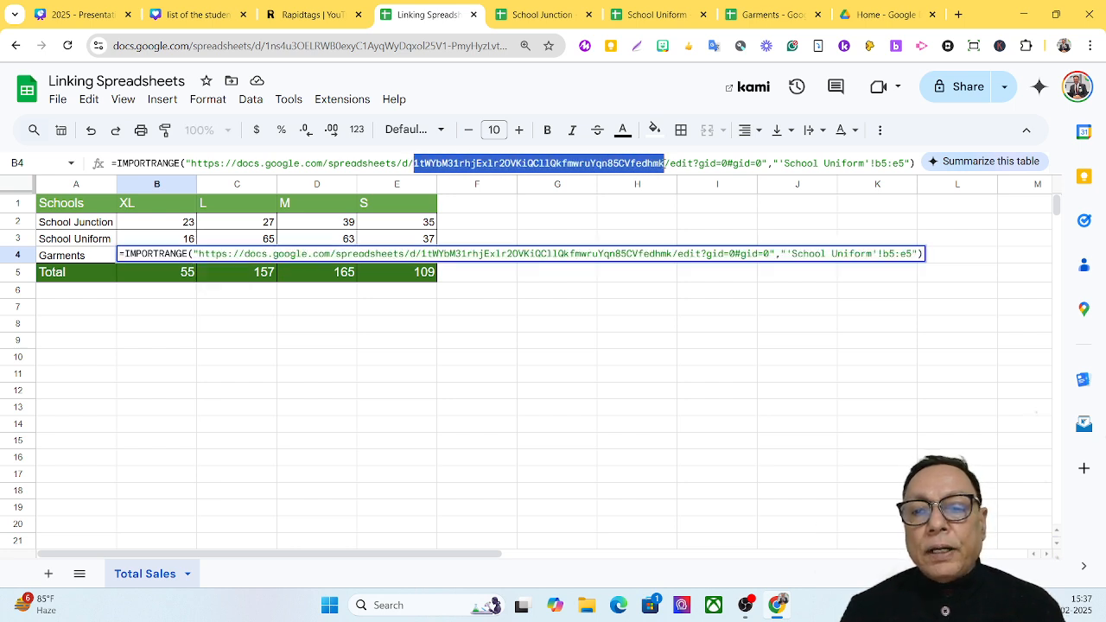
key("ctrl+v")
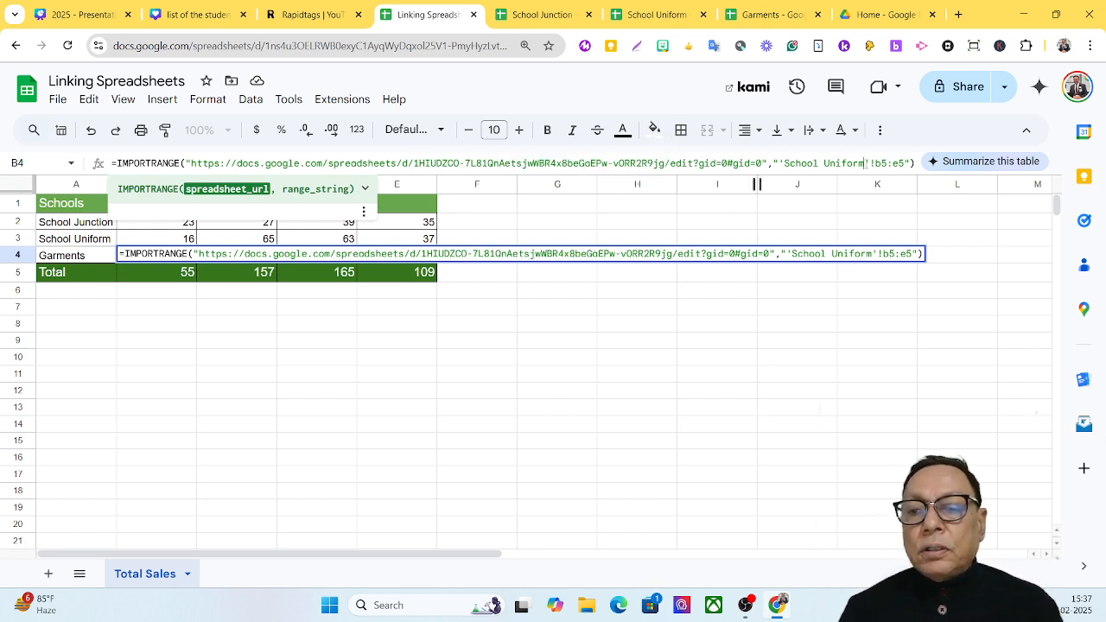
Replace the quoted sheet name in the B4 formula with Graments, without single quotes, and allow access to the source spreadsheet.
left_click_drag(866, 163, 802, 163)
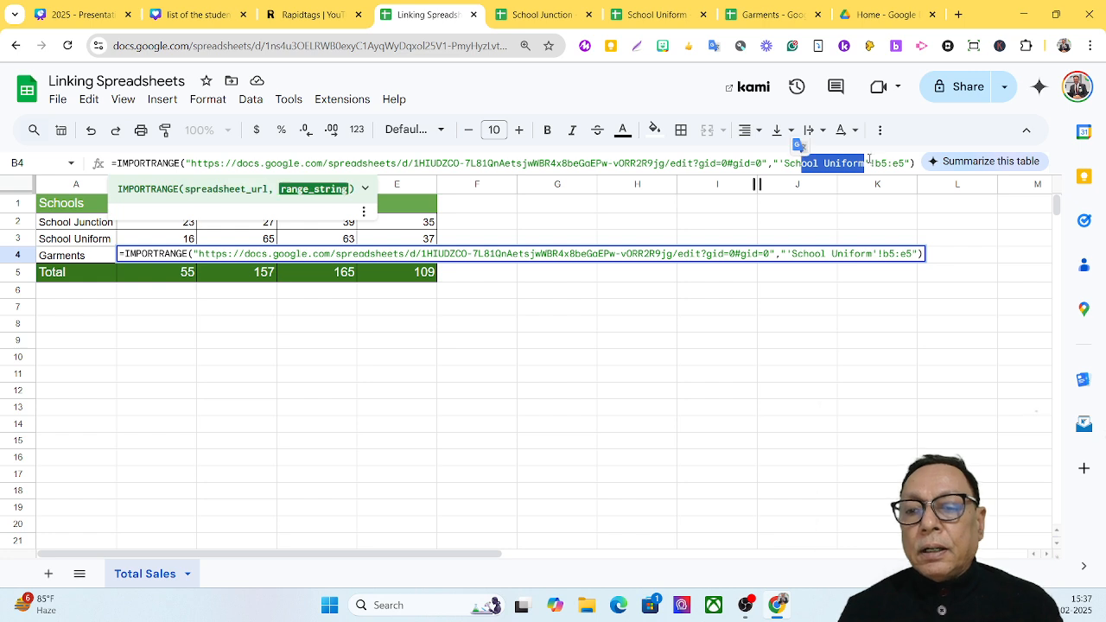
left_click_drag(872, 163, 780, 162)
type("Graments")
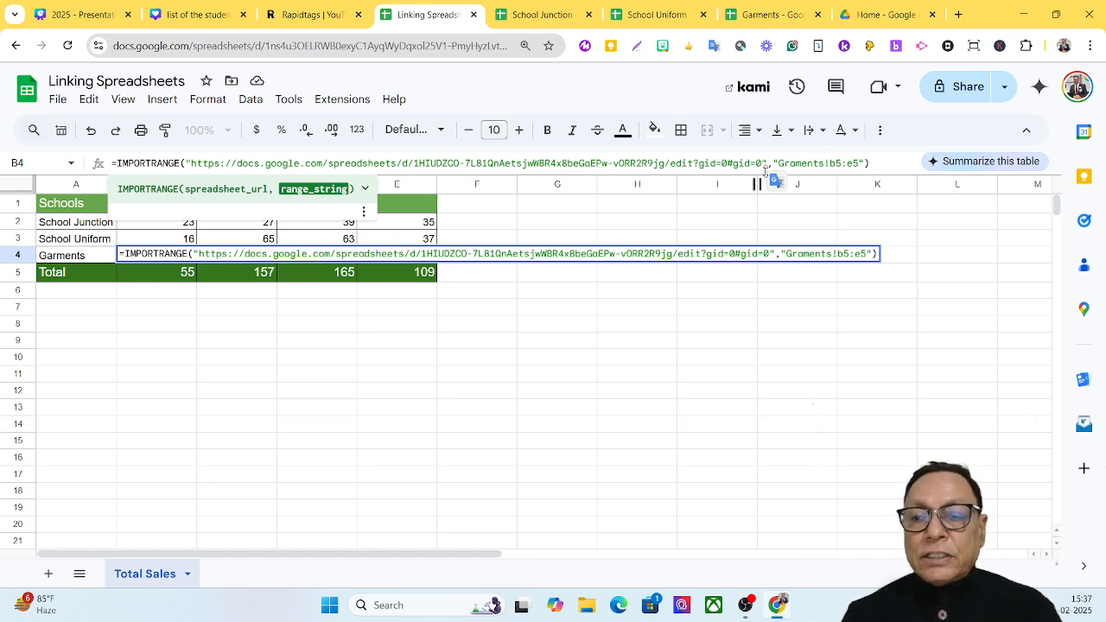
key("Return")
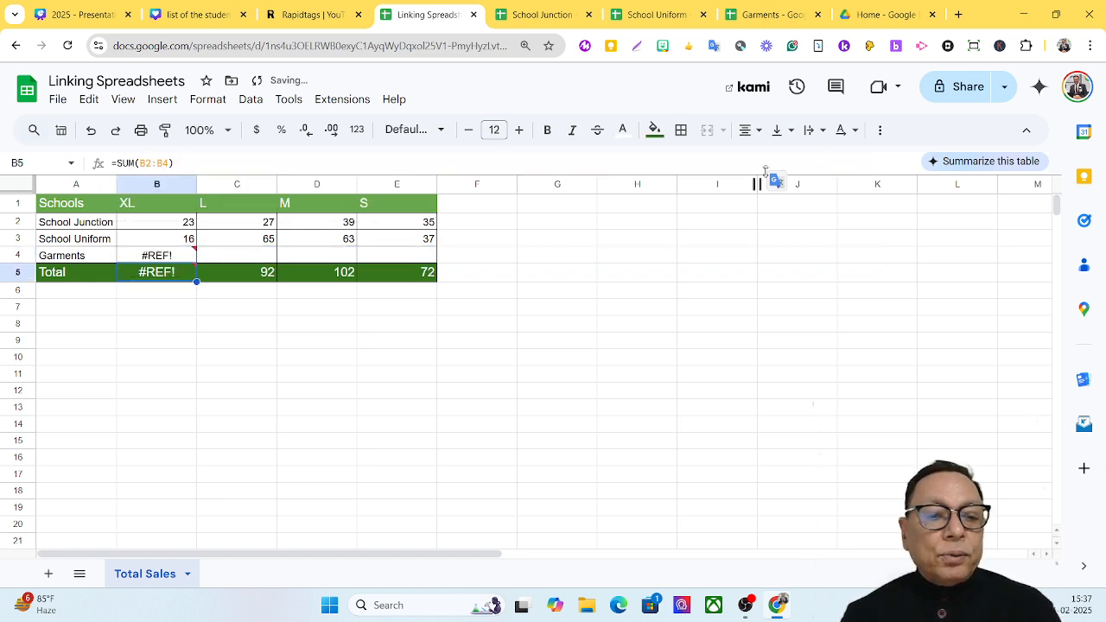
mouse_move(177, 260)
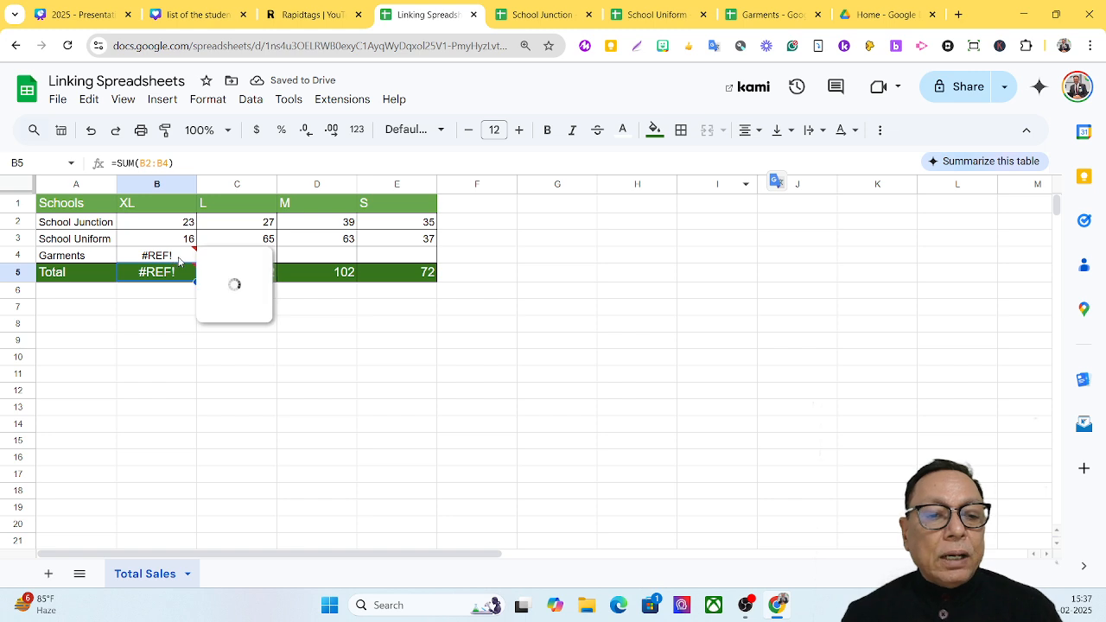
left_click(367, 365)
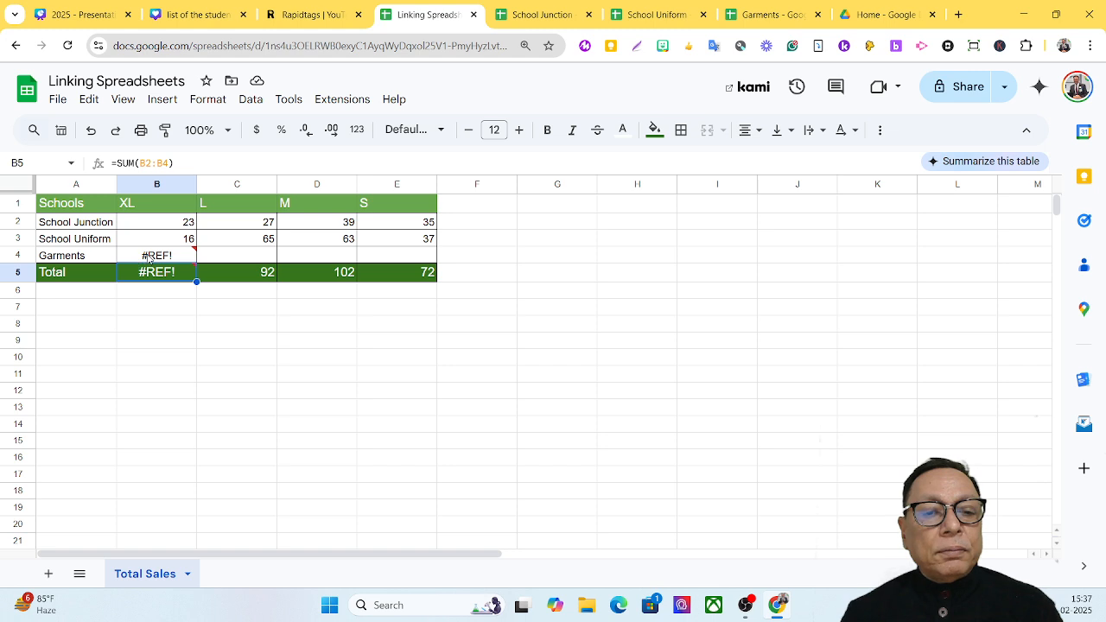
Check the import error in B4 against the Garments spreadsheet's sheet name and correct the formula's range to Garments!b5:e5.
mouse_move(151, 259)
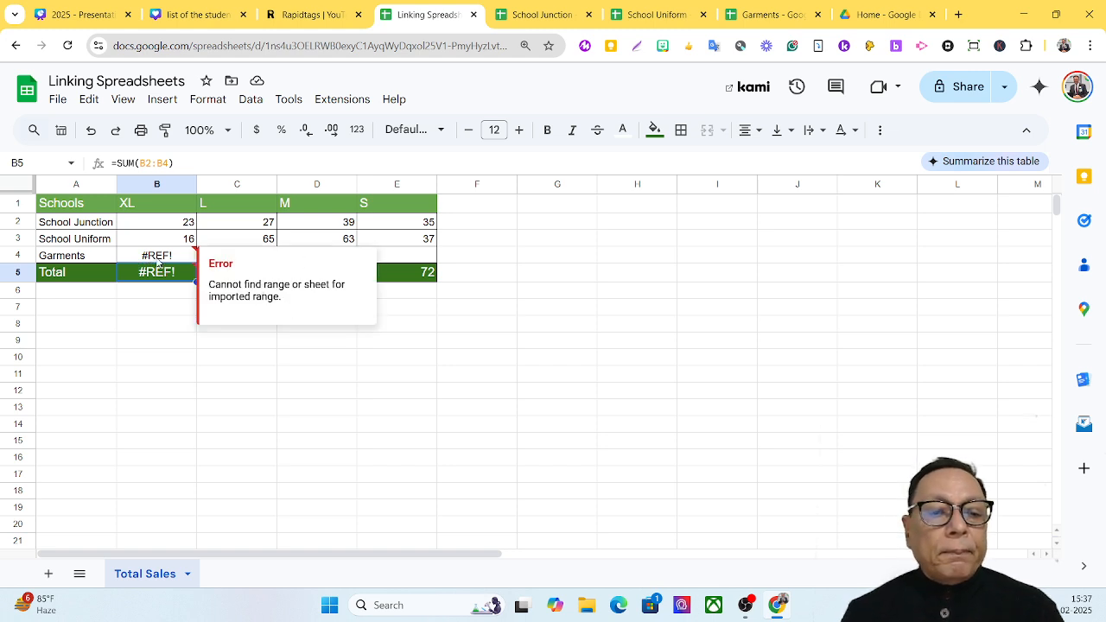
double_click(161, 257)
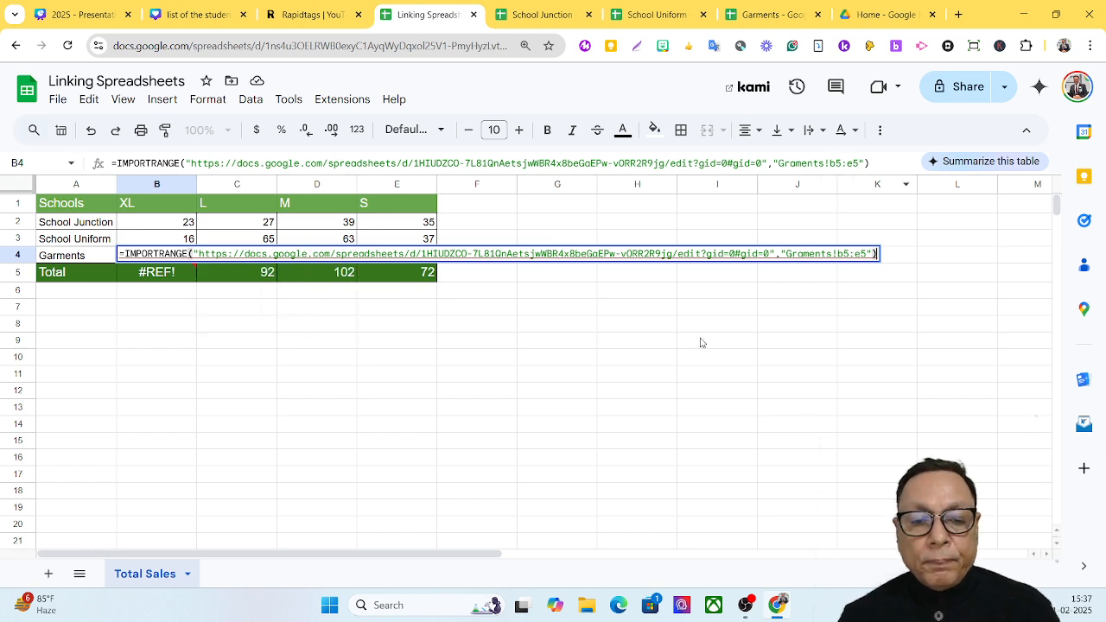
left_click(775, 19)
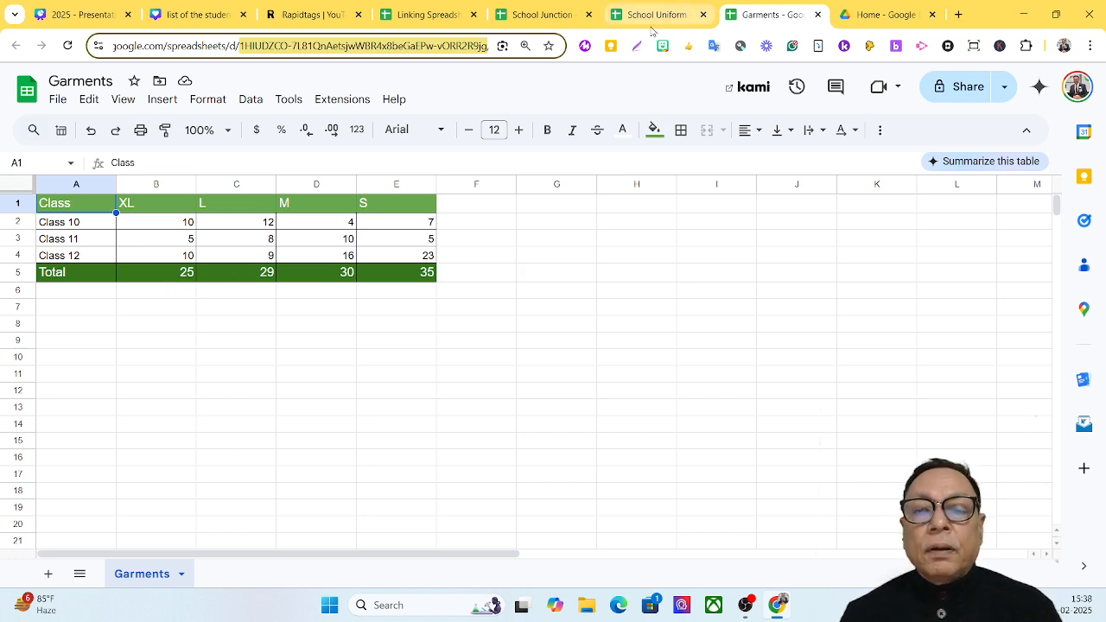
left_click(430, 14)
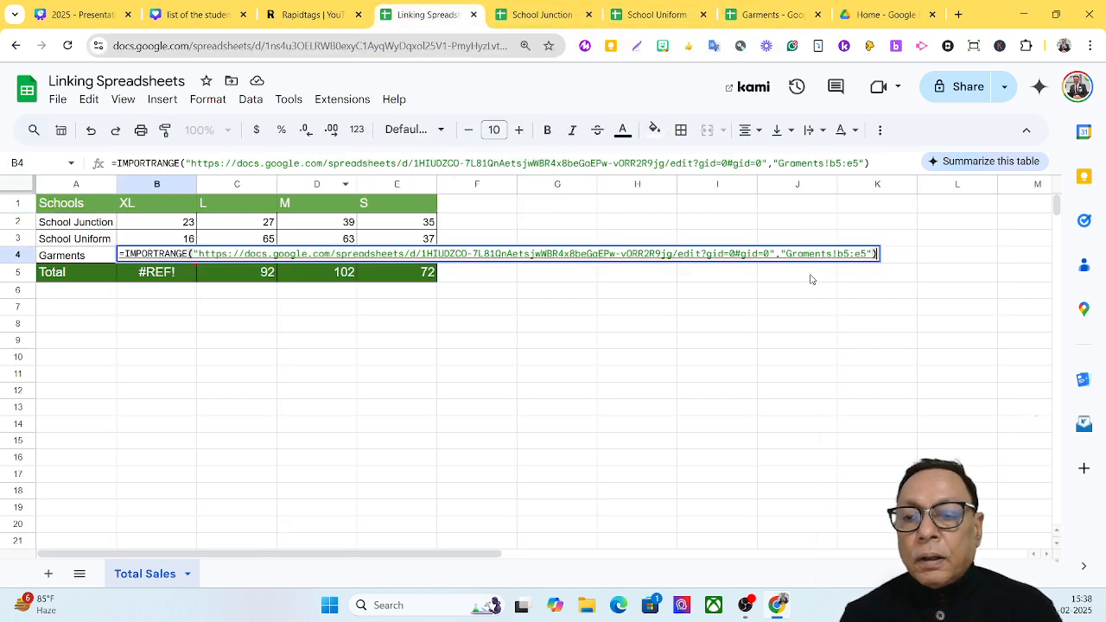
left_click_drag(803, 255, 791, 255)
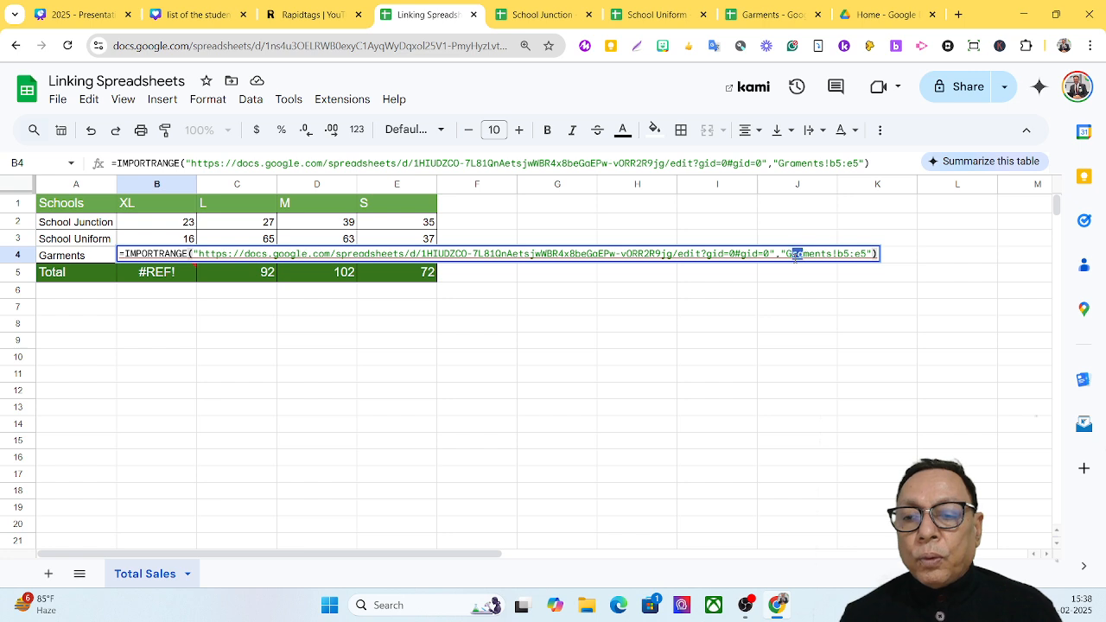
type("ar")
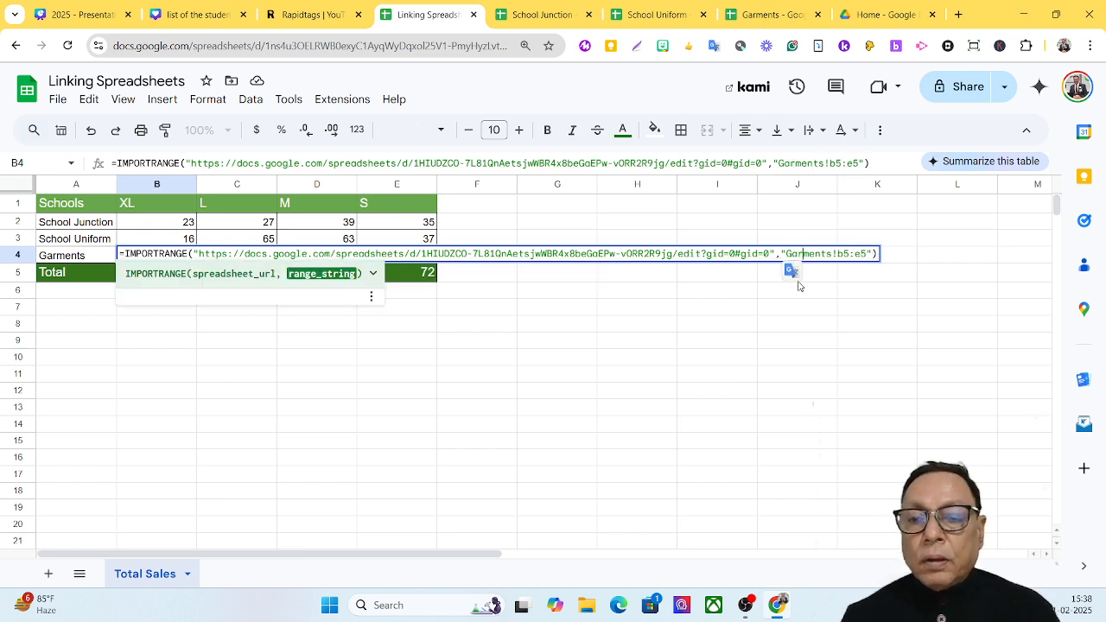
key("Return")
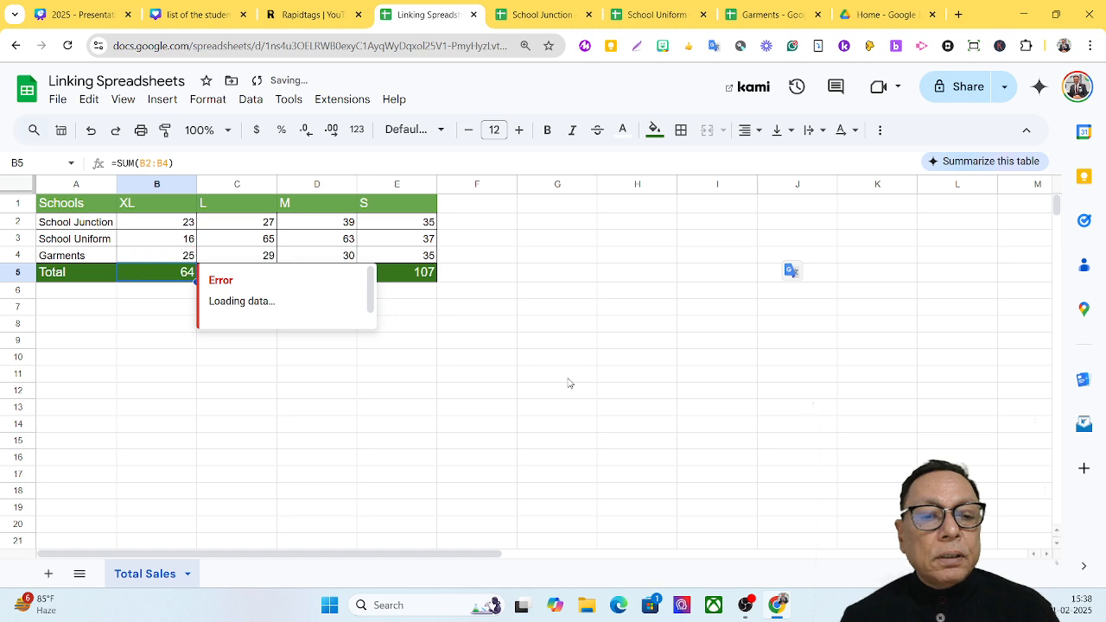
left_click(546, 279)
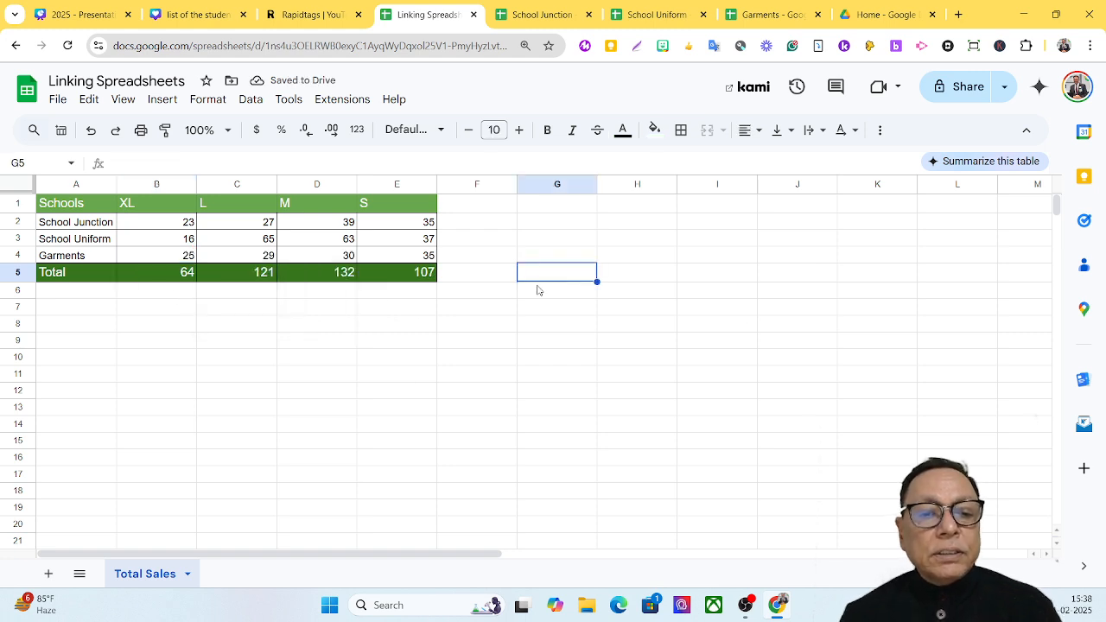
left_click(176, 261)
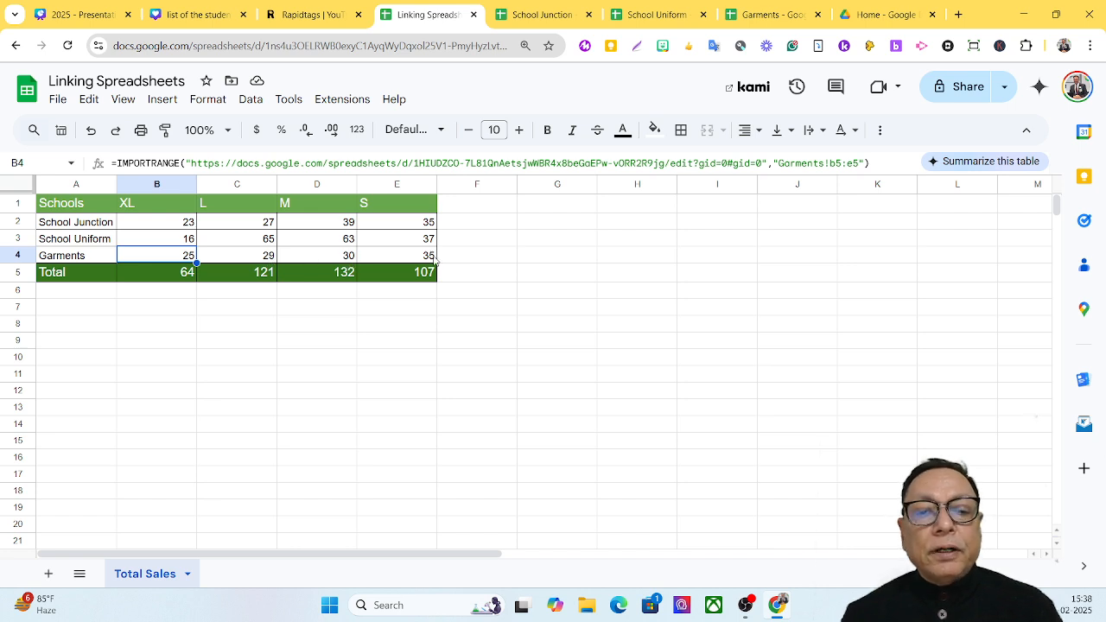
Set the Class 11 XL value in the Garments spreadsheet to 3 and check the linked Garments row in Linking Spreadsheets.
left_click(756, 19)
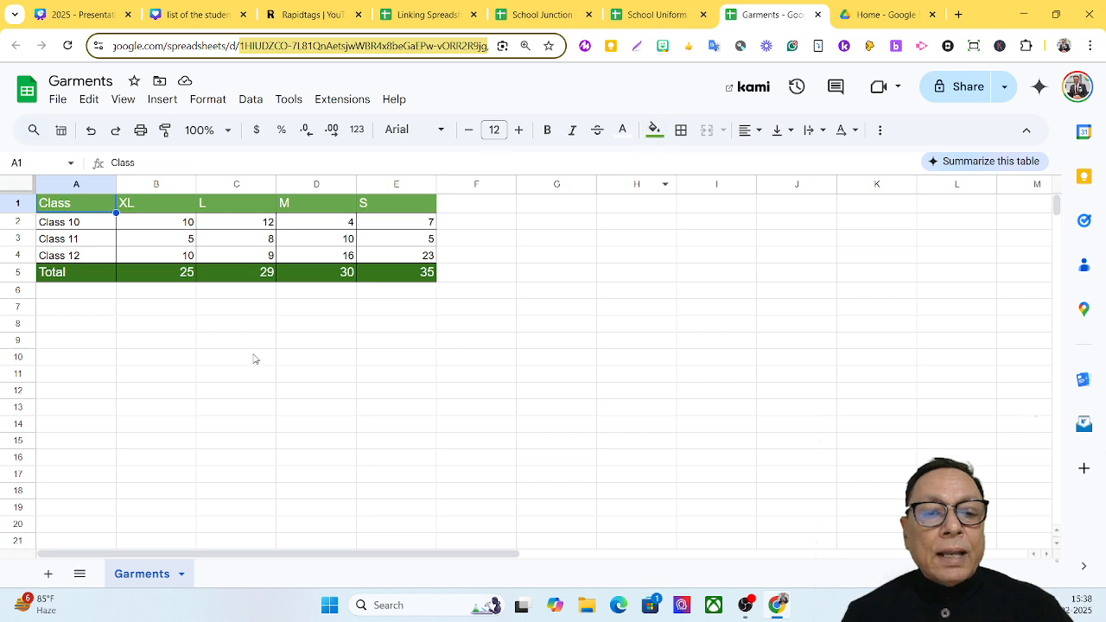
left_click(193, 245)
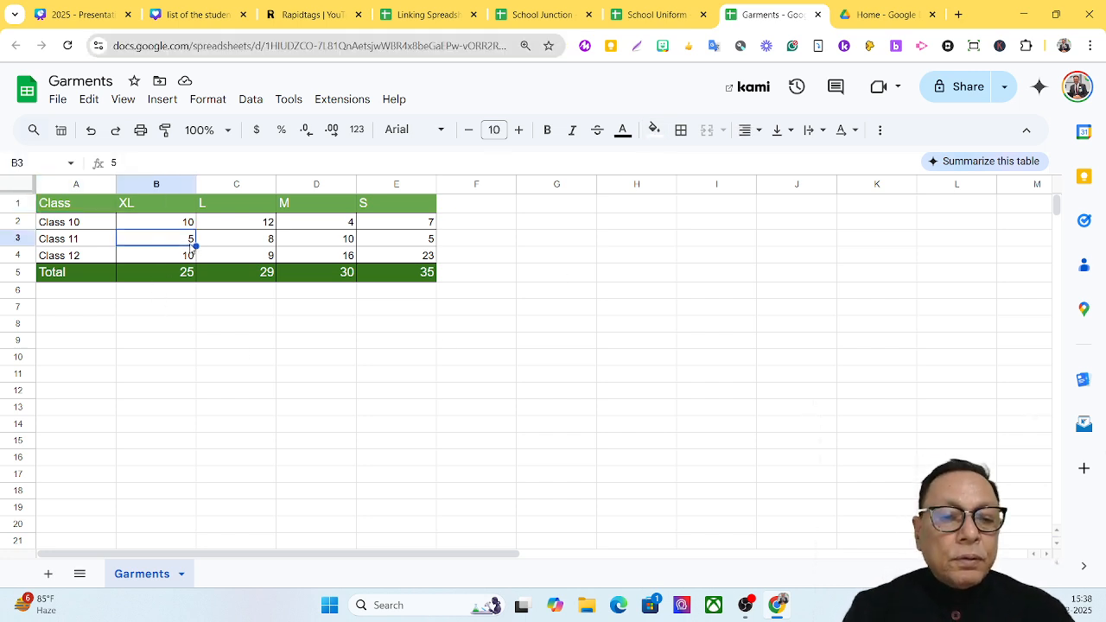
type("3")
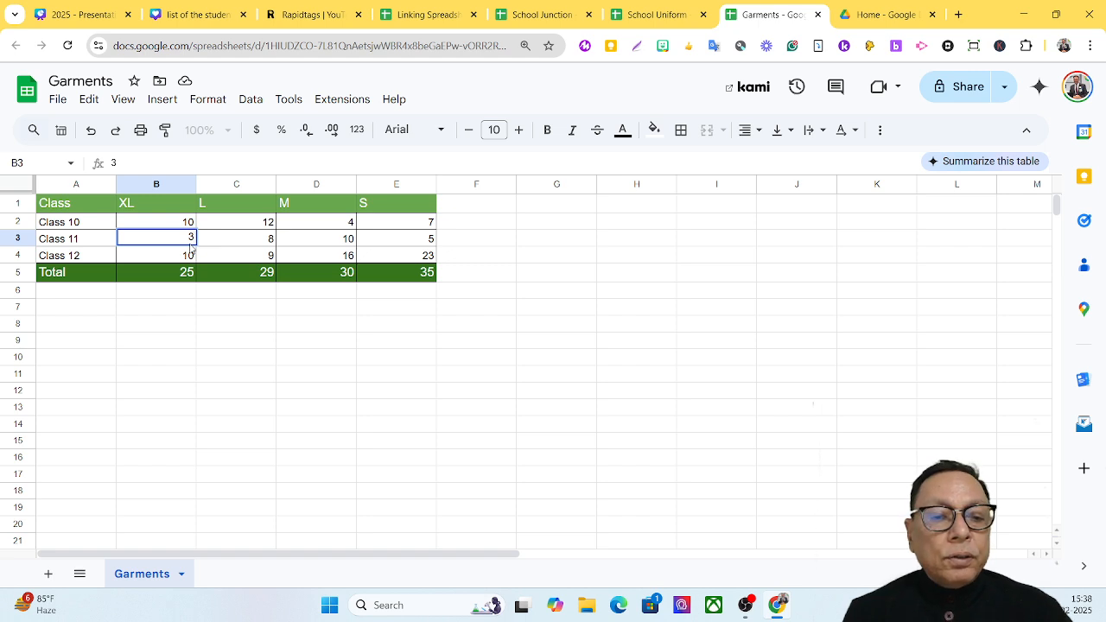
key("Return")
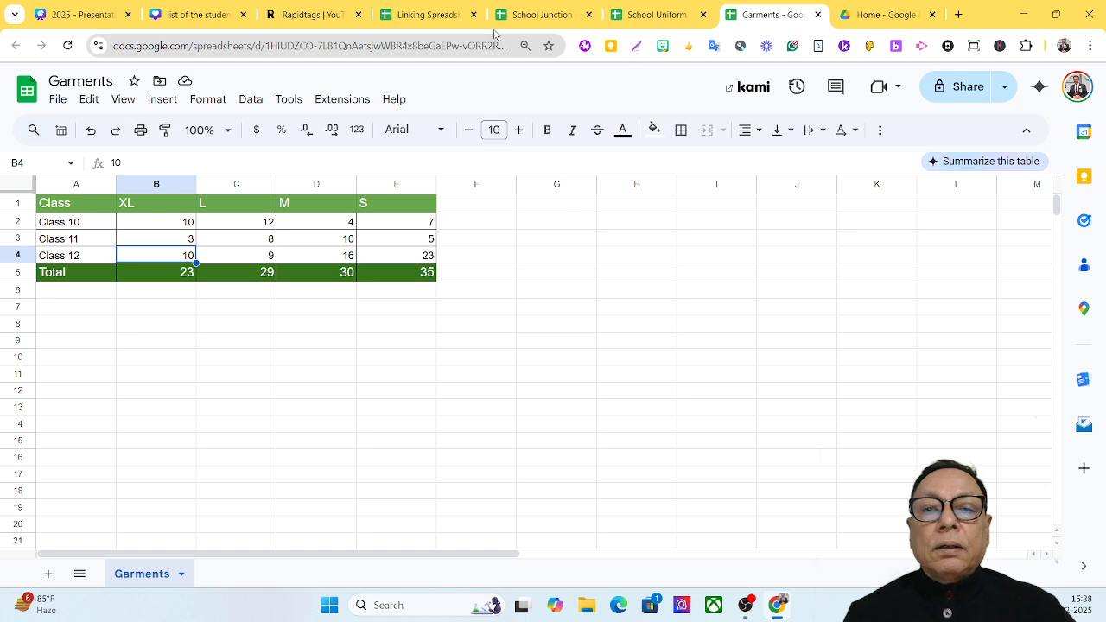
left_click(439, 22)
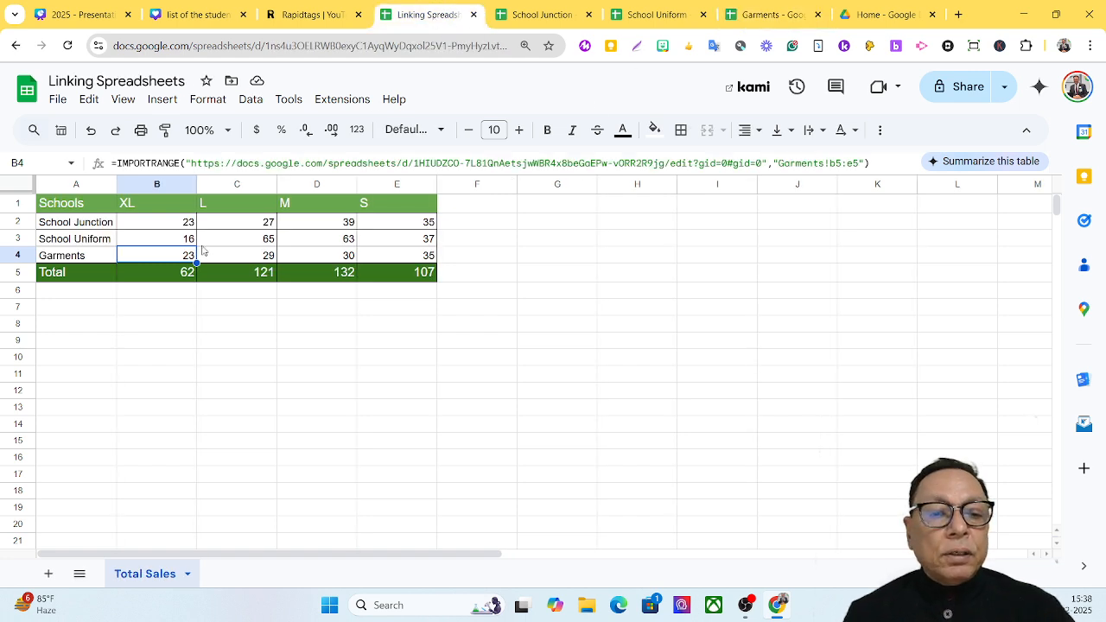